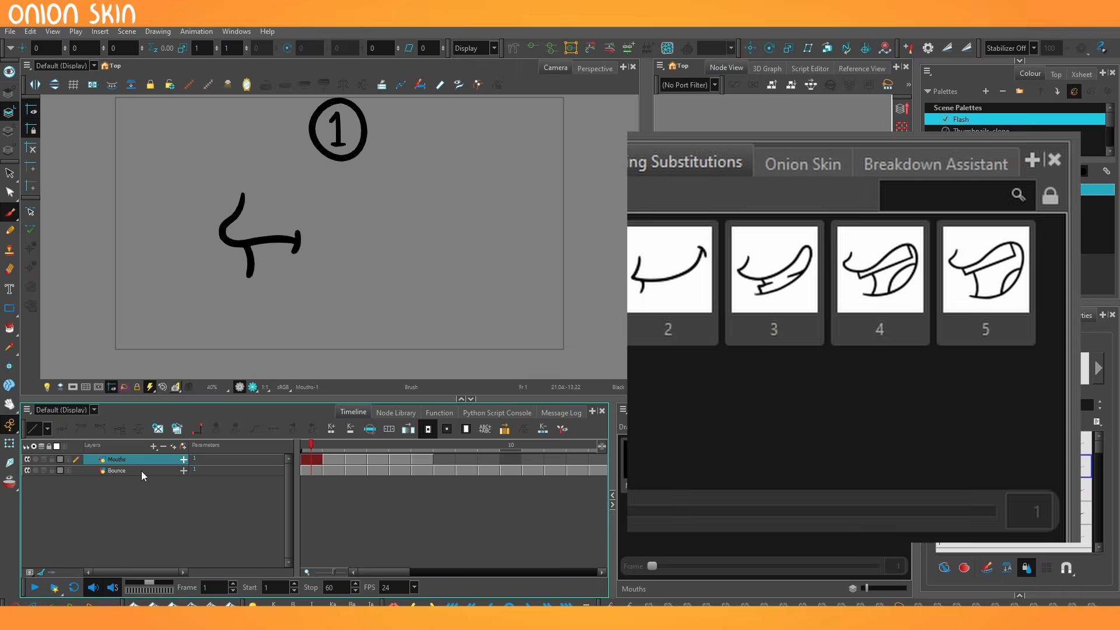
Step: Select the Mouths layer and its whole run of exposed cells, starting at frame 1
{"action": "left_click", "coordinate": [140, 470]}
{"action": "left_click", "coordinate": [140, 460]}
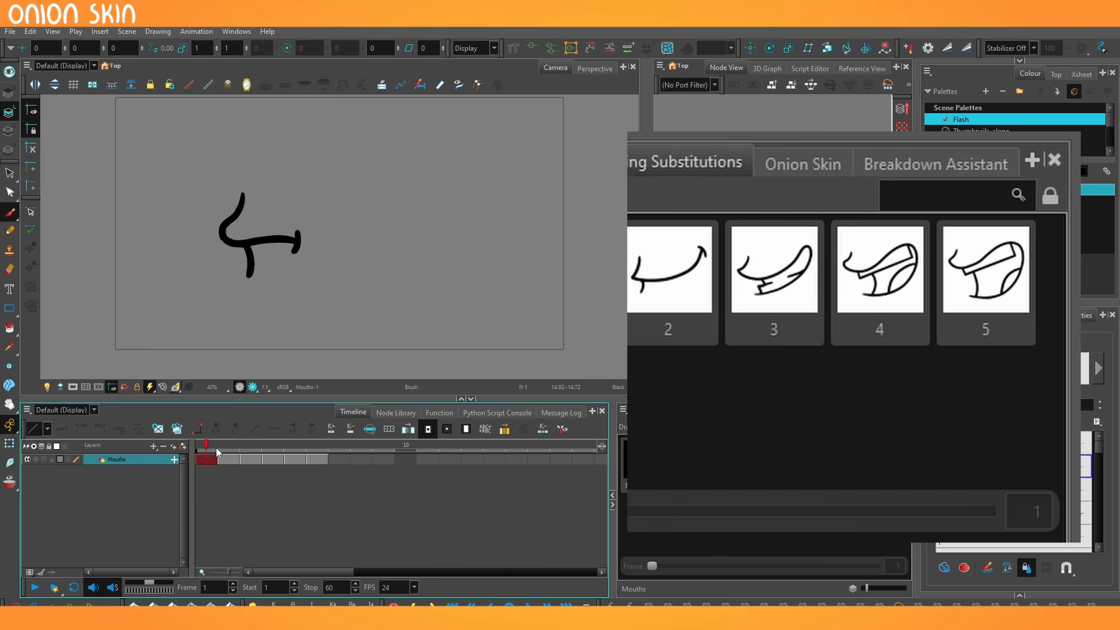
{"action": "left_click", "coordinate": [321, 459]}
{"action": "left_click", "coordinate": [207, 460]}
{"action": "left_click_drag", "start_coordinate": [345, 459], "coordinate": [207, 460]}
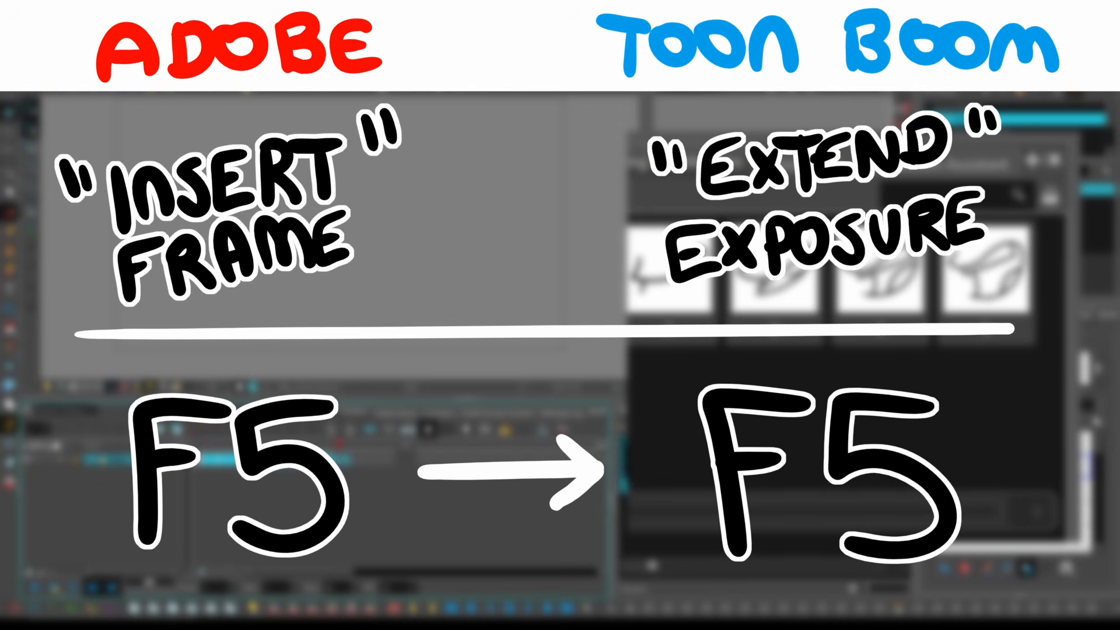
Step: Assign mouth drawings 4, 3 and 2 to frames 3, 4 and 5 of the Mouths layer
{"action": "left_click", "coordinate": [206, 460]}
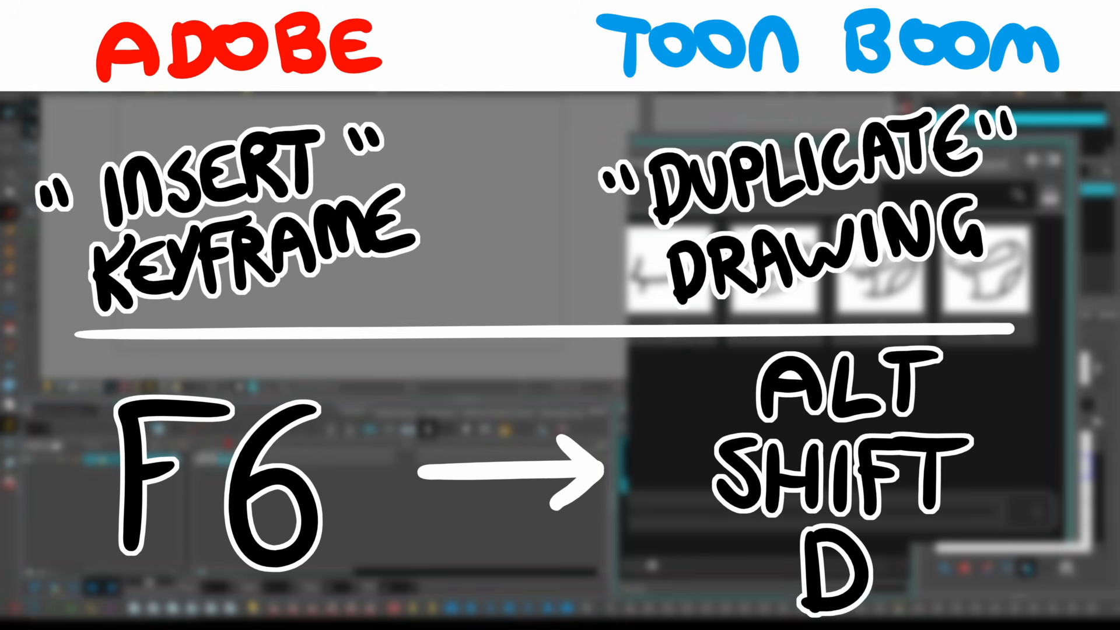
{"action": "left_click", "coordinate": [228, 459]}
{"action": "left_click", "coordinate": [250, 460]}
{"action": "double_click", "coordinate": [881, 269]}
{"action": "left_click", "coordinate": [273, 459]}
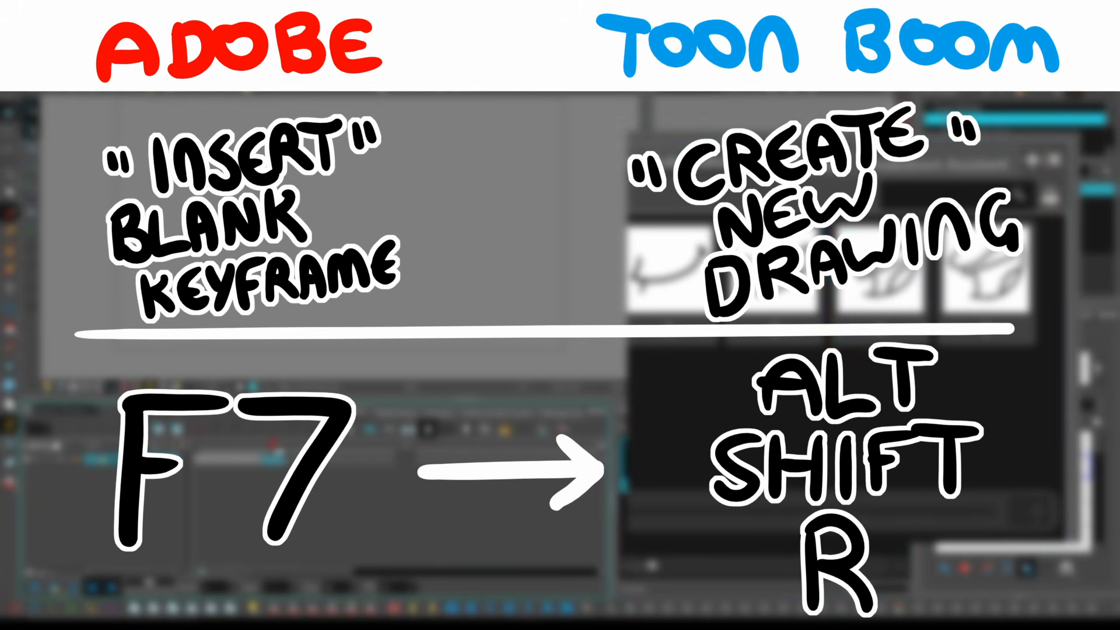
{"action": "left_click", "coordinate": [773, 269]}
{"action": "double_click", "coordinate": [773, 269]}
{"action": "left_click", "coordinate": [295, 460]}
{"action": "double_click", "coordinate": [672, 269]}
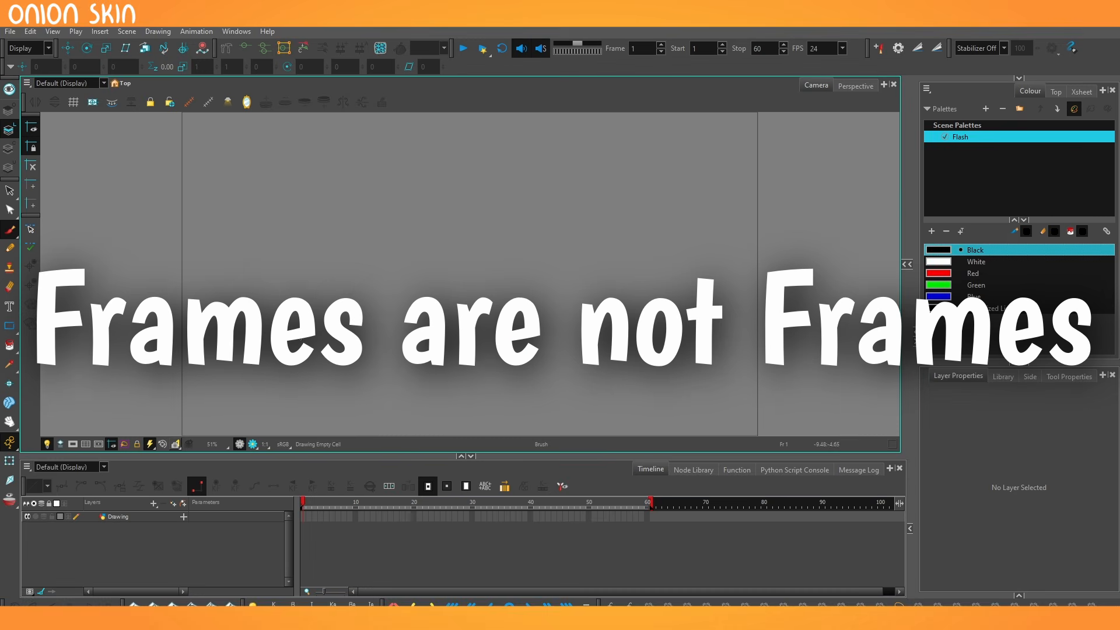
Step: Adjust the brush size and draw a closed smiling mouth in black on frame 1 of the Drawing layer
{"action": "mouse_move", "coordinate": [366, 321]}
{"action": "left_mouse_down"}
{"action": "mouse_move", "coordinate": [418, 327]}
{"action": "mouse_move", "coordinate": [366, 338]}
{"action": "left_mouse_up"}
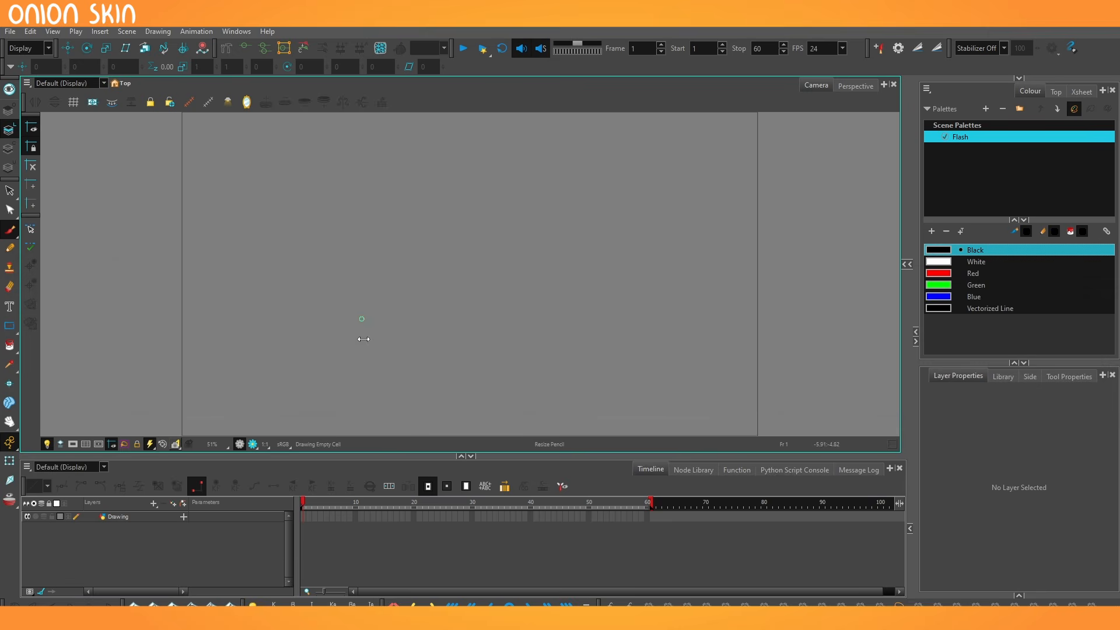
{"action": "left_click_drag", "start_coordinate": [537, 302], "coordinate": [238, 382]}
{"action": "key", "text": "ctrl+z"}
{"action": "mouse_move", "coordinate": [325, 223]}
{"action": "left_mouse_down"}
{"action": "mouse_move", "coordinate": [520, 253]}
{"action": "mouse_move", "coordinate": [550, 195]}
{"action": "mouse_move", "coordinate": [573, 227]}
{"action": "left_mouse_up"}
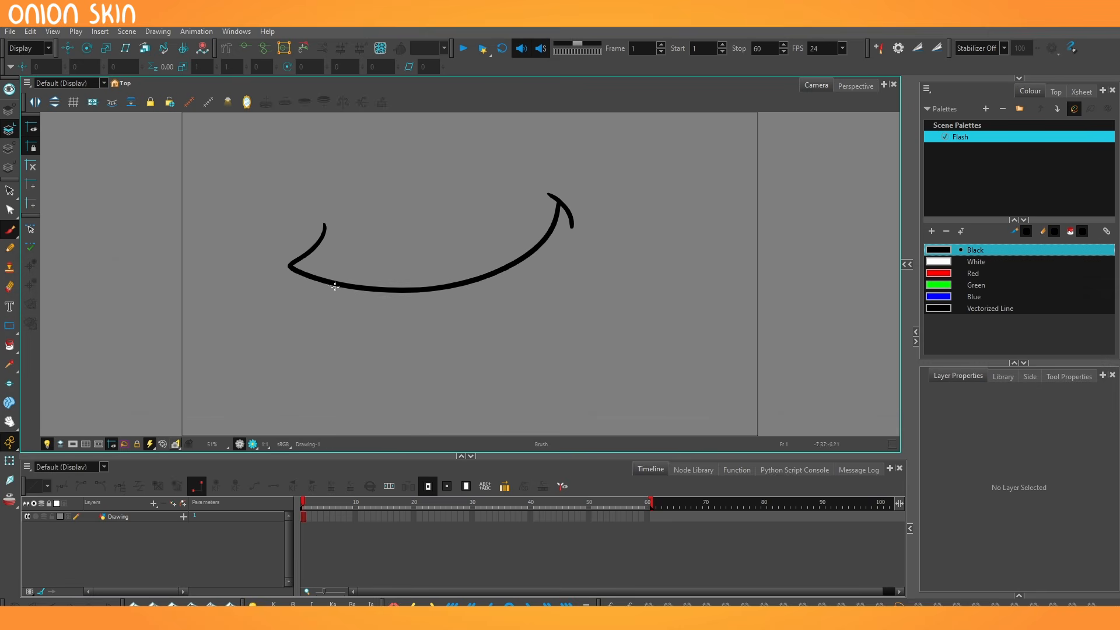
Step: Draw a half-open smiling mouth with inner tongue and cheek curves on frame 2
{"action": "key", "text": "period"}
{"action": "mouse_move", "coordinate": [322, 220]}
{"action": "left_mouse_down"}
{"action": "mouse_move", "coordinate": [299, 263]}
{"action": "mouse_move", "coordinate": [508, 215]}
{"action": "mouse_move", "coordinate": [535, 241]}
{"action": "mouse_move", "coordinate": [343, 338]}
{"action": "left_mouse_up"}
{"action": "left_click_drag", "start_coordinate": [366, 280], "coordinate": [373, 354]}
{"action": "left_click_drag", "start_coordinate": [536, 244], "coordinate": [461, 317]}
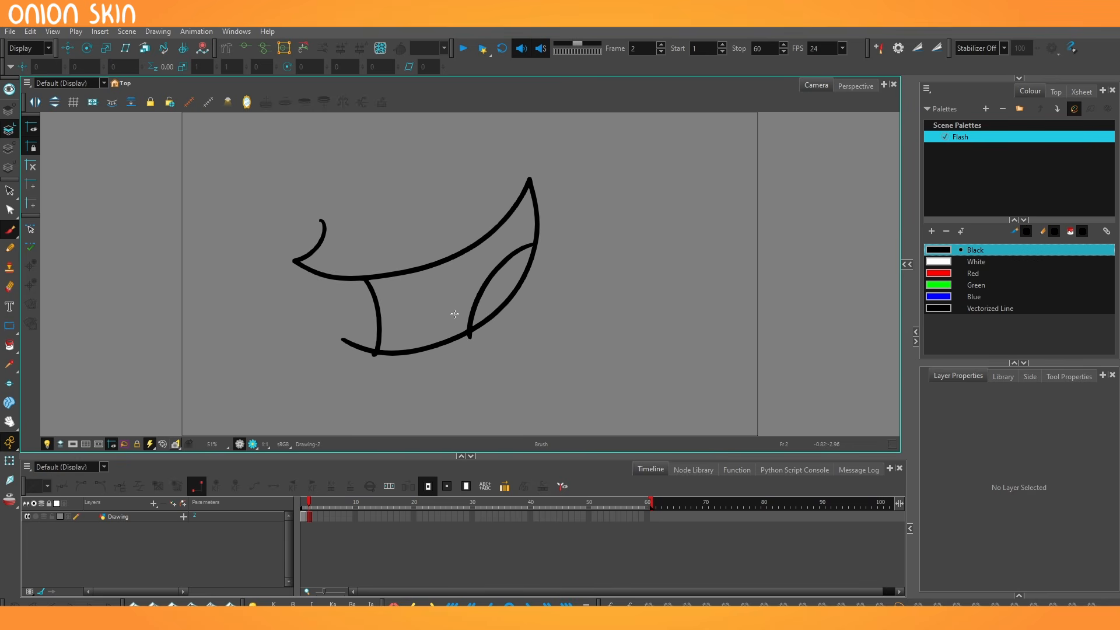
Step: Draw a wide-open mouth with inner tongue and cheek curves on frame 3
{"action": "key", "text": "period"}
{"action": "mouse_move", "coordinate": [333, 218]}
{"action": "left_mouse_down"}
{"action": "mouse_move", "coordinate": [512, 195]}
{"action": "mouse_move", "coordinate": [377, 395]}
{"action": "left_mouse_up"}
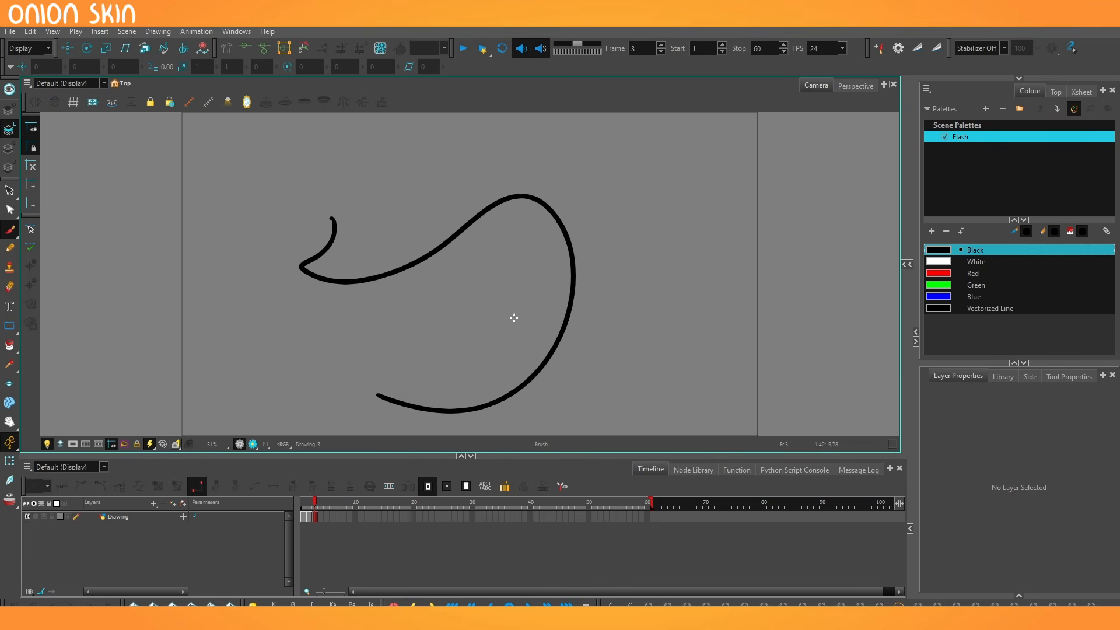
{"action": "mouse_move", "coordinate": [571, 296]}
{"action": "left_mouse_down"}
{"action": "mouse_move", "coordinate": [464, 405]}
{"action": "mouse_move", "coordinate": [467, 419]}
{"action": "left_mouse_up"}
{"action": "left_click_drag", "start_coordinate": [370, 283], "coordinate": [389, 400]}
Step: Flip back and forth through frames 1 to 3 to check the mouth drawings in sequence
{"action": "key", "text": "comma"}
{"action": "key", "text": "comma"}
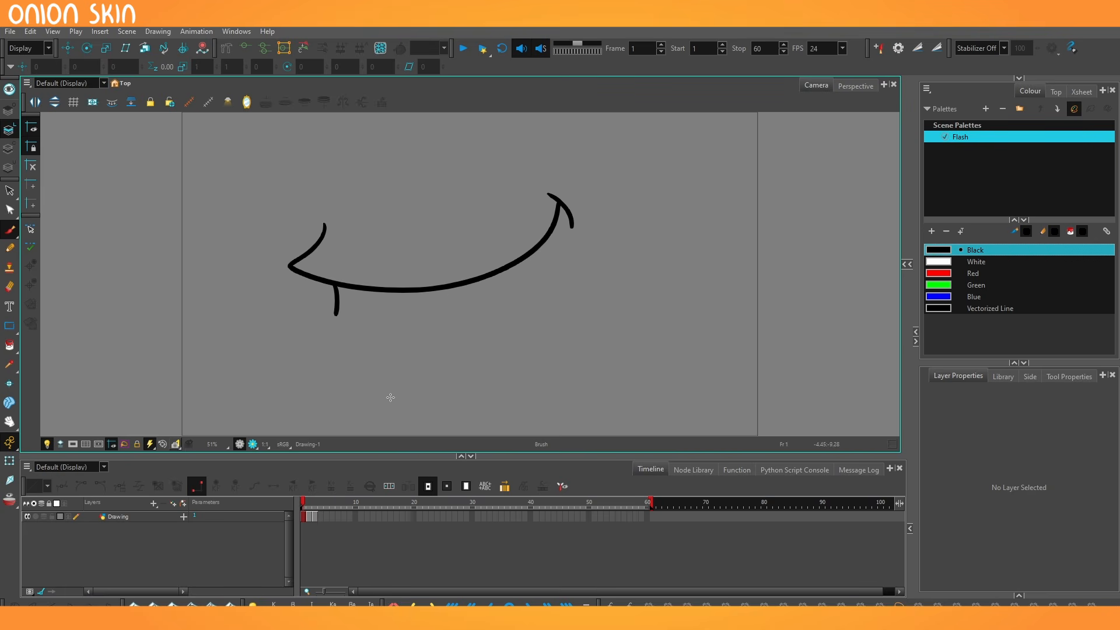
{"action": "key", "text": "period"}
{"action": "key", "text": "period"}
{"action": "key", "text": "comma"}
{"action": "key", "text": "comma"}
{"action": "key", "text": "period"}
{"action": "key", "text": "period"}
{"action": "key", "text": "comma"}
{"action": "key", "text": "comma"}
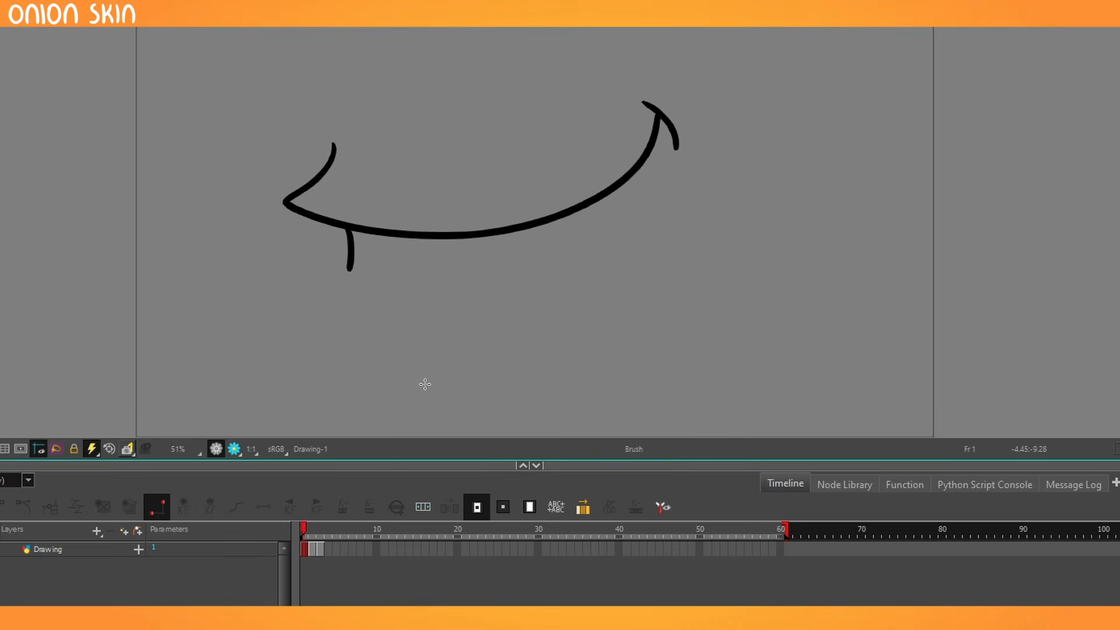
Step: Reuse the frame 2 mouth drawing on frame 10 and add a row of teeth to it
{"action": "left_click", "coordinate": [307, 552]}
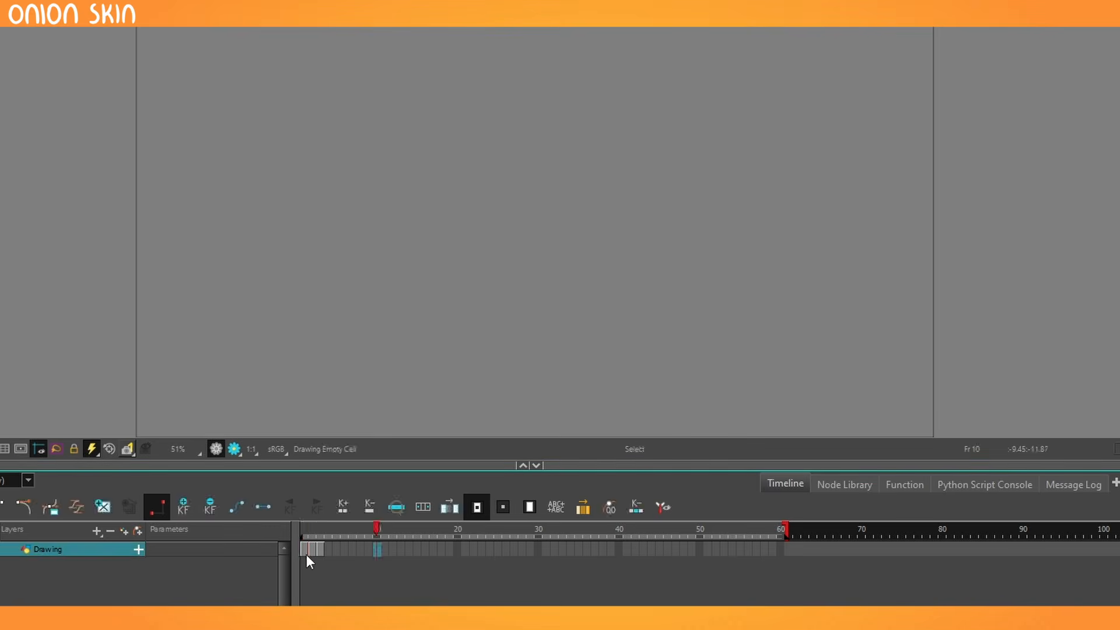
{"action": "left_click", "coordinate": [375, 549]}
{"action": "mouse_move", "coordinate": [577, 142]}
{"action": "left_mouse_down"}
{"action": "mouse_move", "coordinate": [584, 186]}
{"action": "mouse_move", "coordinate": [350, 239]}
{"action": "mouse_move", "coordinate": [370, 248]}
{"action": "mouse_move", "coordinate": [354, 221]}
{"action": "left_mouse_up"}
{"action": "left_click_drag", "start_coordinate": [448, 211], "coordinate": [451, 223]}
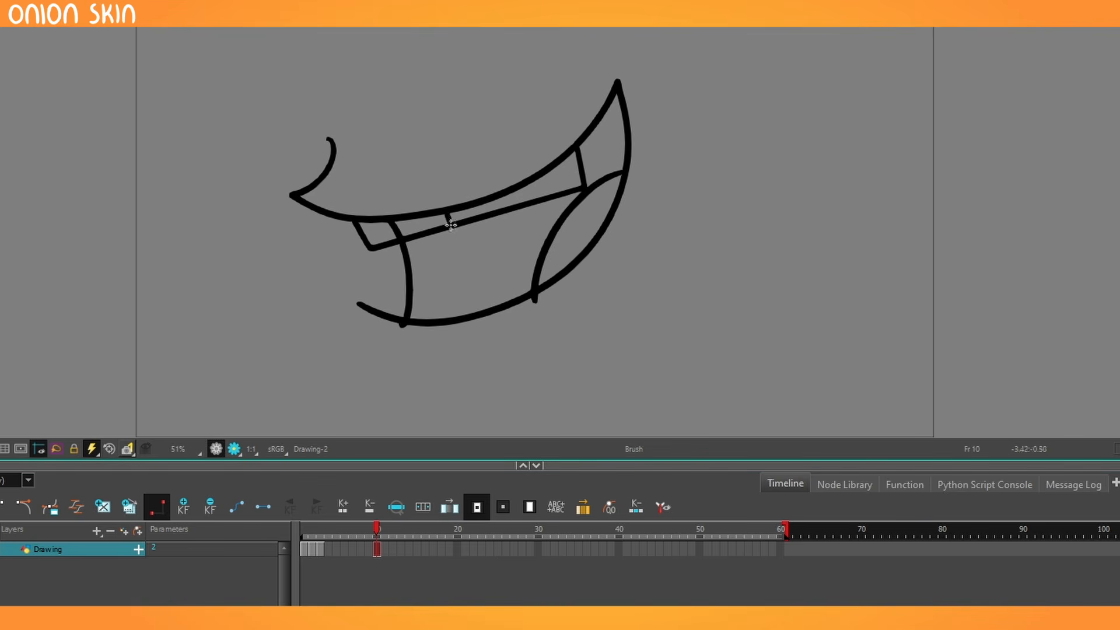
Step: Check the same drawing on frame 2 and undo the added teeth strokes
{"action": "left_click", "coordinate": [315, 533]}
{"action": "left_click_drag", "start_coordinate": [309, 534], "coordinate": [315, 550]}
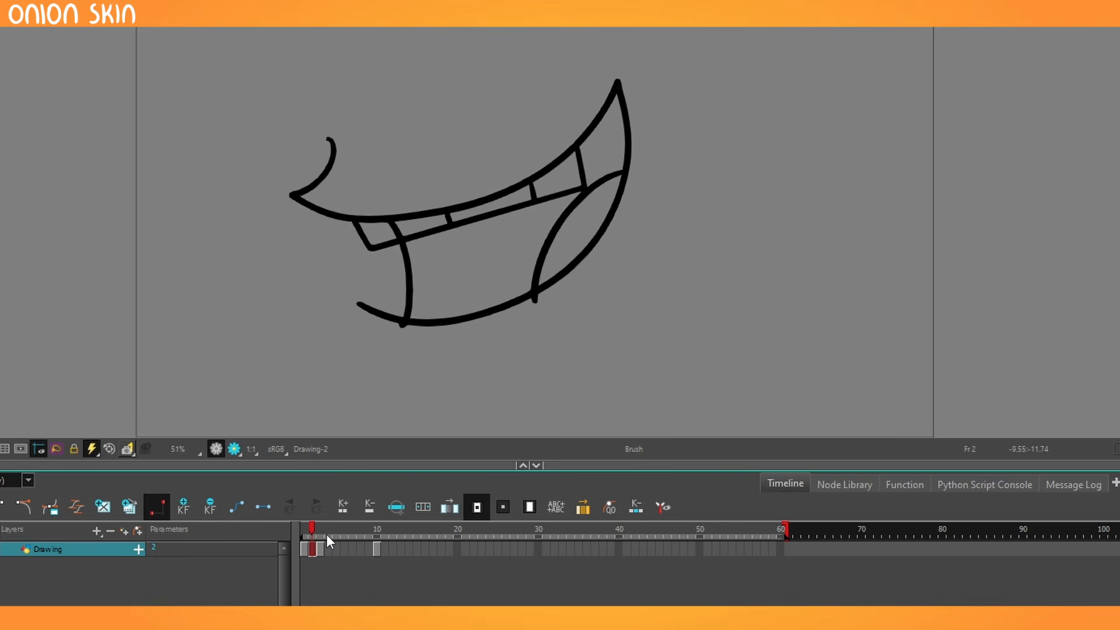
{"action": "key", "text": "ctrl+z"}
{"action": "key", "text": "ctrl+z"}
{"action": "key", "text": "ctrl+z"}
{"action": "key", "text": "ctrl+z"}
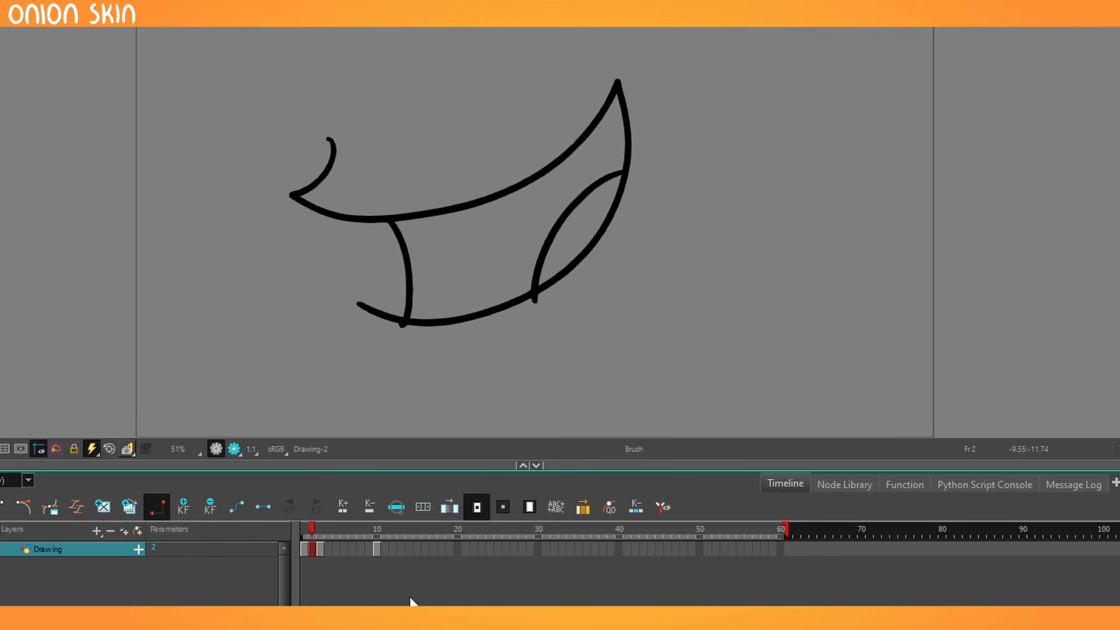
Step: Clear all exposures on the Drawing layer from frame 1 past frame 10 and go to frame 5
{"action": "left_click", "coordinate": [403, 549], "text": "shift"}
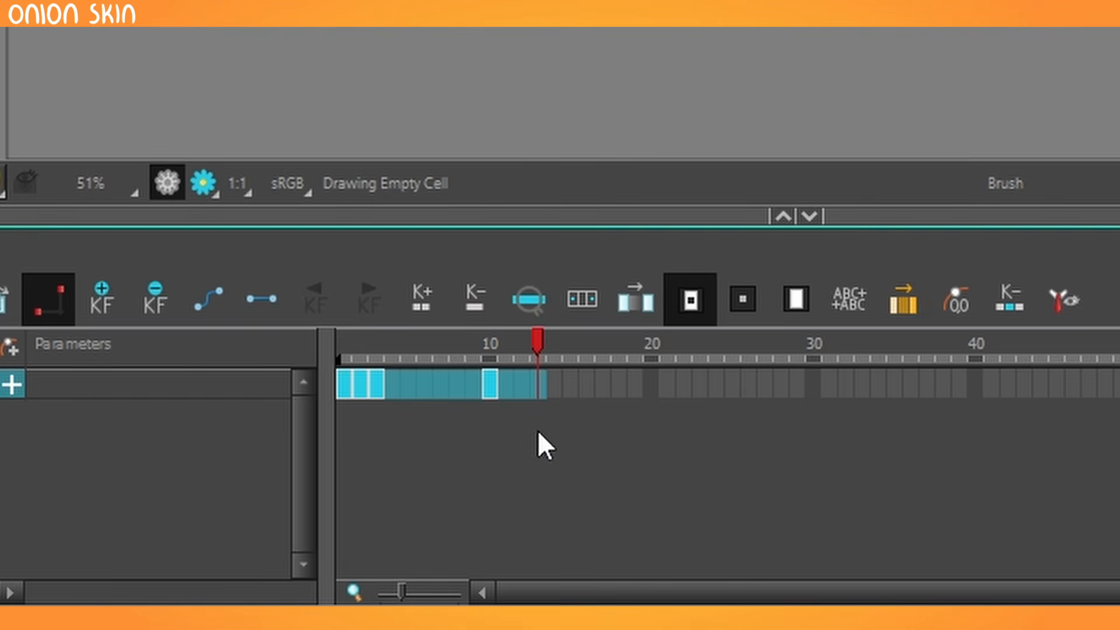
{"action": "left_click", "coordinate": [410, 415]}
{"action": "left_click", "coordinate": [412, 379]}
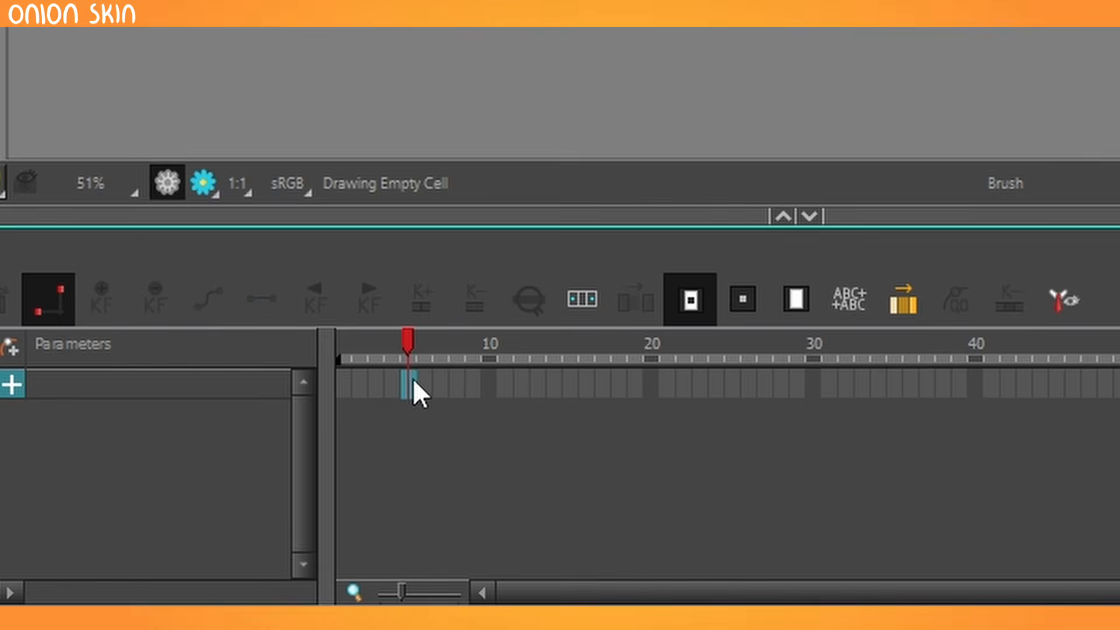
{"action": "key", "text": "]"}
{"action": "key", "text": "]"}
{"action": "key", "text": "]"}
{"action": "key", "text": "]"}
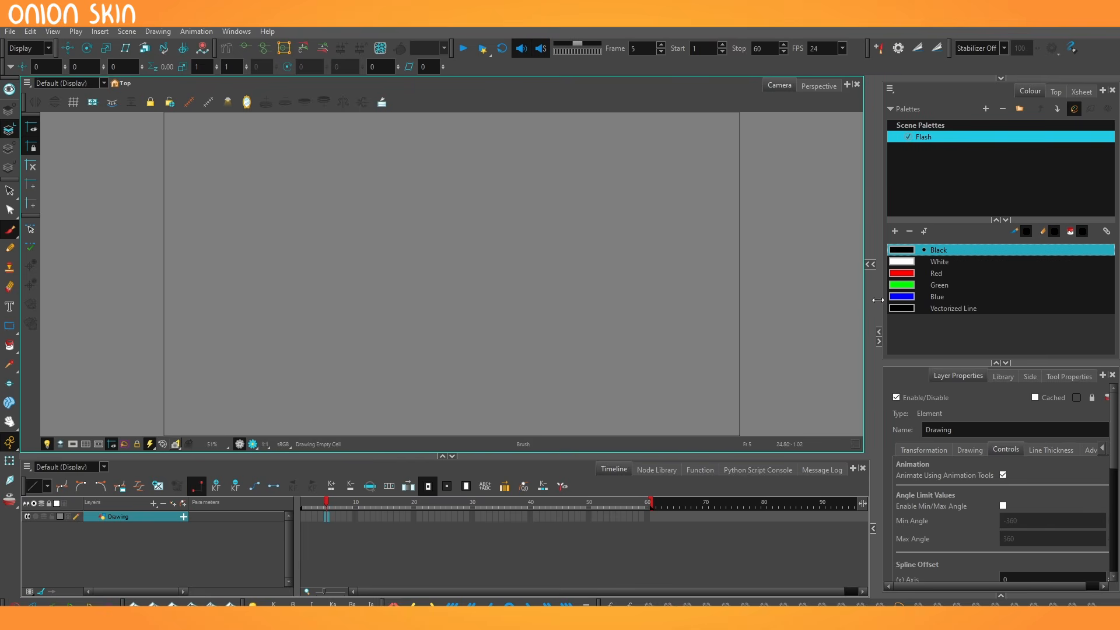
Step: Widen the area holding the colour palettes and layer properties and add a Drawing Substitutions view
{"action": "left_click_drag", "start_coordinate": [879, 291], "coordinate": [866, 290]}
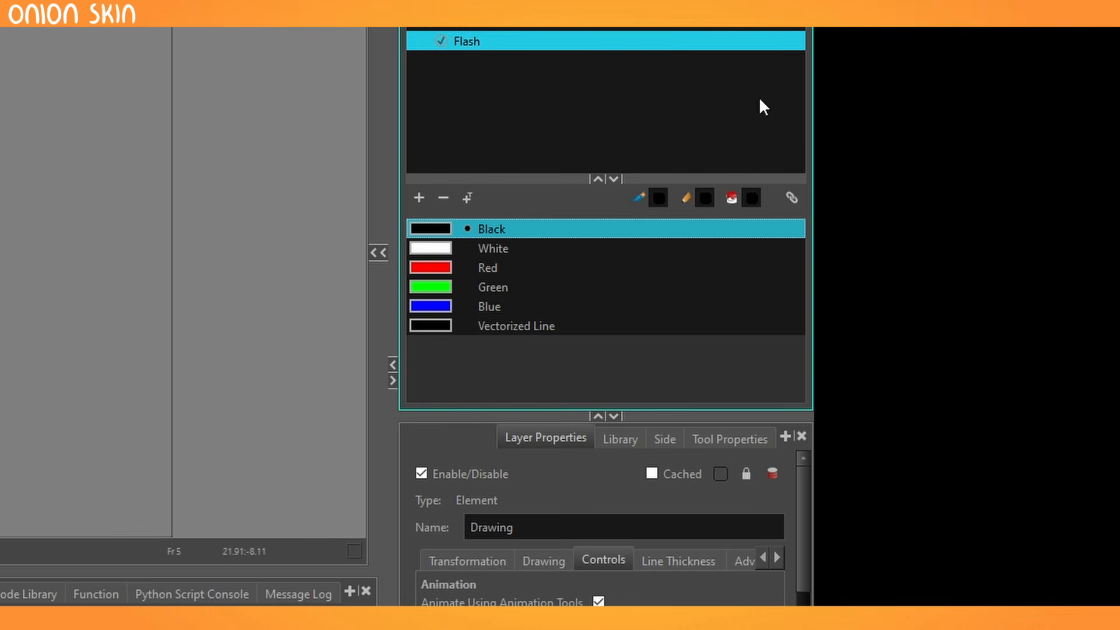
{"action": "left_click", "coordinate": [784, 436]}
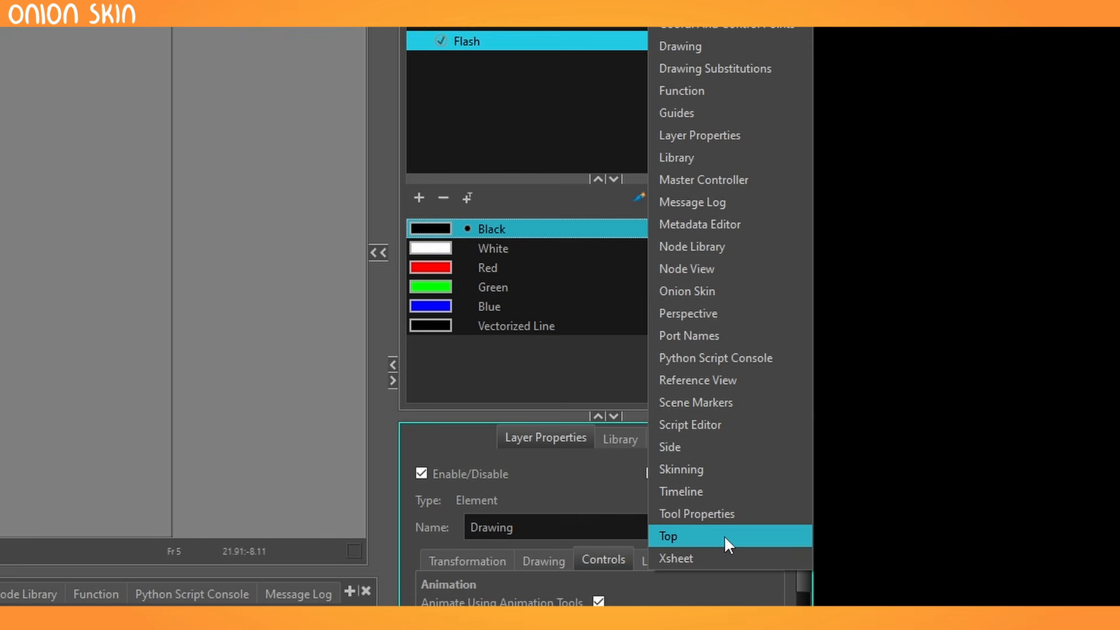
{"action": "left_click", "coordinate": [777, 66]}
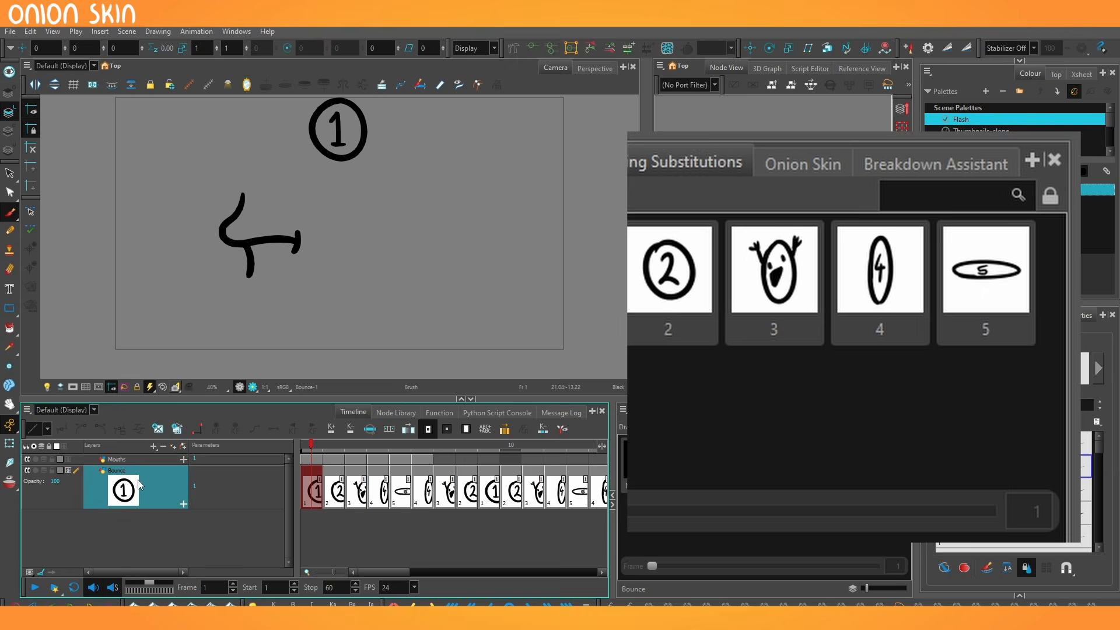
Step: Compare the drawing substitutions of the Bounce and Mouths layers and hide the Bounce layer
{"action": "left_click", "coordinate": [136, 482]}
{"action": "left_click", "coordinate": [140, 459]}
{"action": "left_click", "coordinate": [140, 470]}
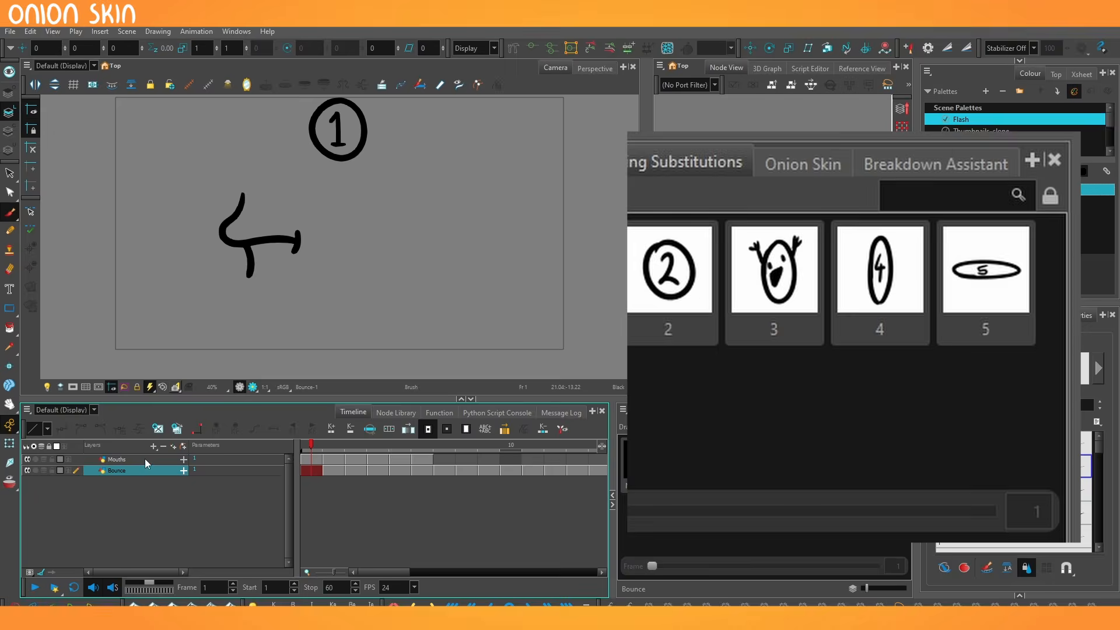
{"action": "left_click", "coordinate": [140, 460]}
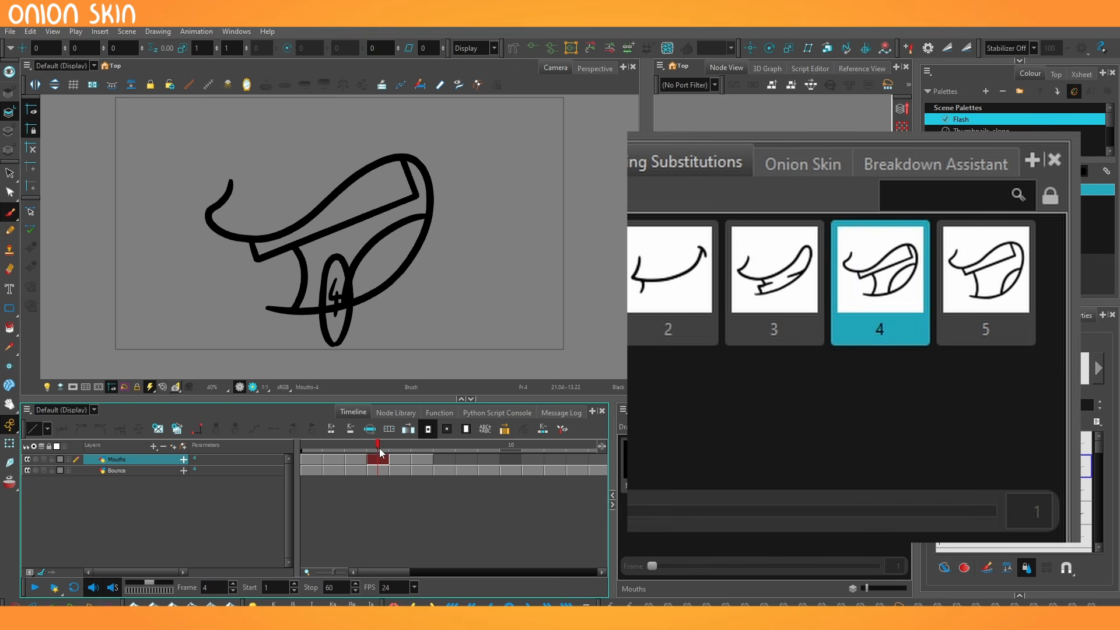
{"action": "left_click", "coordinate": [28, 470]}
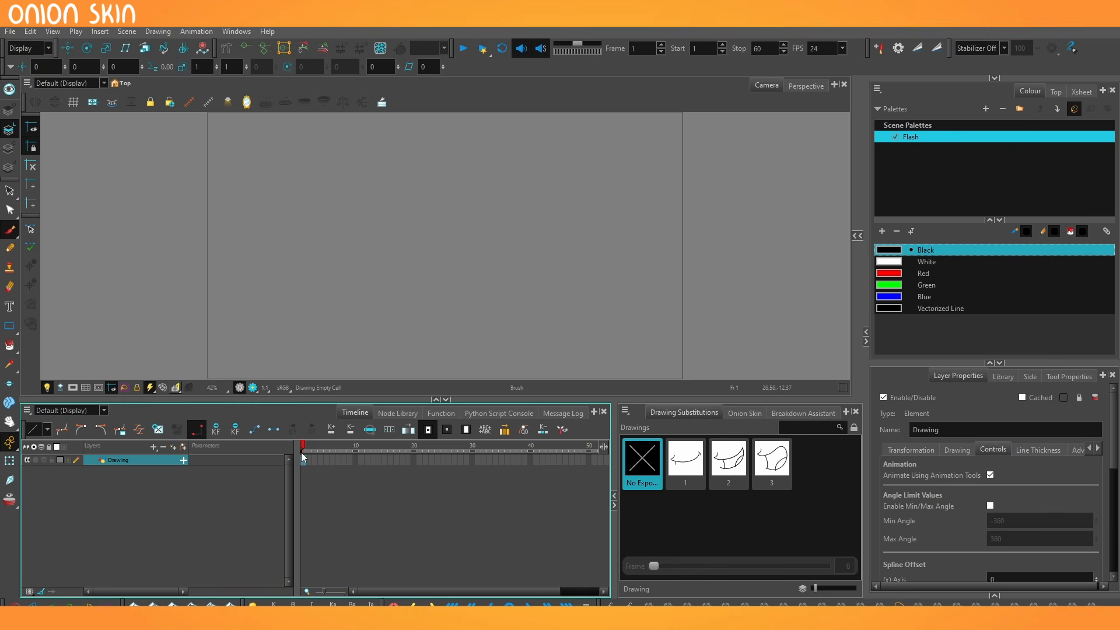
Step: Expose drawings 1, 3, 2 and 1 on frames 1 to 4 of the Drawing layer using drawing substitutions
{"action": "left_click", "coordinate": [691, 486]}
{"action": "key", "text": "period"}
{"action": "left_click", "coordinate": [758, 486]}
{"action": "key", "text": "period"}
{"action": "left_click", "coordinate": [729, 475]}
{"action": "key", "text": "period"}
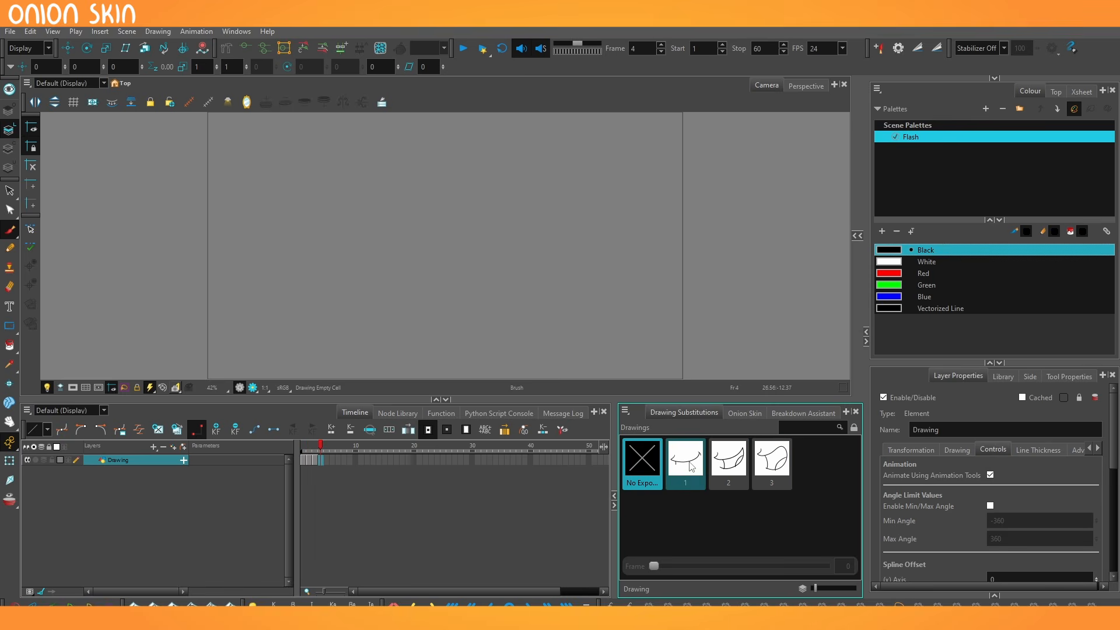
{"action": "key", "text": "Return"}
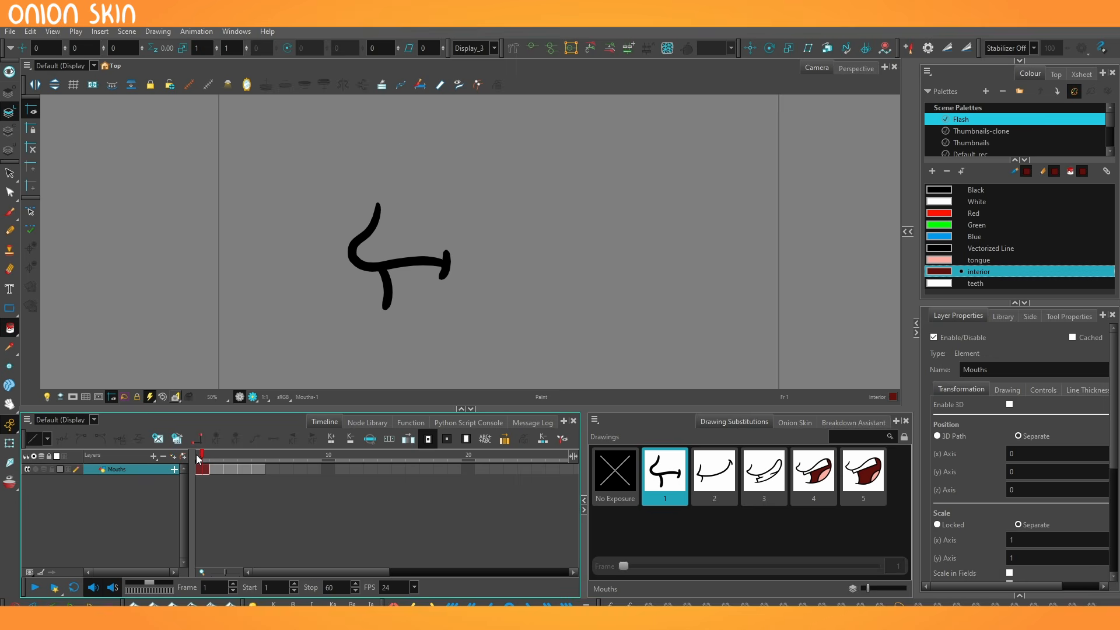
Step: Step through frames 1 to 5 of the Mouths layer to view each mouth drawing
{"action": "key", "text": "period"}
{"action": "key", "text": "period"}
{"action": "key", "text": "period"}
{"action": "key", "text": "period"}
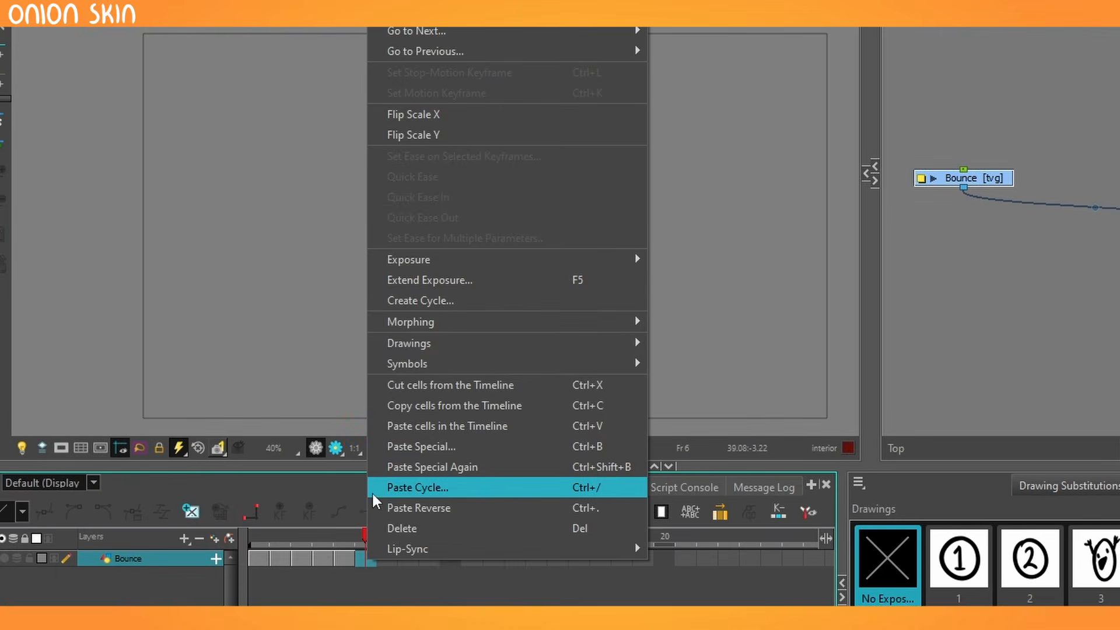
Step: Paste the copied Bounce cells as a repeating cycle from frame 6 and check the extended sequence
{"action": "left_click", "coordinate": [375, 490]}
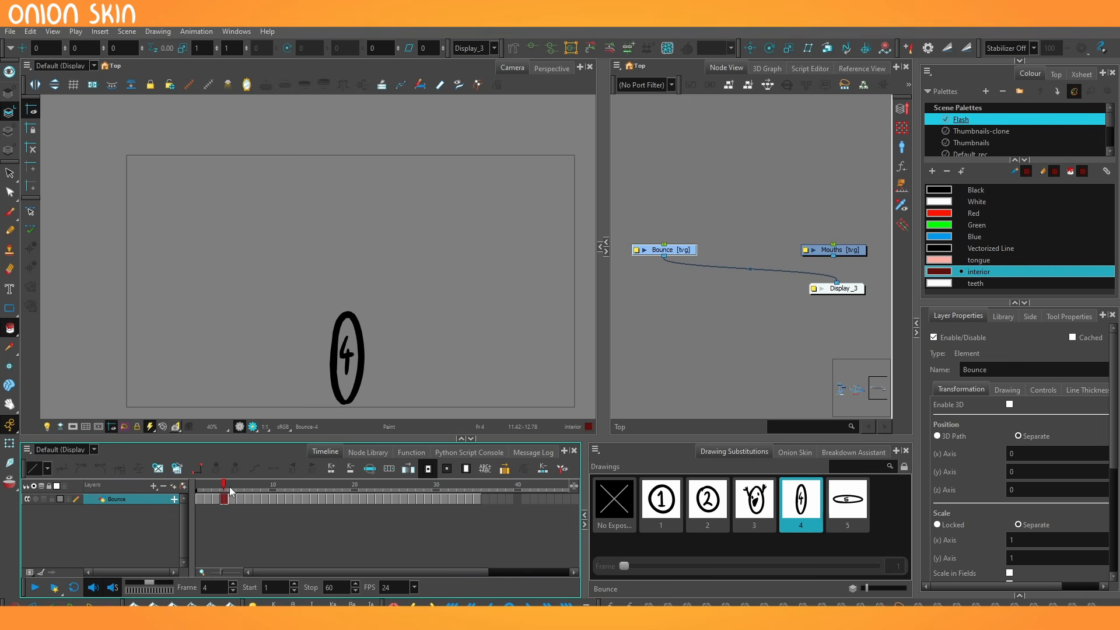
{"action": "left_click", "coordinate": [282, 499]}
{"action": "left_click", "coordinate": [347, 498]}
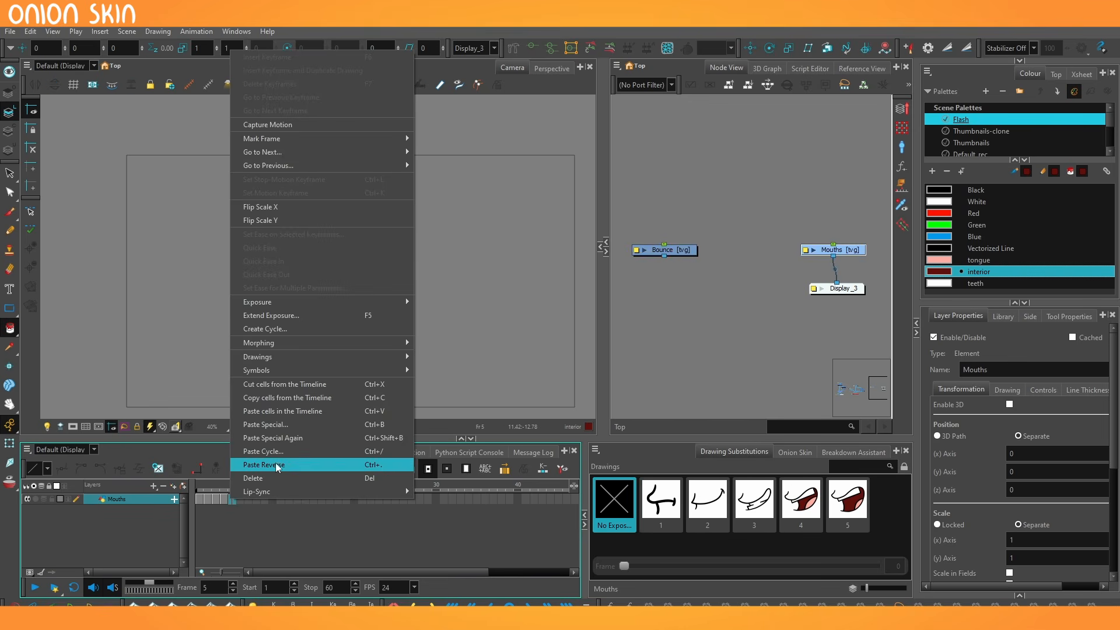
Step: Paste the copied mouth cells in reverse from frame 5 of the Mouths layer and scrub through them
{"action": "left_click", "coordinate": [201, 483]}
{"action": "mouse_move", "coordinate": [200, 483]}
{"action": "left_mouse_down"}
{"action": "mouse_move", "coordinate": [264, 484]}
{"action": "mouse_move", "coordinate": [218, 499]}
{"action": "left_mouse_up"}
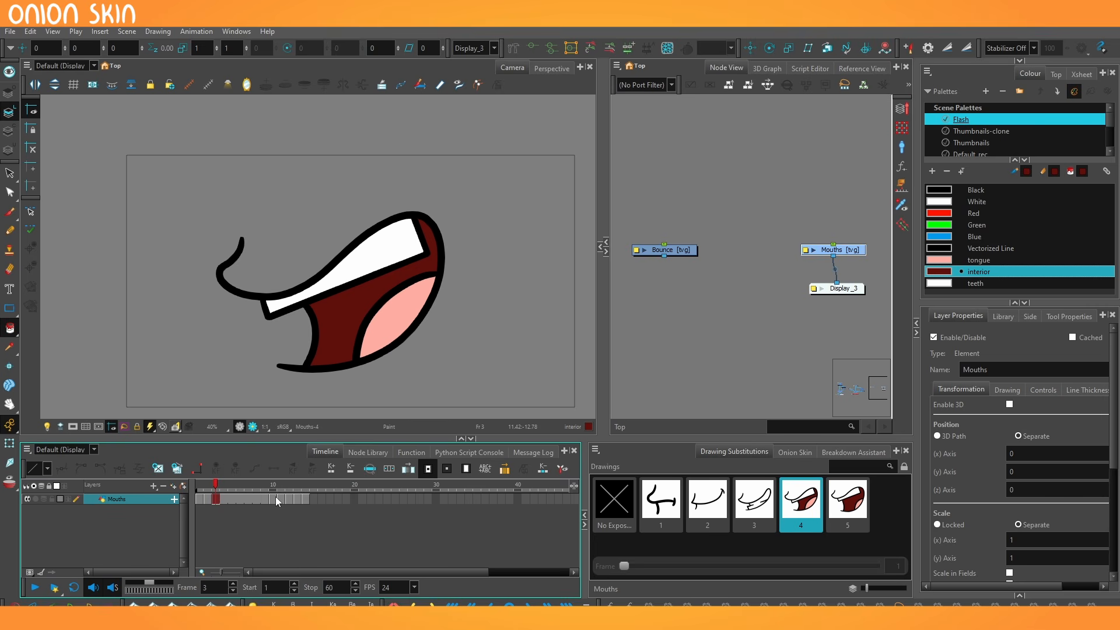
Step: Increase the exposure of mouth drawings beyond frame 10 on the Mouths layer, five frames at a time
{"action": "left_click", "coordinate": [288, 495]}
{"action": "key", "text": "plus"}
{"action": "key", "text": "plus"}
{"action": "key", "text": "plus"}
{"action": "key", "text": "plus"}
{"action": "key", "text": "plus"}
{"action": "mouse_move", "coordinate": [266, 487]}
{"action": "left_mouse_down"}
{"action": "mouse_move", "coordinate": [201, 490]}
{"action": "mouse_move", "coordinate": [332, 502]}
{"action": "mouse_move", "coordinate": [367, 483]}
{"action": "left_mouse_up"}
{"action": "key", "text": "plus"}
{"action": "key", "text": "plus"}
{"action": "key", "text": "plus"}
{"action": "key", "text": "plus"}
{"action": "key", "text": "plus"}
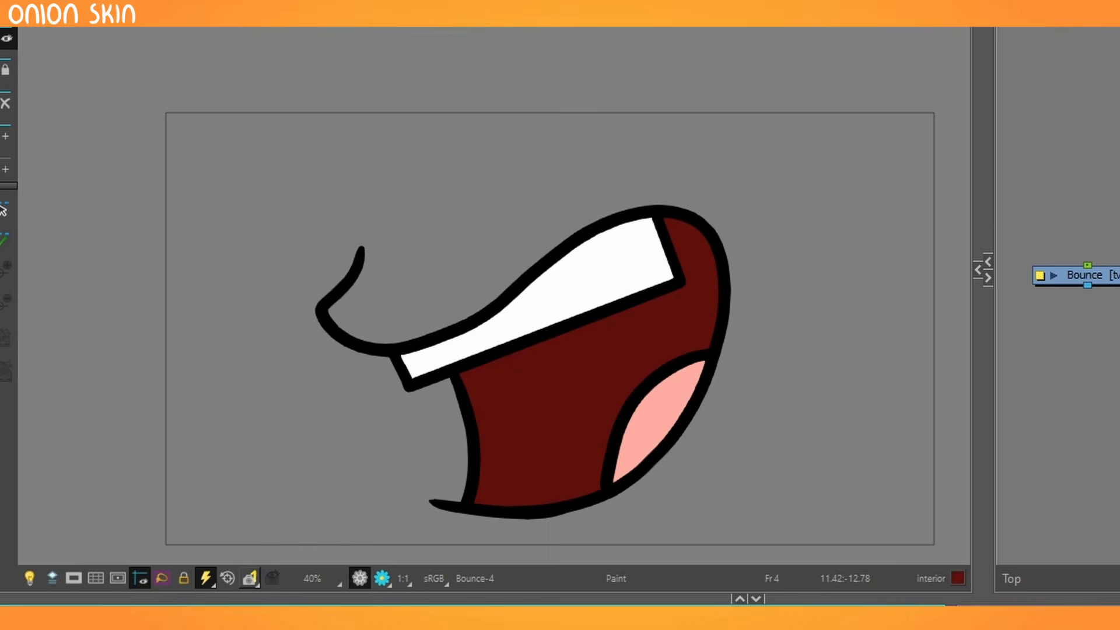
Step: Flip backward and forward through the coloured mouth drawings to check their motion
{"action": "key", "text": "f"}
{"action": "key", "text": "f"}
{"action": "key", "text": "f"}
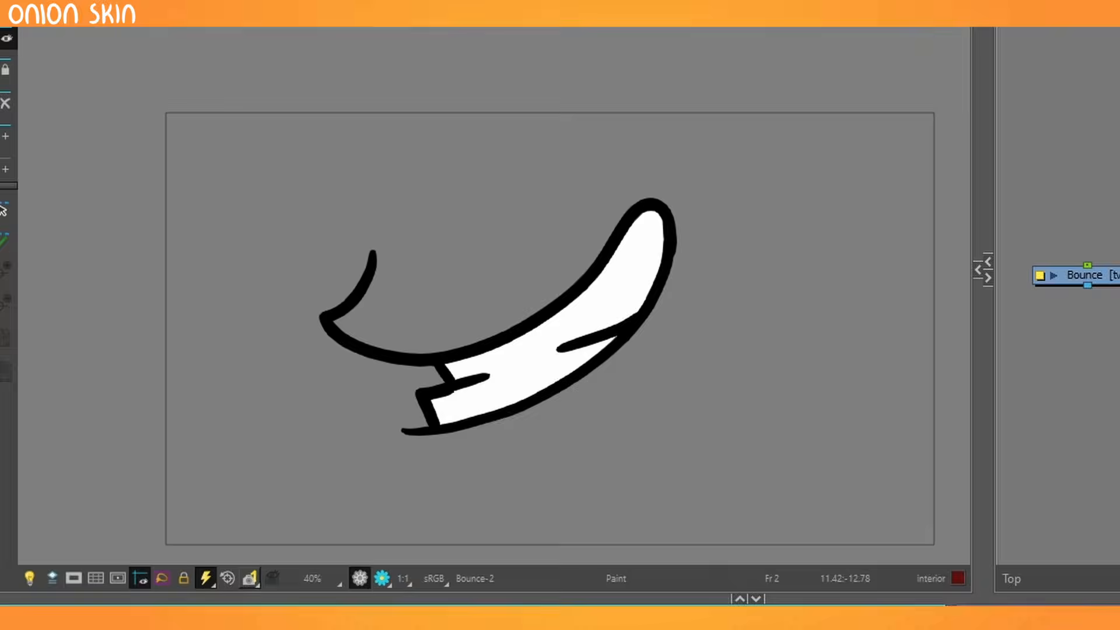
{"action": "key", "text": "g"}
{"action": "key", "text": "g"}
{"action": "key", "text": "g"}
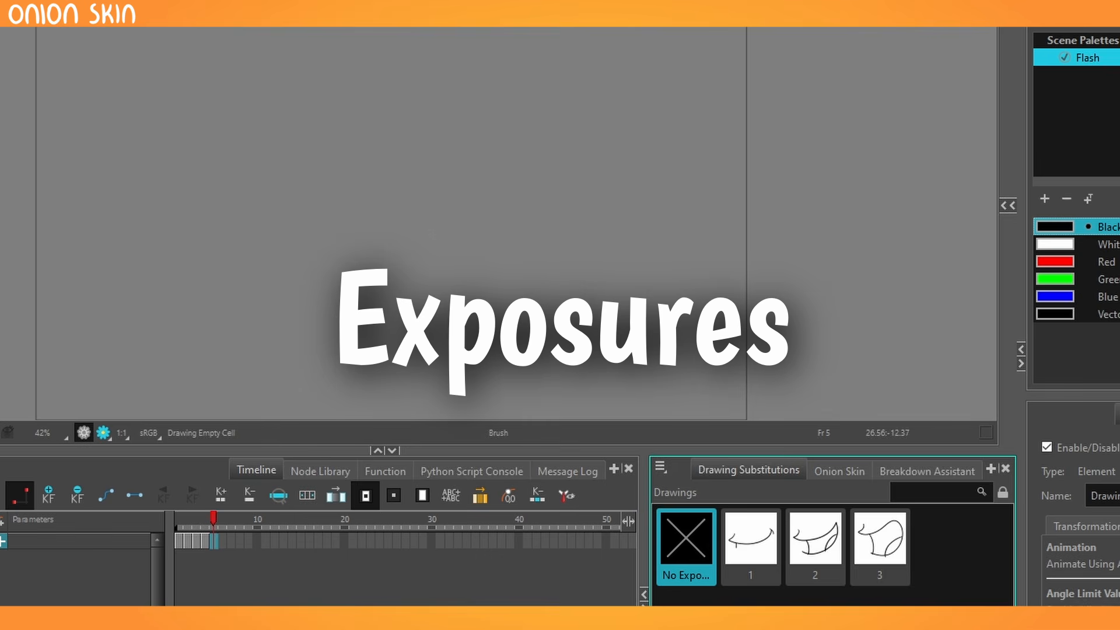
Step: Extend the exposure of the last exposed mouth drawing to frame 30 on the Drawing layer
{"action": "left_click", "coordinate": [433, 541]}
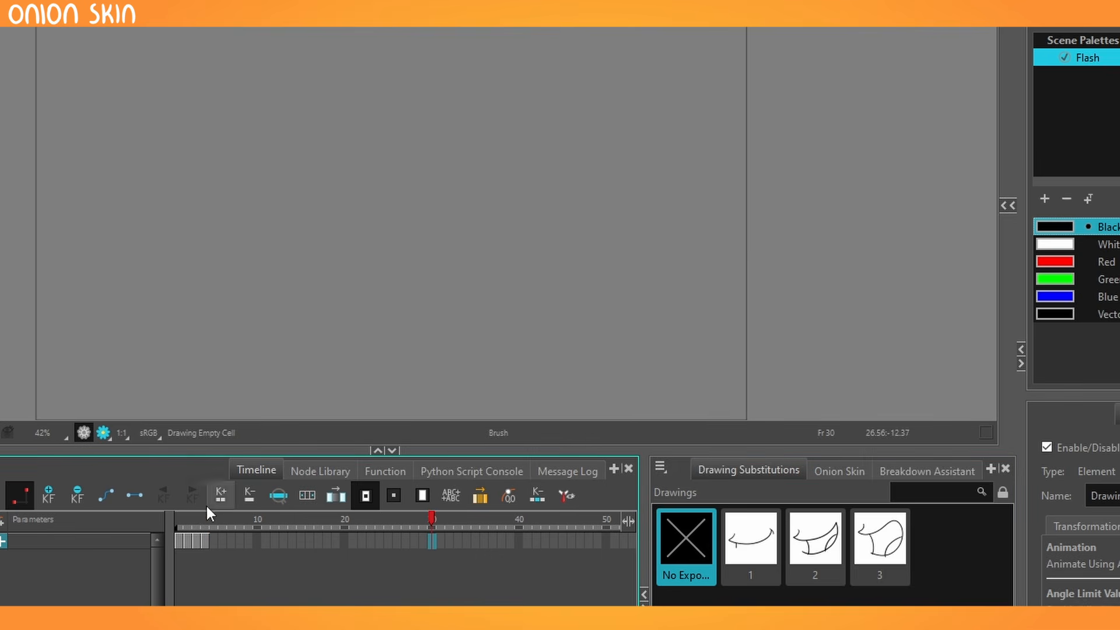
{"action": "key", "text": "F5"}
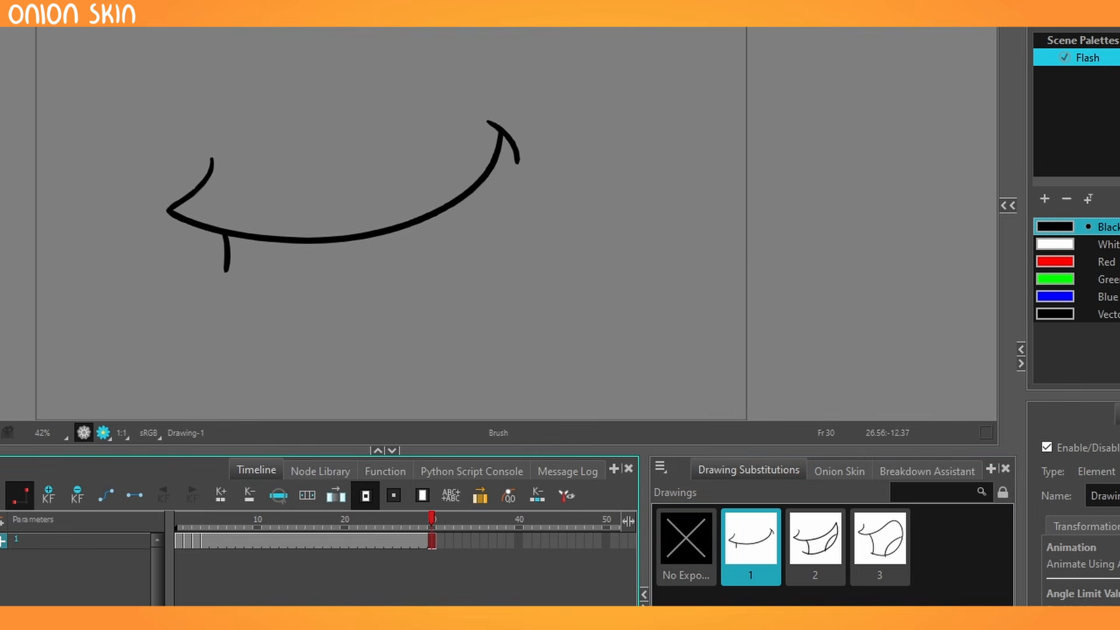
Step: Compare the short mouth exposures in the opening frames with the long exposure of drawing 1 through frame 30 on the Drawing layer
{"action": "left_click", "coordinate": [309, 540]}
{"action": "left_click_drag", "start_coordinate": [211, 543], "coordinate": [192, 544]}
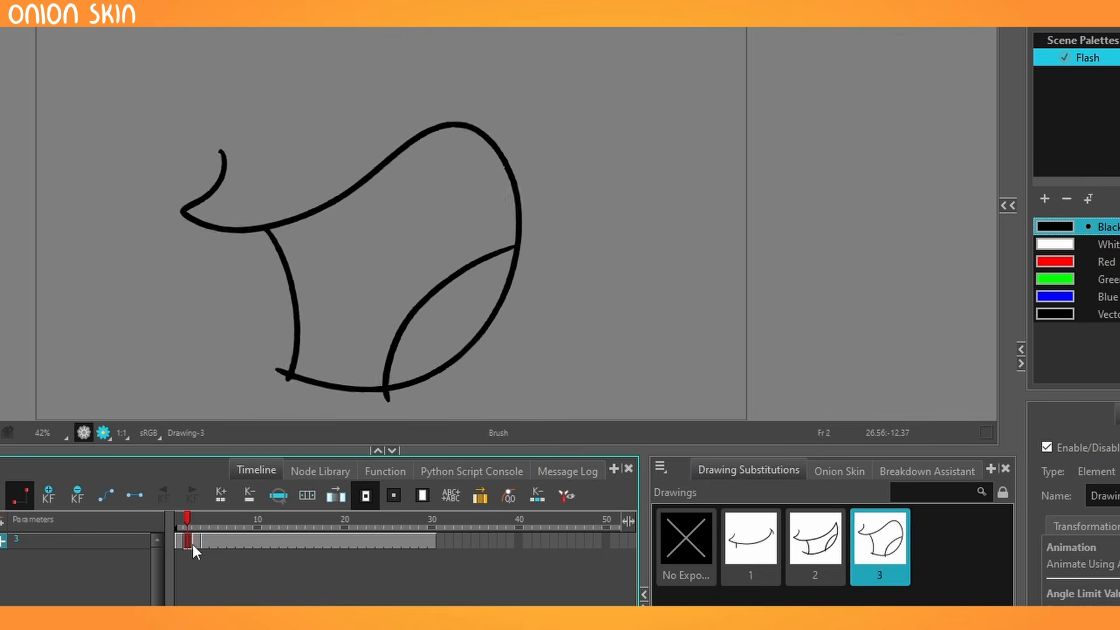
{"action": "left_click", "coordinate": [257, 542]}
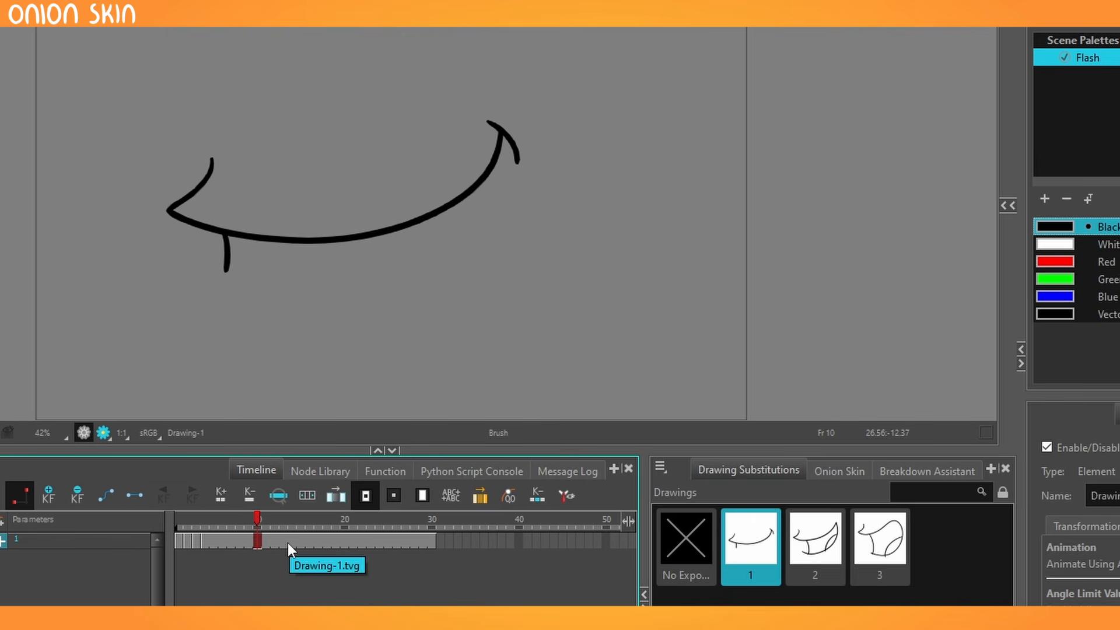
{"action": "left_click", "coordinate": [318, 540]}
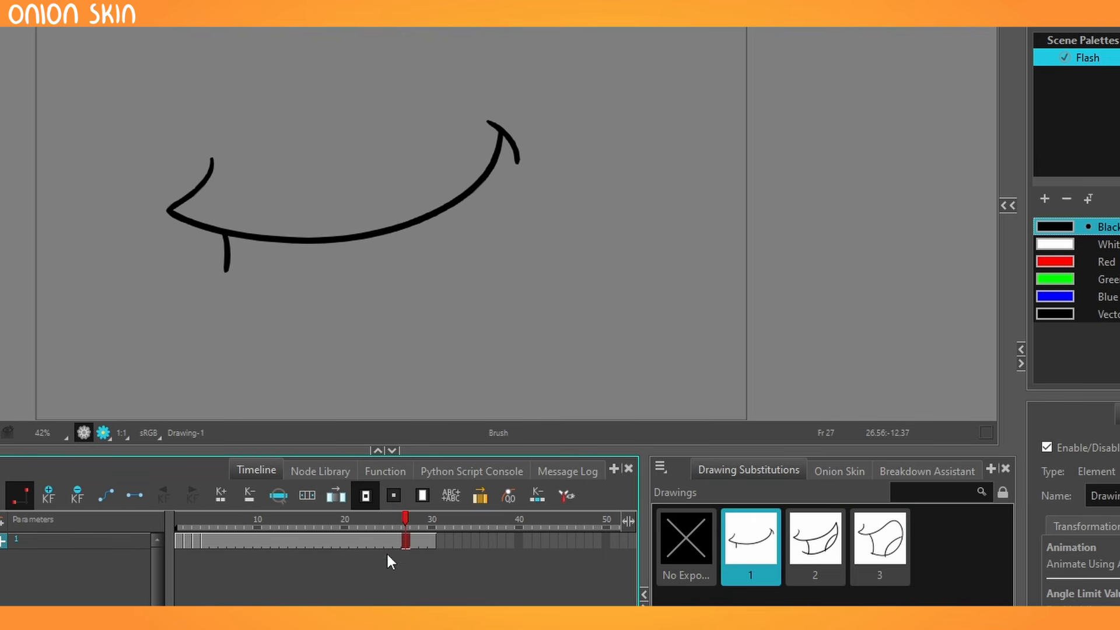
{"action": "left_click", "coordinate": [219, 525]}
{"action": "left_click", "coordinate": [175, 527]}
{"action": "left_click", "coordinate": [196, 539]}
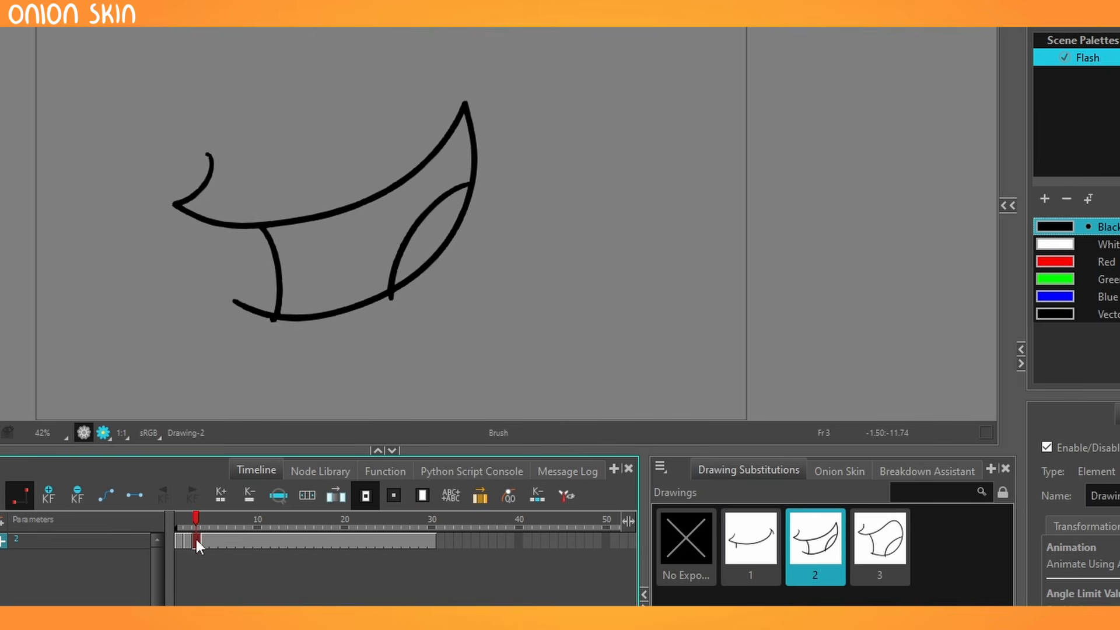
{"action": "left_click", "coordinate": [240, 541]}
{"action": "left_click", "coordinate": [287, 541]}
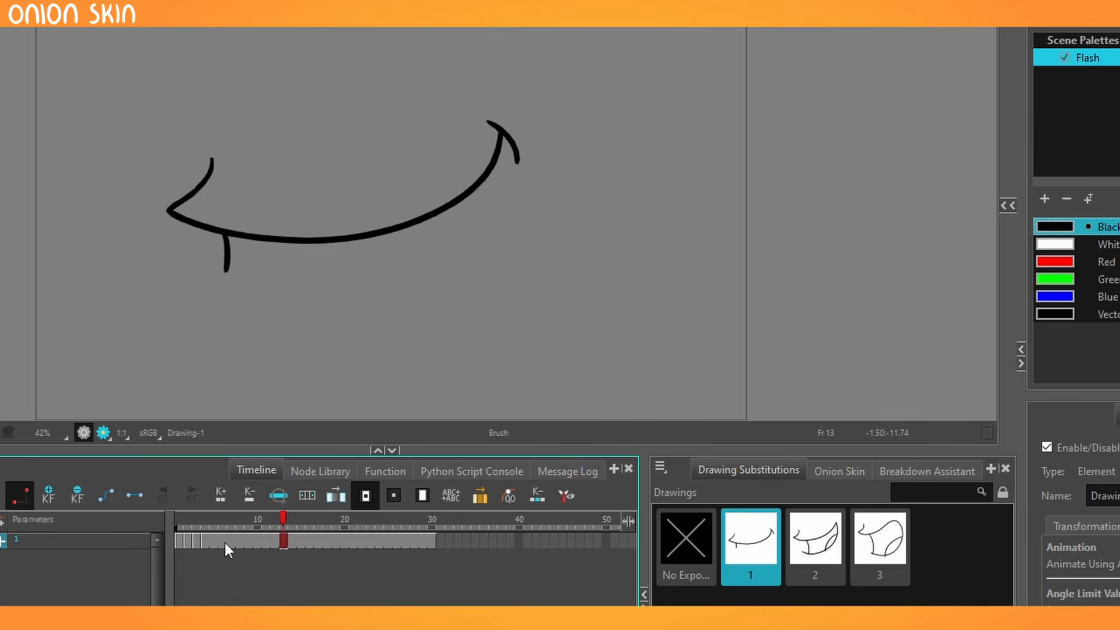
{"action": "left_click_drag", "start_coordinate": [215, 541], "coordinate": [419, 541]}
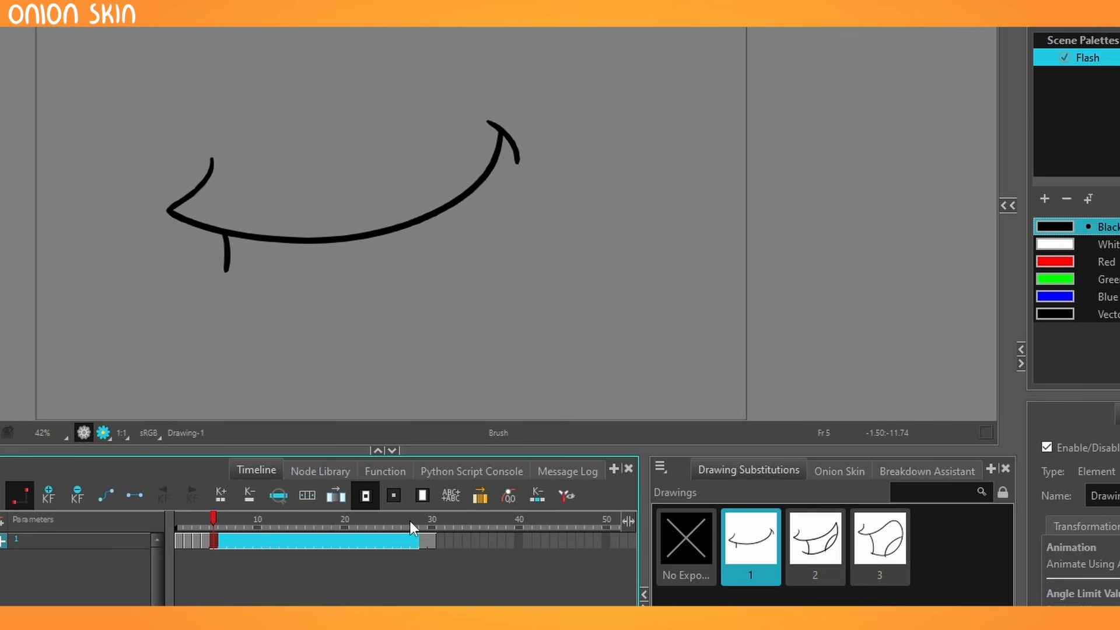
{"action": "left_click", "coordinate": [301, 541]}
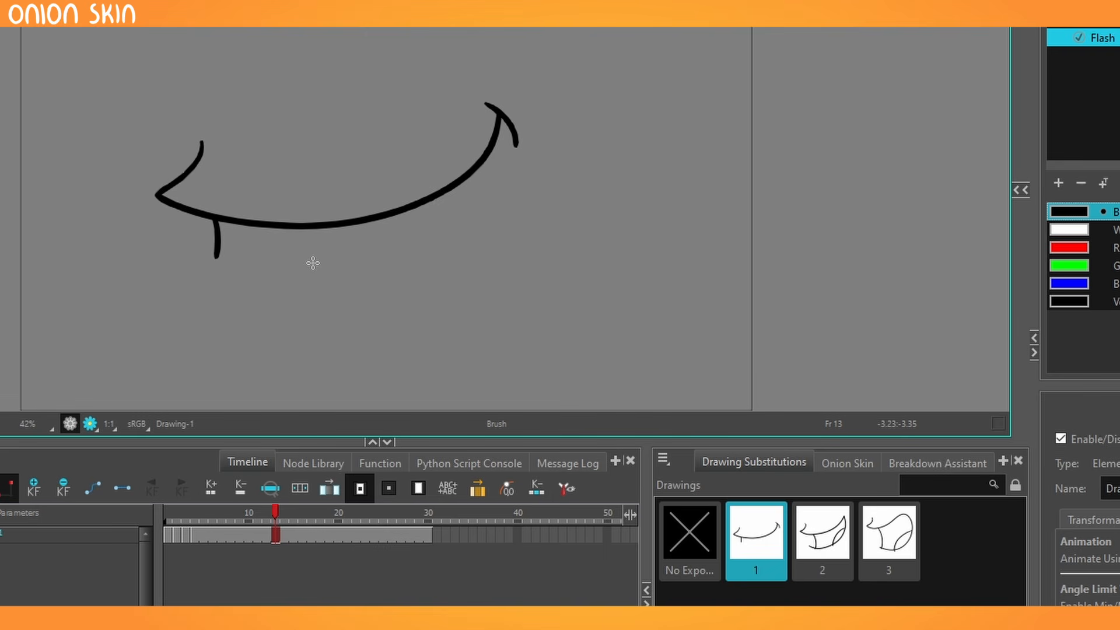
Step: Substitute mouth drawing 2 at frame 12 of the Drawing layer and step forward to frame 19
{"action": "left_click", "coordinate": [266, 534]}
{"action": "left_click", "coordinate": [817, 540]}
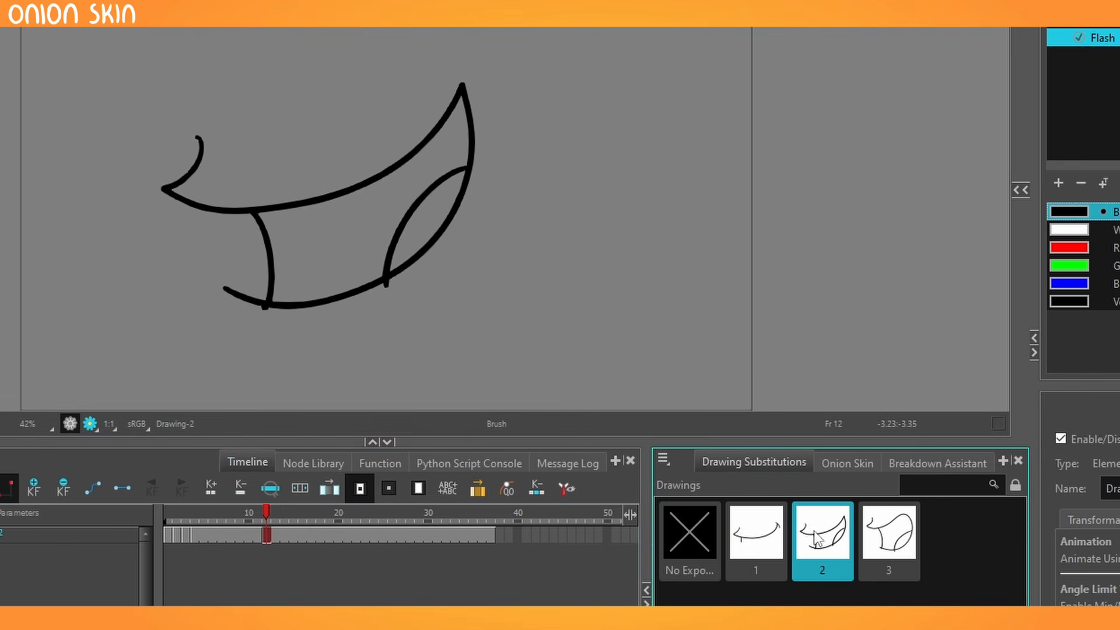
{"action": "key", "text": "period"}
{"action": "key", "text": "period"}
{"action": "key", "text": "period"}
{"action": "key", "text": "period"}
{"action": "key", "text": "period"}
{"action": "key", "text": "period"}
{"action": "key", "text": "period"}
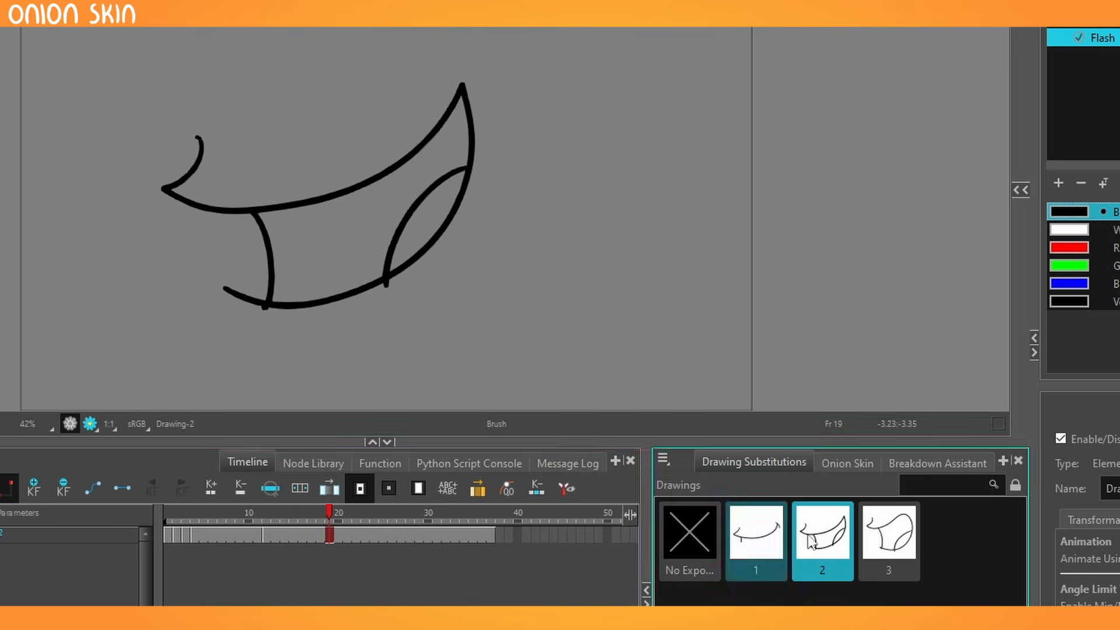
Step: Substitute drawing 2 at frame 11 and drawing 3 at frame 18 of the Drawing layer, stepping forward to frame 22
{"action": "left_click", "coordinate": [257, 534]}
{"action": "left_click", "coordinate": [843, 551]}
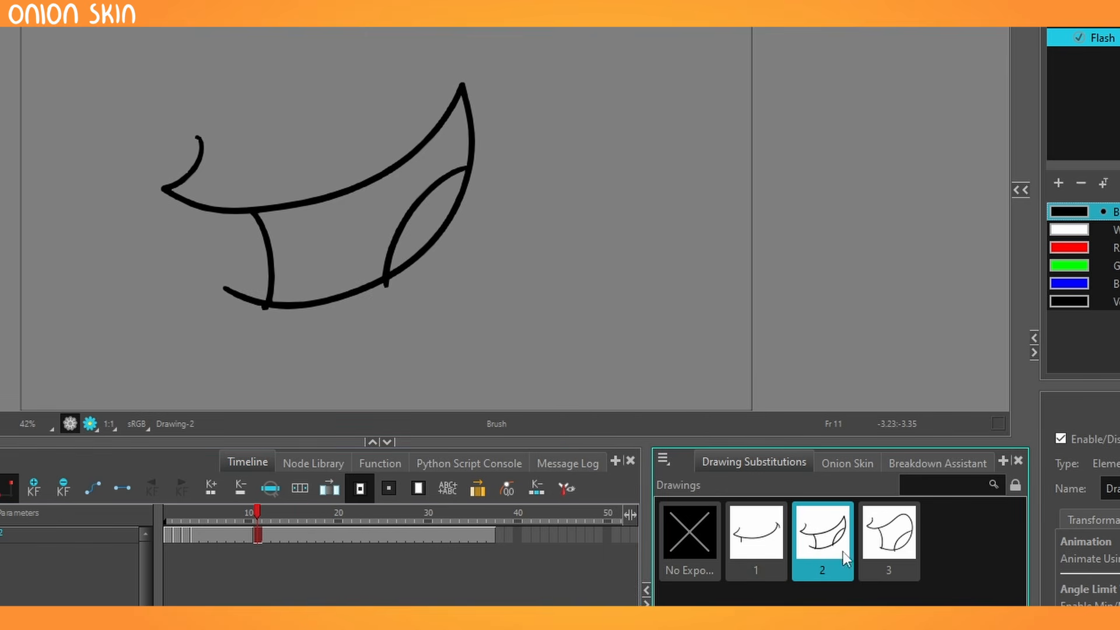
{"action": "key", "text": "period"}
{"action": "key", "text": "period"}
{"action": "key", "text": "period"}
{"action": "key", "text": "period"}
{"action": "key", "text": "period"}
{"action": "key", "text": "period"}
{"action": "key", "text": "period"}
{"action": "key", "text": "period"}
{"action": "key", "text": "period"}
{"action": "key", "text": "period"}
{"action": "key", "text": "period"}
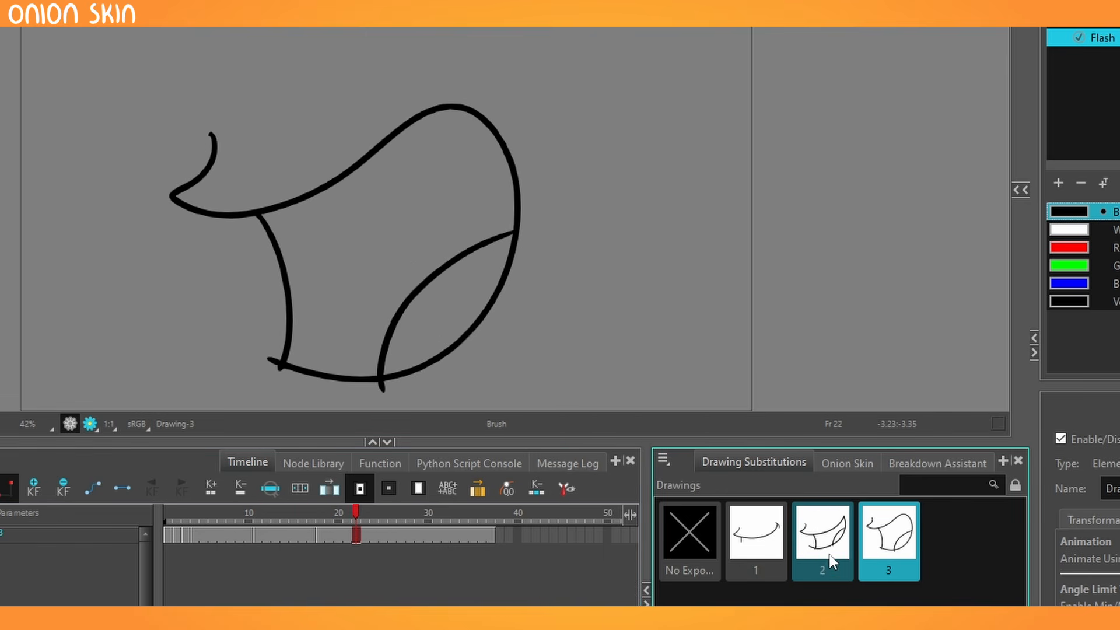
Step: Substitute drawing 2 at frame 24 and drawing 1 at frame 29, and scrub back through the mouth exposures
{"action": "key", "text": "period"}
{"action": "key", "text": "period"}
{"action": "left_click", "coordinate": [830, 555]}
{"action": "key", "text": "period"}
{"action": "key", "text": "period"}
{"action": "key", "text": "period"}
{"action": "key", "text": "period"}
{"action": "key", "text": "period"}
{"action": "left_click", "coordinate": [763, 551]}
{"action": "left_click_drag", "start_coordinate": [409, 515], "coordinate": [331, 524]}
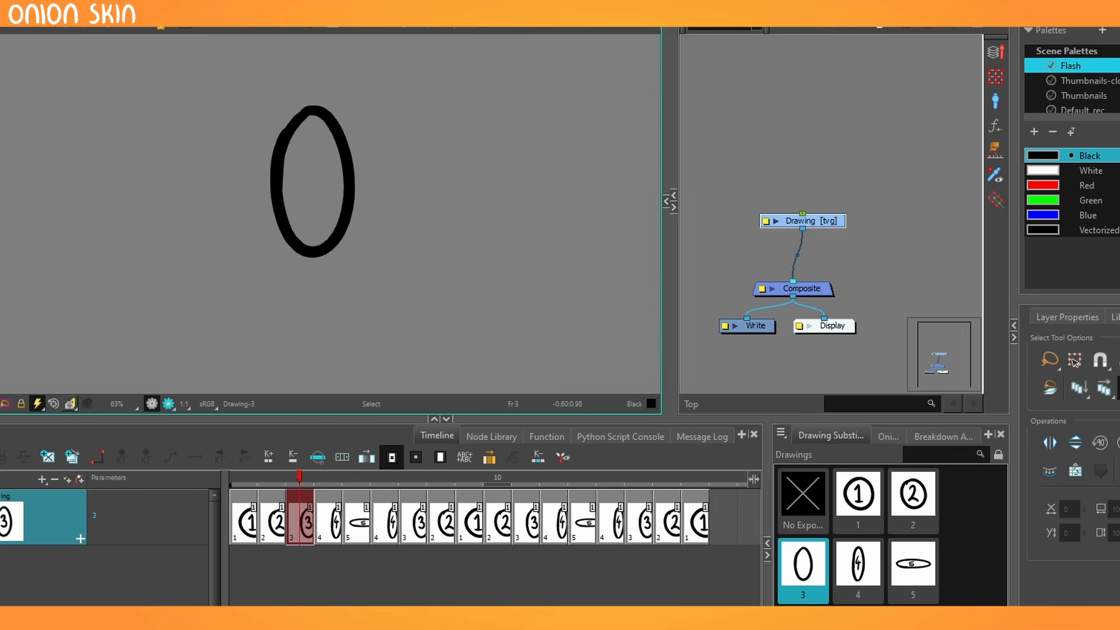
Step: Add freehand brush strokes inside and around the oval of drawing 3 at frame 3 of the bounce animation
{"action": "key", "text": "alt+b"}
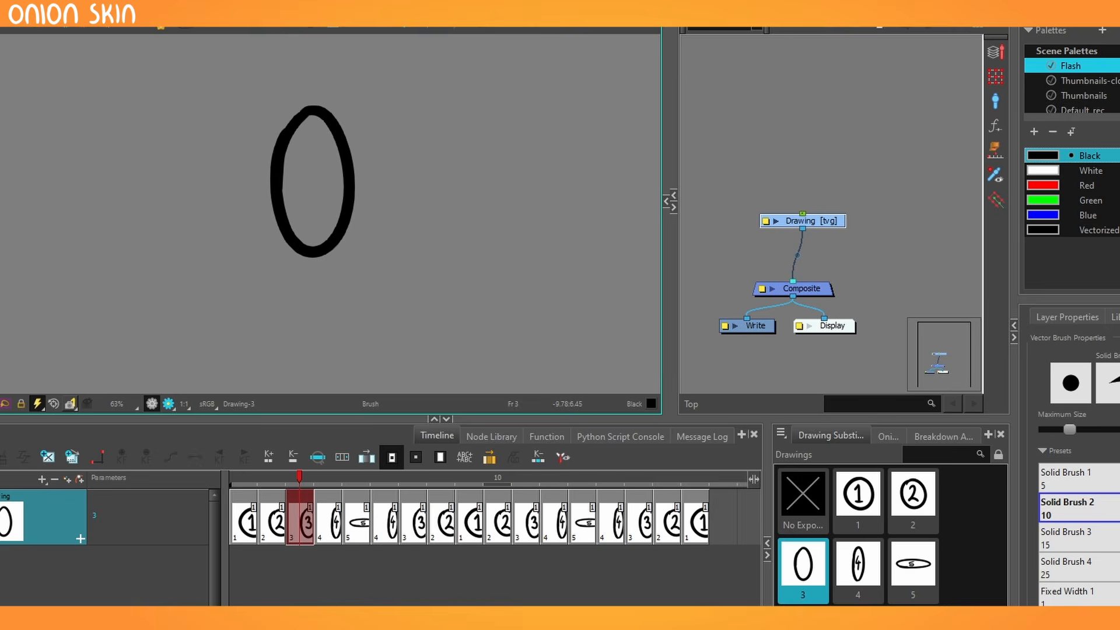
{"action": "mouse_move", "coordinate": [291, 163]}
{"action": "left_mouse_down"}
{"action": "mouse_move", "coordinate": [293, 173]}
{"action": "mouse_move", "coordinate": [322, 155]}
{"action": "mouse_move", "coordinate": [301, 214]}
{"action": "mouse_move", "coordinate": [306, 181]}
{"action": "left_mouse_up"}
{"action": "mouse_move", "coordinate": [257, 114]}
{"action": "left_mouse_down"}
{"action": "mouse_move", "coordinate": [271, 147]}
{"action": "mouse_move", "coordinate": [261, 123]}
{"action": "left_mouse_up"}
{"action": "left_click_drag", "start_coordinate": [242, 124], "coordinate": [256, 127]}
{"action": "mouse_move", "coordinate": [263, 127]}
{"action": "left_mouse_down"}
{"action": "mouse_move", "coordinate": [272, 149]}
{"action": "mouse_move", "coordinate": [273, 137]}
{"action": "left_mouse_up"}
{"action": "mouse_move", "coordinate": [358, 100]}
{"action": "left_mouse_down"}
{"action": "mouse_move", "coordinate": [345, 144]}
{"action": "mouse_move", "coordinate": [347, 127]}
{"action": "left_mouse_up"}
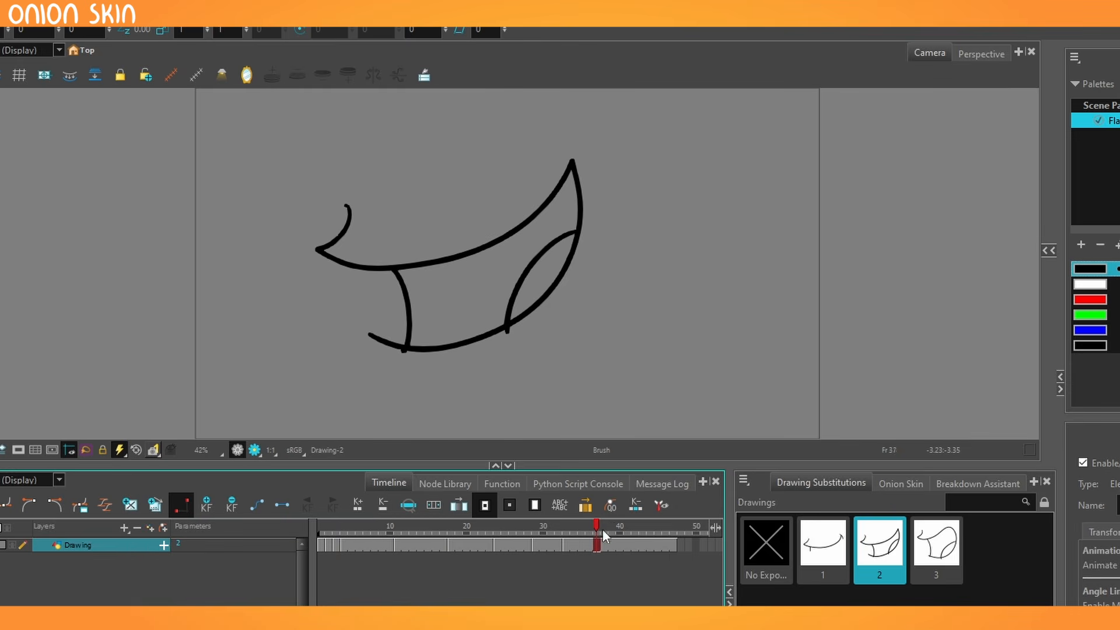
Step: Create a new drawing 4 at frame 38 of the Drawing layer holding a copy of the drawing 2 mouth
{"action": "left_click", "coordinate": [129, 505]}
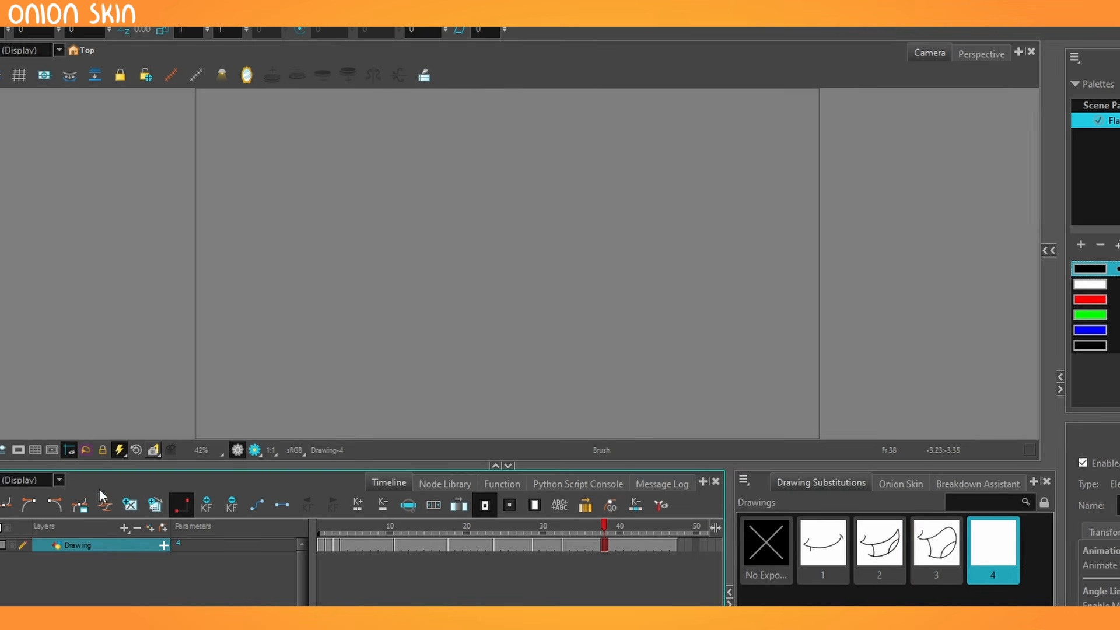
{"action": "left_click", "coordinate": [989, 539]}
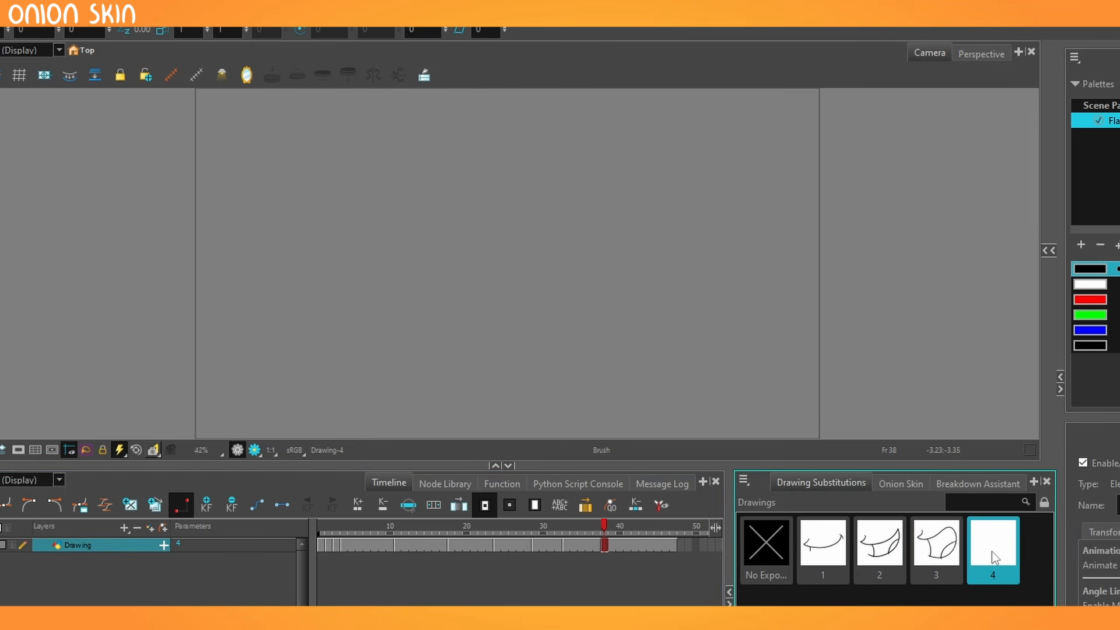
{"action": "mouse_move", "coordinate": [618, 223]}
{"action": "left_mouse_down"}
{"action": "mouse_move", "coordinate": [488, 196]}
{"action": "mouse_move", "coordinate": [176, 327]}
{"action": "left_mouse_up"}
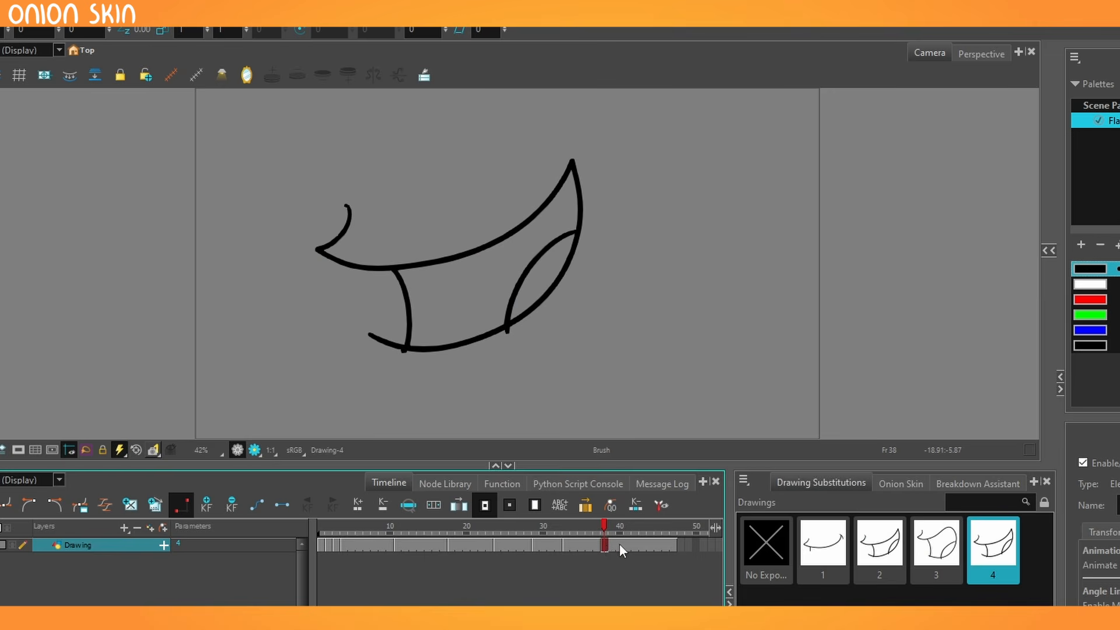
{"action": "mouse_move", "coordinate": [603, 531]}
{"action": "left_mouse_down"}
{"action": "mouse_move", "coordinate": [620, 527]}
{"action": "mouse_move", "coordinate": [594, 523]}
{"action": "mouse_move", "coordinate": [620, 528]}
{"action": "left_mouse_up"}
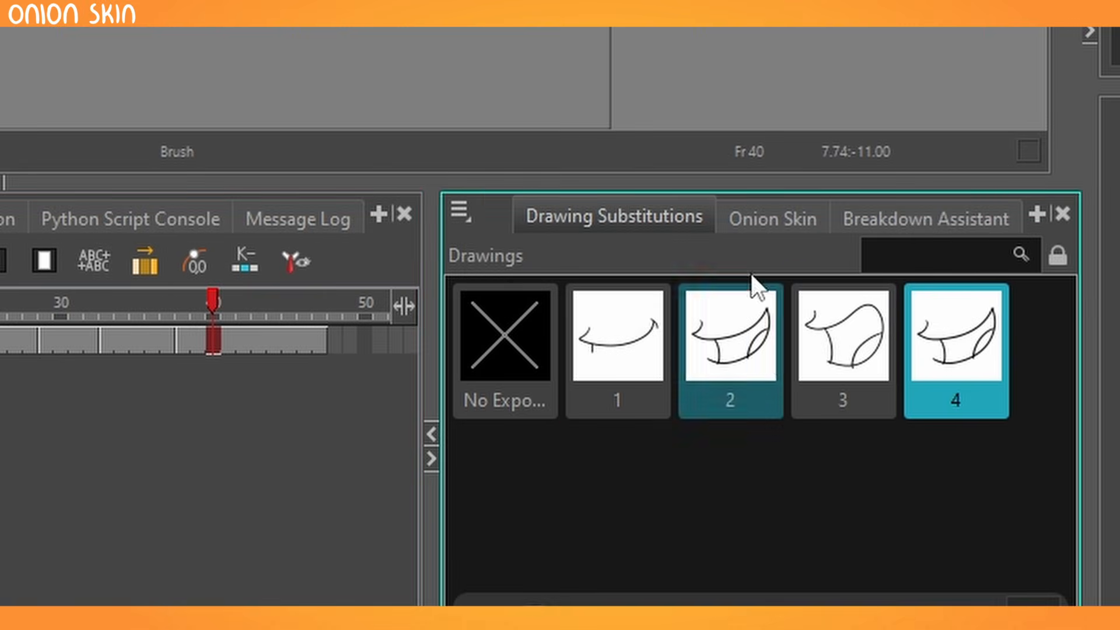
Step: Draw two round eyes with pupils above the mouth of drawing 4 at frame 38 and scrub back to compare earlier frames
{"action": "mouse_move", "coordinate": [154, 301]}
{"action": "left_mouse_down"}
{"action": "mouse_move", "coordinate": [229, 324]}
{"action": "mouse_move", "coordinate": [163, 340]}
{"action": "mouse_move", "coordinate": [193, 327]}
{"action": "left_mouse_up"}
{"action": "left_click_drag", "start_coordinate": [331, 111], "coordinate": [334, 119]}
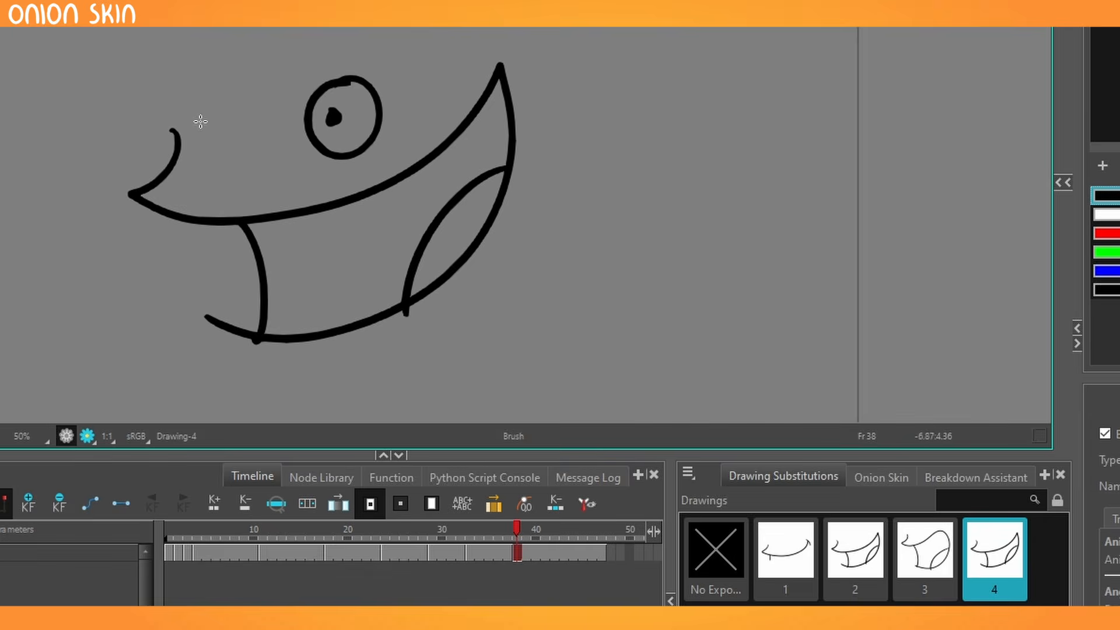
{"action": "mouse_move", "coordinate": [227, 105]}
{"action": "left_mouse_down"}
{"action": "mouse_move", "coordinate": [219, 150]}
{"action": "mouse_move", "coordinate": [230, 89]}
{"action": "left_mouse_up"}
{"action": "left_click_drag", "start_coordinate": [248, 118], "coordinate": [252, 125]}
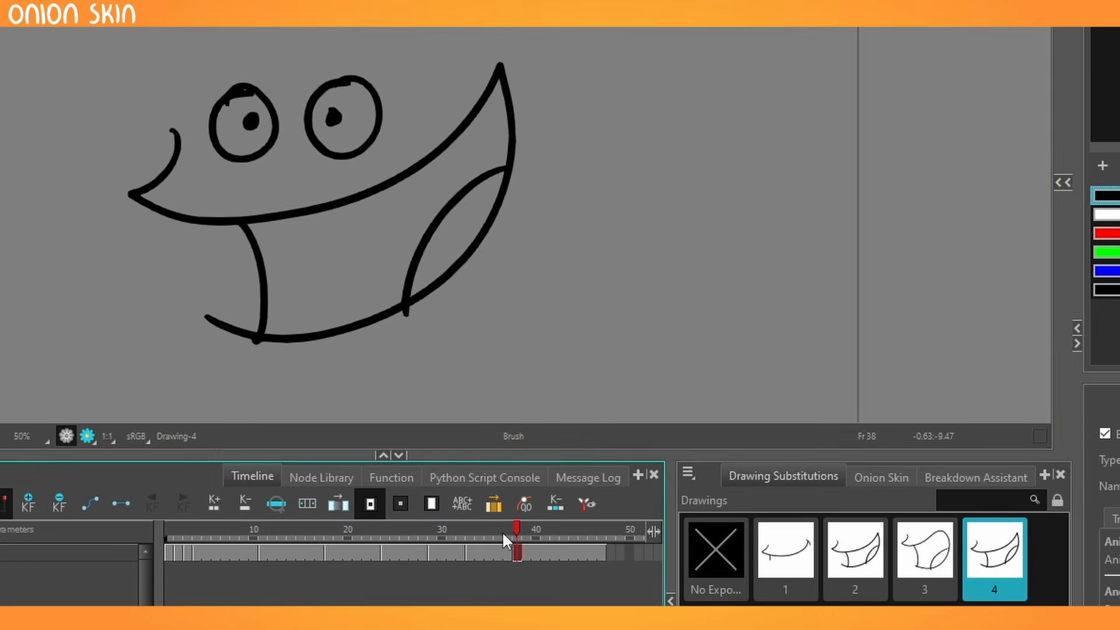
{"action": "left_click", "coordinate": [416, 545]}
{"action": "left_click_drag", "start_coordinate": [505, 552], "coordinate": [483, 552]}
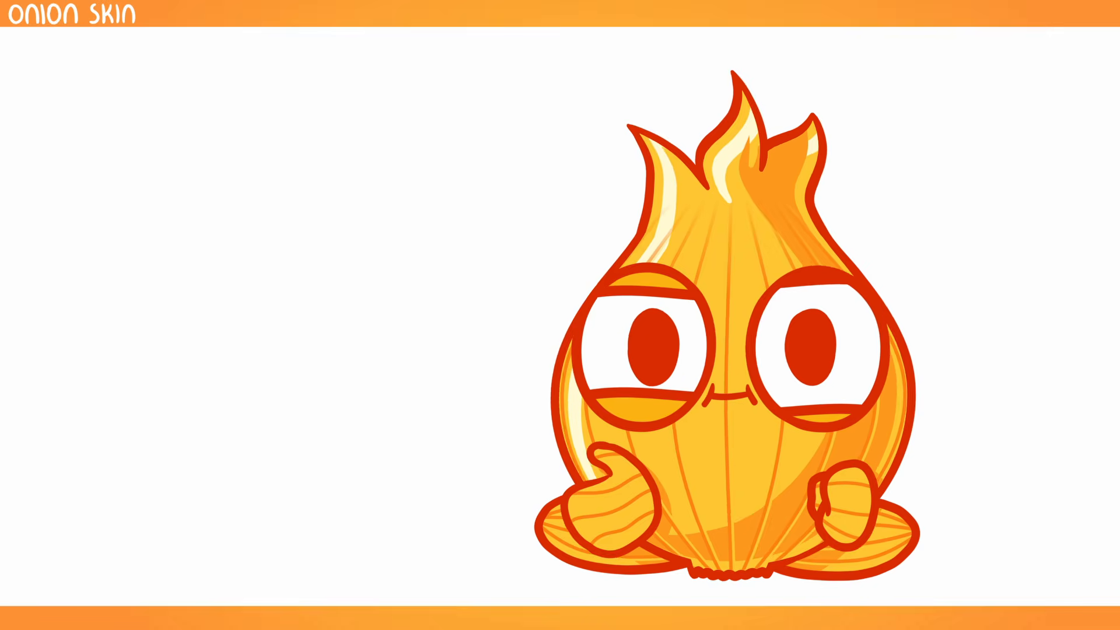
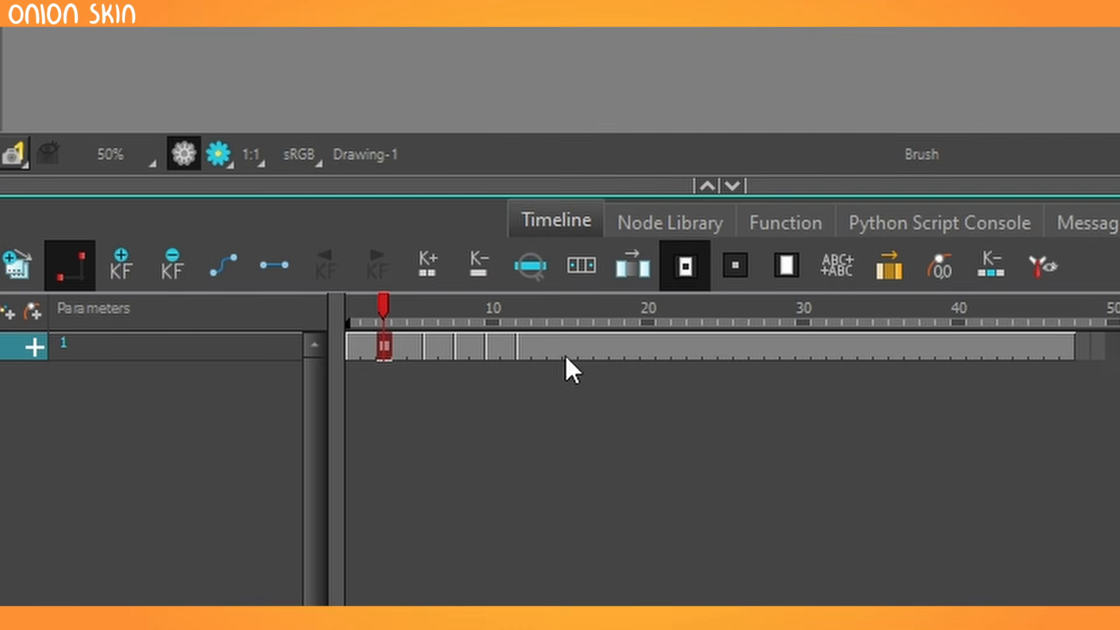
Step: Set motion keyframes at frames 3 and 14 of the Drawing layer and enlarge the camera view
{"action": "left_click", "coordinate": [383, 463]}
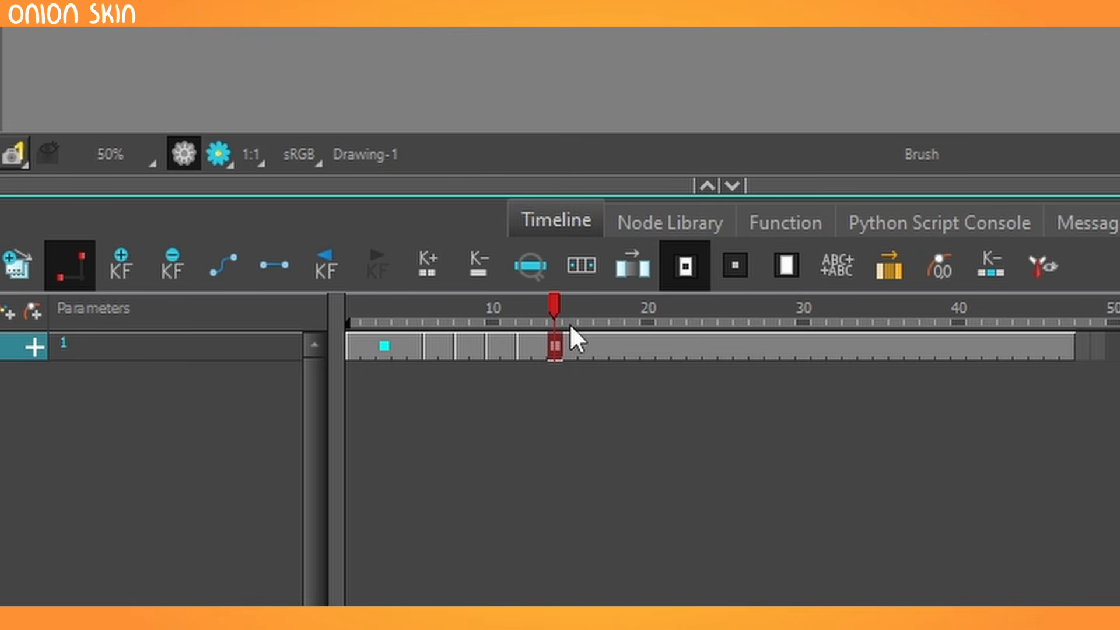
{"action": "key", "text": "ctrl+k"}
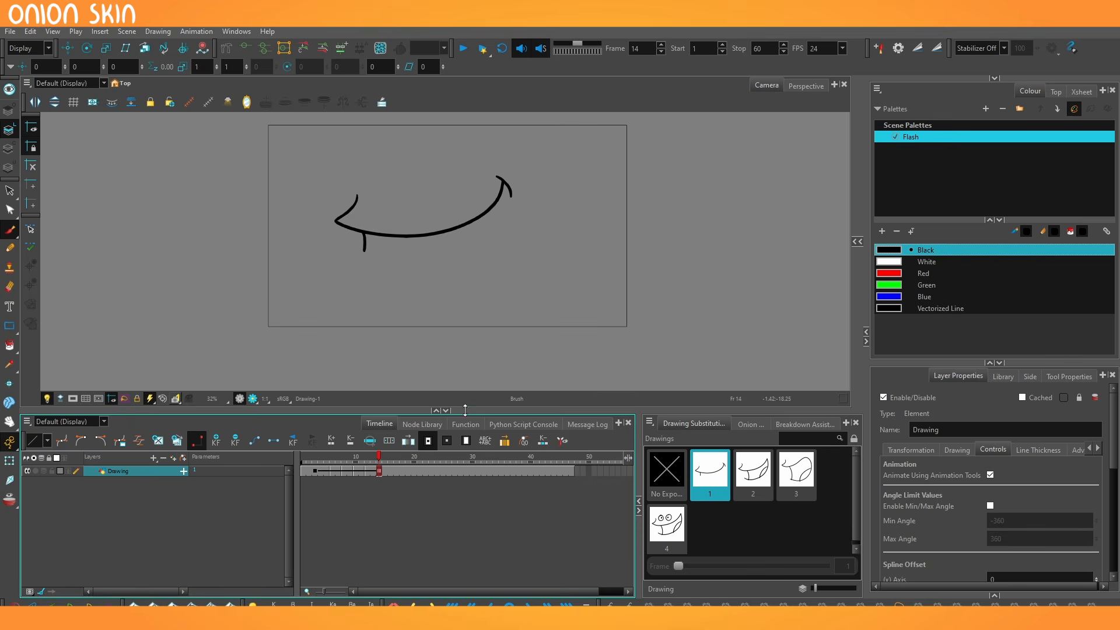
{"action": "left_click_drag", "start_coordinate": [465, 411], "coordinate": [462, 465]}
Step: Try moving the mouth artwork of drawing 1 with the Select tool at frame 14 and undo the move
{"action": "scroll", "coordinate": [455, 303], "scroll_direction": "up", "scroll_amount": 2}
{"action": "key", "text": "alt+s"}
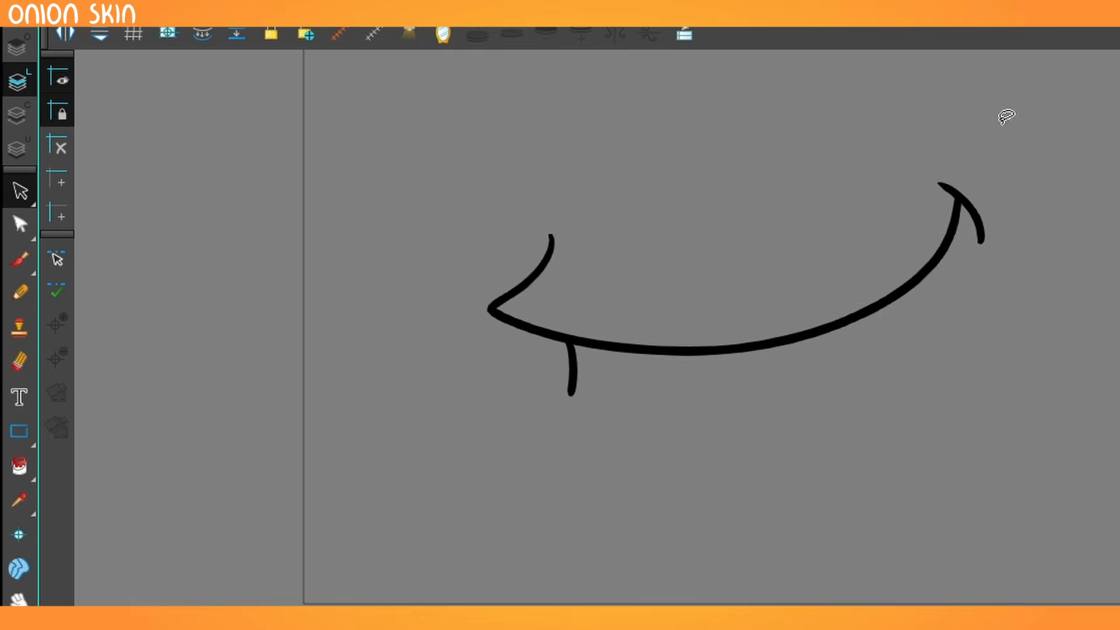
{"action": "left_click_drag", "start_coordinate": [846, 315], "coordinate": [944, 370]}
{"action": "key", "text": "ctrl+z"}
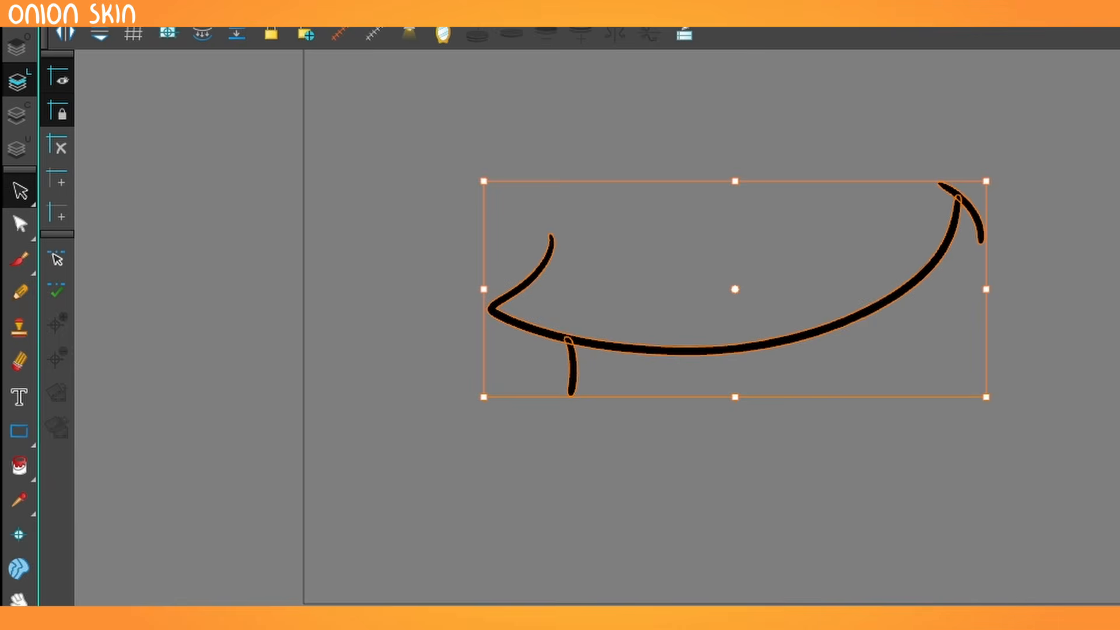
Step: Move the mouth layer past the right side of the camera frame and tilt it diagonally with the Transform tool at frame 14
{"action": "left_click", "coordinate": [10, 460]}
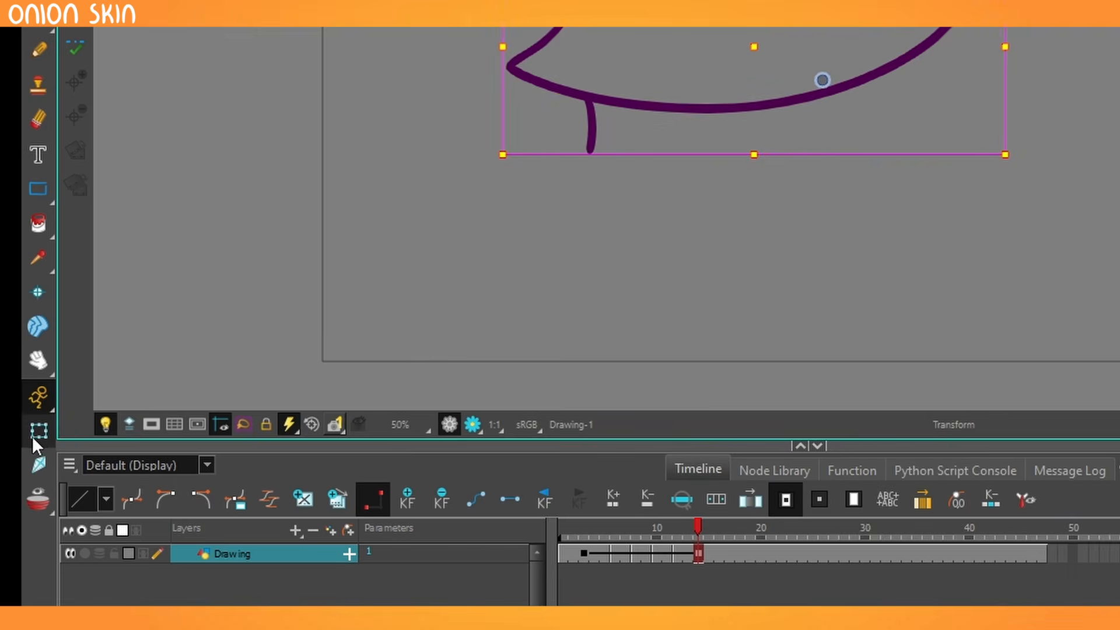
{"action": "key", "text": "2"}
{"action": "mouse_move", "coordinate": [458, 240]}
{"action": "left_mouse_down"}
{"action": "mouse_move", "coordinate": [982, 395]}
{"action": "mouse_move", "coordinate": [969, 269]}
{"action": "left_mouse_up"}
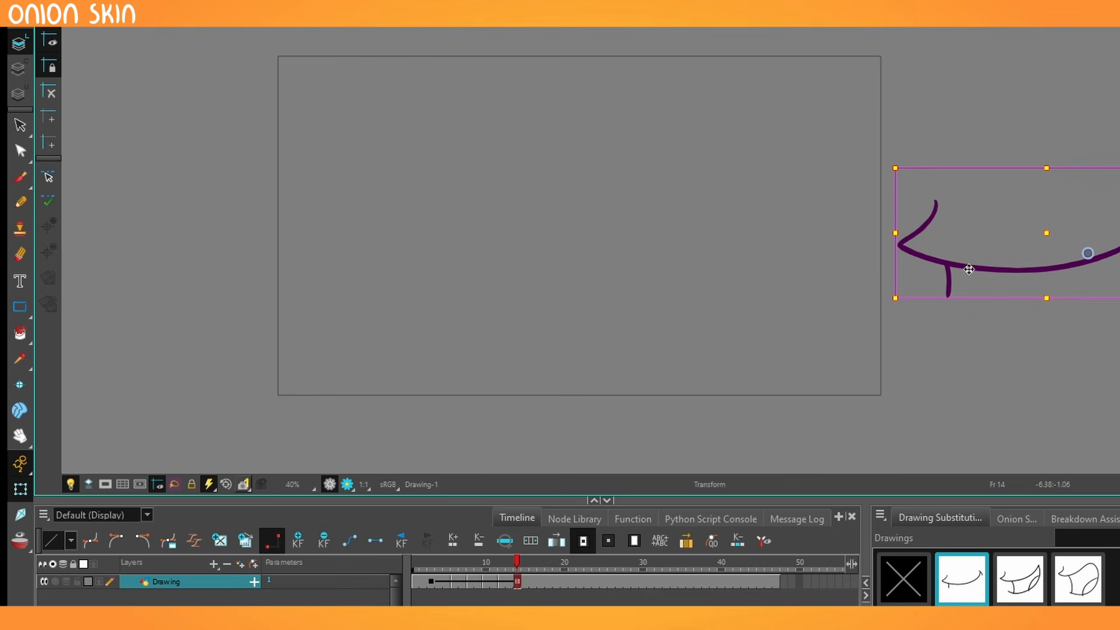
{"action": "left_click_drag", "start_coordinate": [875, 300], "coordinate": [982, 449]}
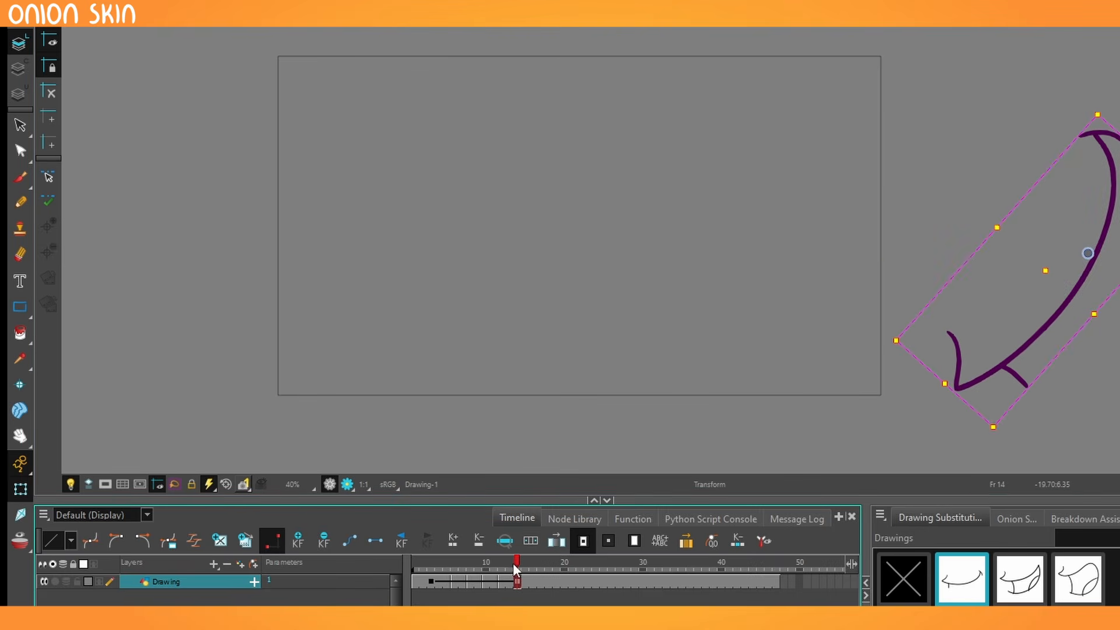
Step: Scrub between frames 3 and 14 to check the mouth layer's keyframed motion
{"action": "mouse_move", "coordinate": [513, 569]}
{"action": "left_mouse_down"}
{"action": "mouse_move", "coordinate": [412, 569]}
{"action": "mouse_move", "coordinate": [547, 573]}
{"action": "mouse_move", "coordinate": [430, 576]}
{"action": "left_mouse_up"}
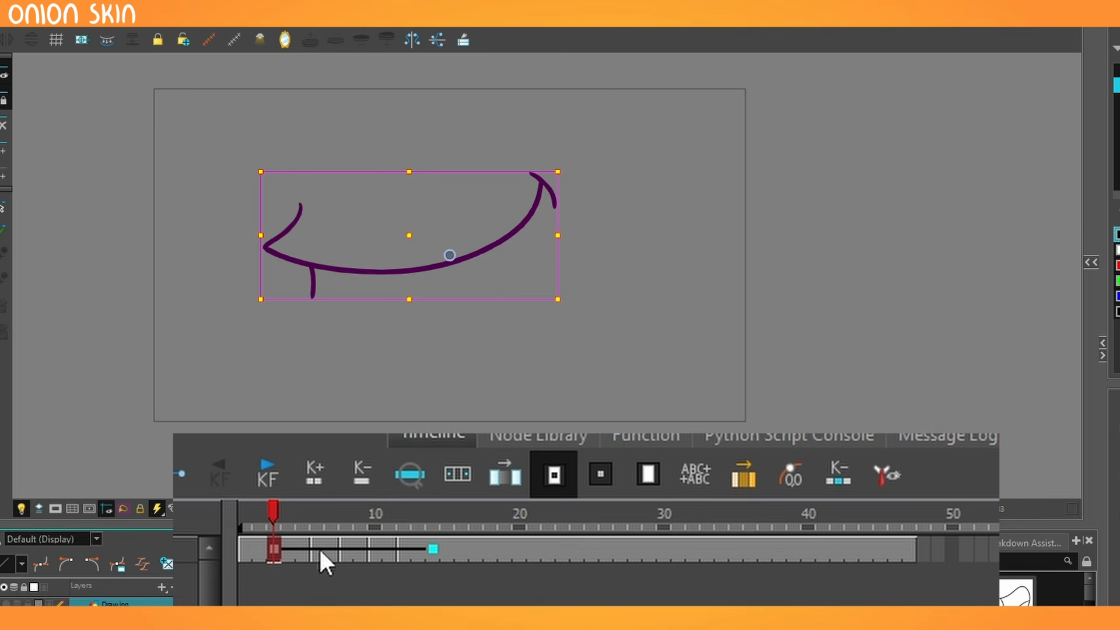
{"action": "mouse_move", "coordinate": [274, 508]}
{"action": "left_mouse_down"}
{"action": "mouse_move", "coordinate": [419, 554]}
{"action": "mouse_move", "coordinate": [274, 551]}
{"action": "left_mouse_up"}
{"action": "mouse_move", "coordinate": [274, 507]}
{"action": "left_mouse_down"}
{"action": "mouse_move", "coordinate": [418, 554]}
{"action": "mouse_move", "coordinate": [274, 551]}
{"action": "left_mouse_up"}
{"action": "mouse_move", "coordinate": [275, 509]}
{"action": "left_mouse_down"}
{"action": "mouse_move", "coordinate": [418, 554]}
{"action": "mouse_move", "coordinate": [313, 561]}
{"action": "left_mouse_up"}
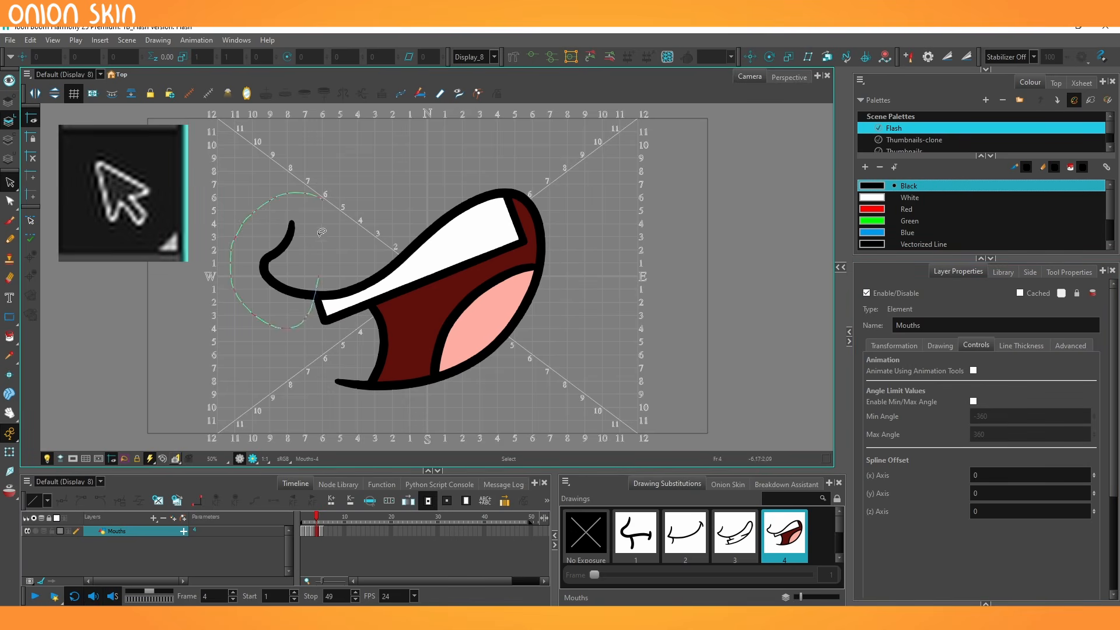
Step: Select the open mouth artwork of drawing 4 on the Mouths layer with the Select tool, then move, squash and tilt it
{"action": "left_click", "coordinate": [289, 260]}
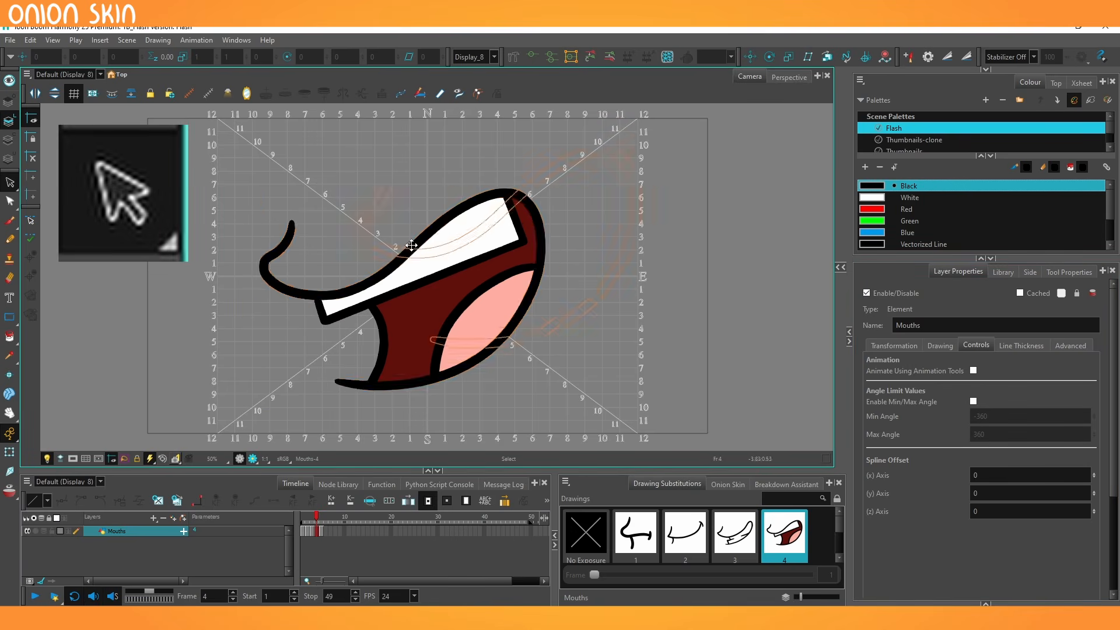
{"action": "mouse_move", "coordinate": [294, 290]}
{"action": "left_mouse_down"}
{"action": "mouse_move", "coordinate": [524, 239]}
{"action": "mouse_move", "coordinate": [515, 265]}
{"action": "left_mouse_up"}
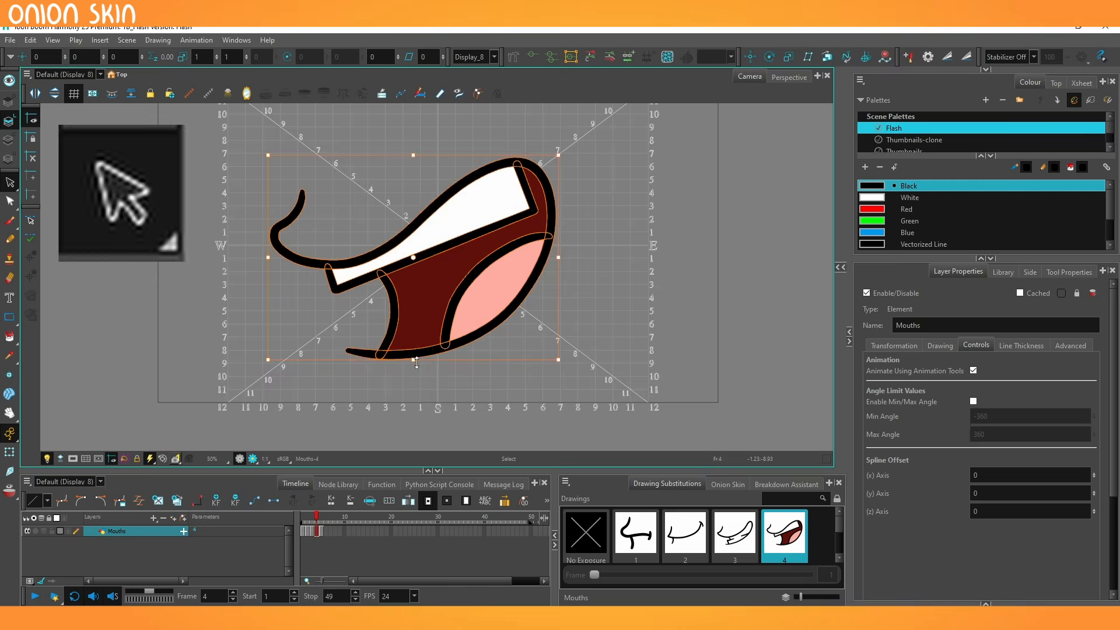
{"action": "left_click_drag", "start_coordinate": [413, 187], "coordinate": [412, 238]}
{"action": "left_click_drag", "start_coordinate": [556, 280], "coordinate": [654, 261]}
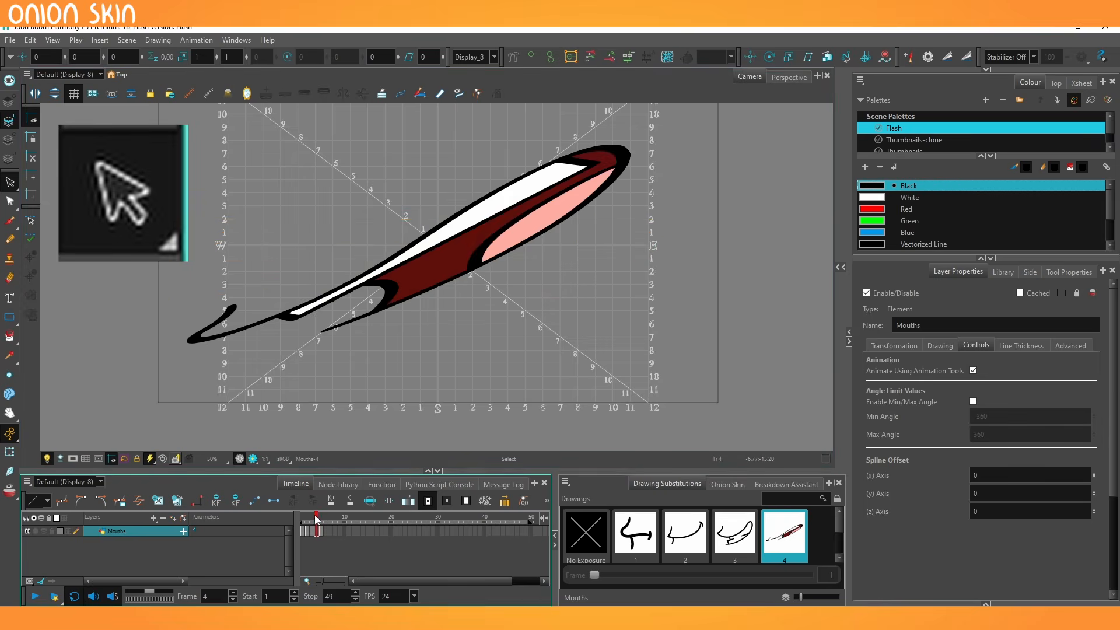
{"action": "mouse_move", "coordinate": [317, 519]}
{"action": "left_mouse_down"}
{"action": "mouse_move", "coordinate": [302, 519]}
{"action": "mouse_move", "coordinate": [319, 520]}
{"action": "left_mouse_up"}
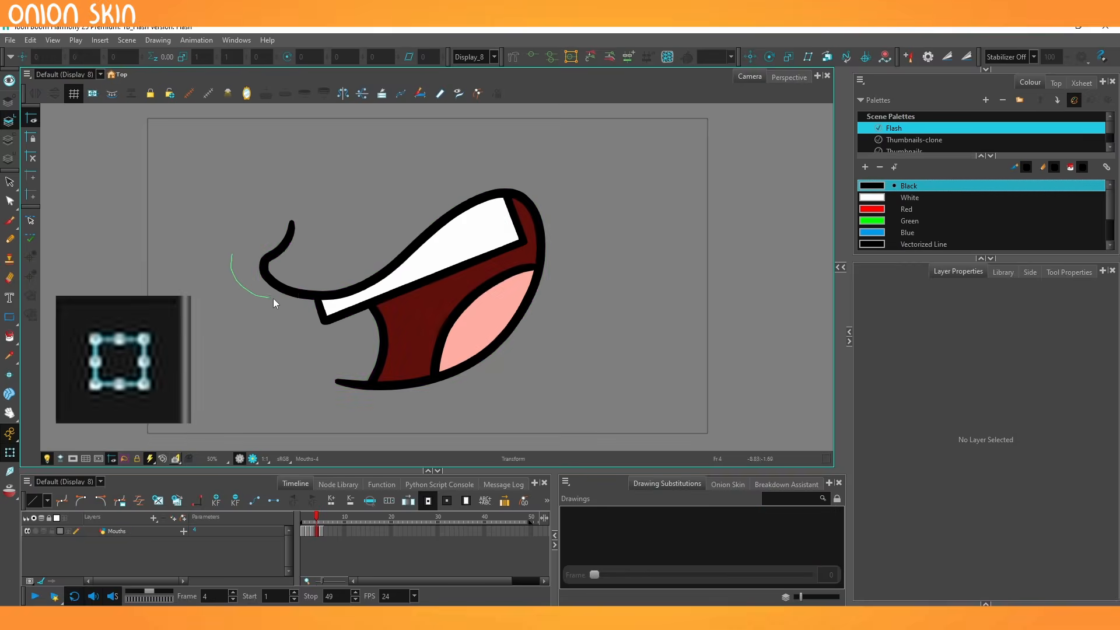
Step: Transform the Mouths layer at frame 4: try a move, squash it to 0.38 vertically, stretch it to 2.06 horizontally and rotate it about 36 degrees
{"action": "left_click", "coordinate": [284, 292]}
{"action": "left_click_drag", "start_coordinate": [286, 293], "coordinate": [524, 344]}
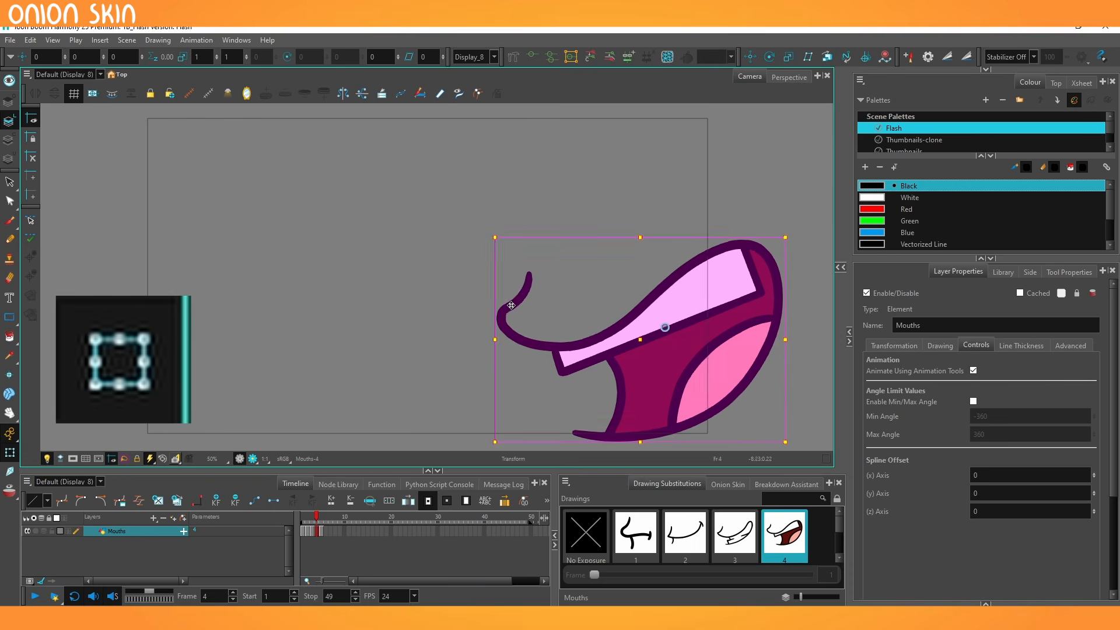
{"action": "left_click_drag", "start_coordinate": [402, 391], "coordinate": [402, 319]}
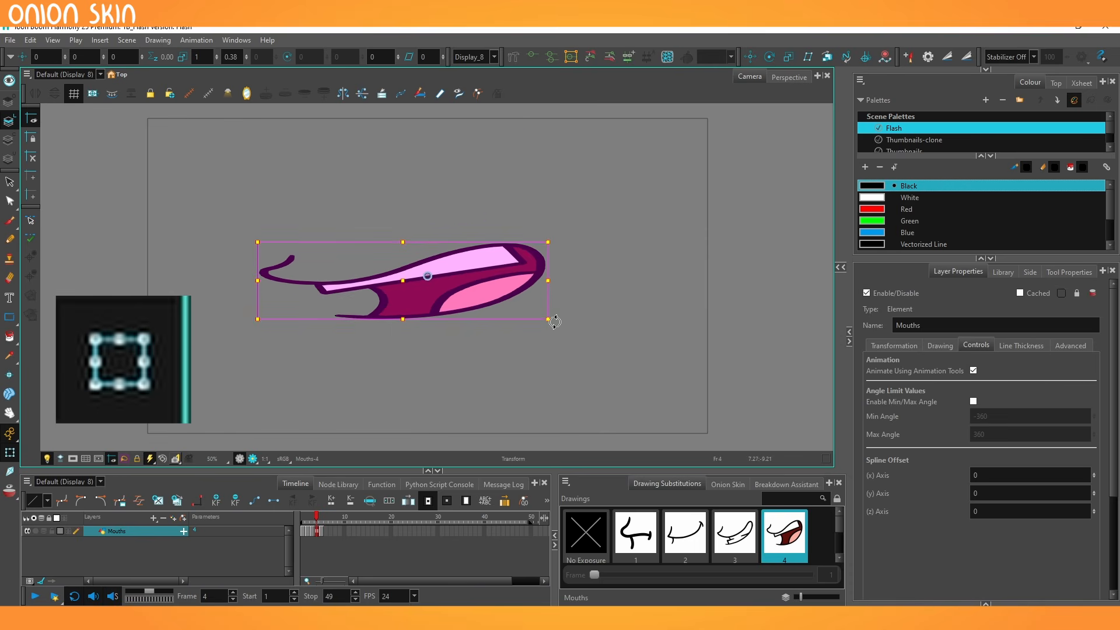
{"action": "left_click_drag", "start_coordinate": [555, 322], "coordinate": [225, 299]}
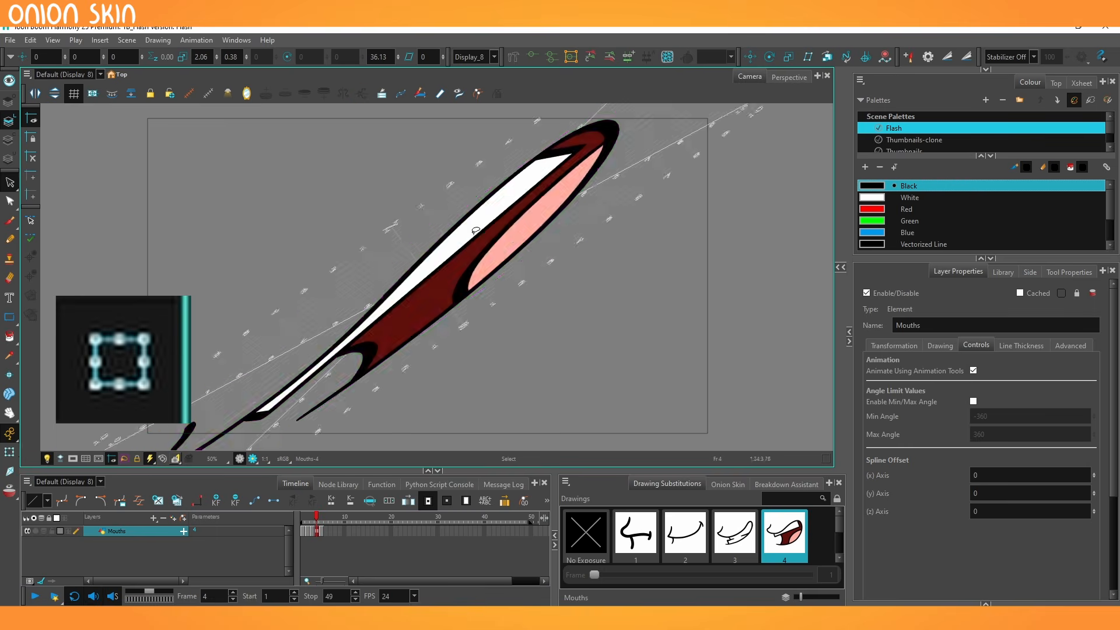
{"action": "left_click", "coordinate": [312, 522]}
{"action": "mouse_move", "coordinate": [313, 522]}
{"action": "left_mouse_down"}
{"action": "mouse_move", "coordinate": [297, 532]}
{"action": "mouse_move", "coordinate": [312, 531]}
{"action": "left_mouse_up"}
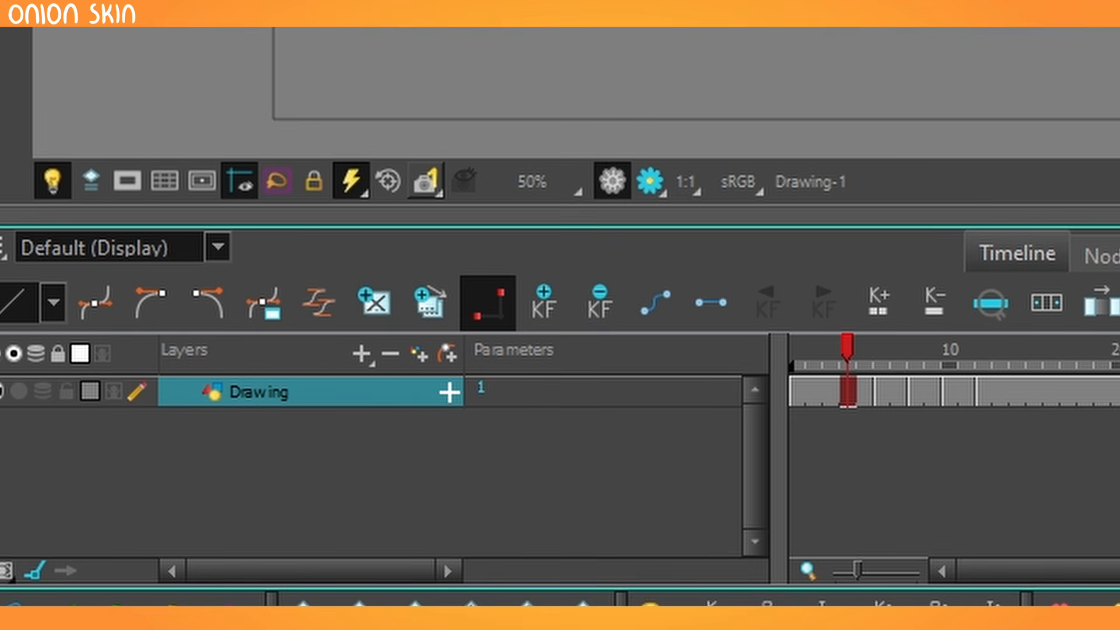
Step: Disable Animate Using Animation Tools in the Drawing layer's properties and close the dialog
{"action": "double_click", "coordinate": [364, 390]}
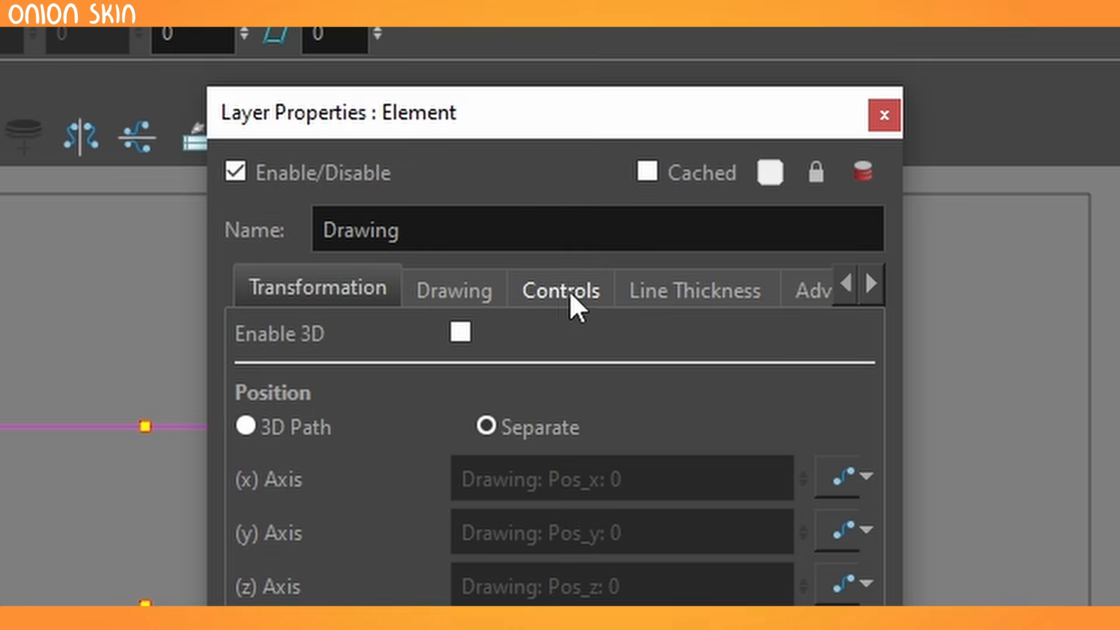
{"action": "left_click", "coordinate": [504, 154]}
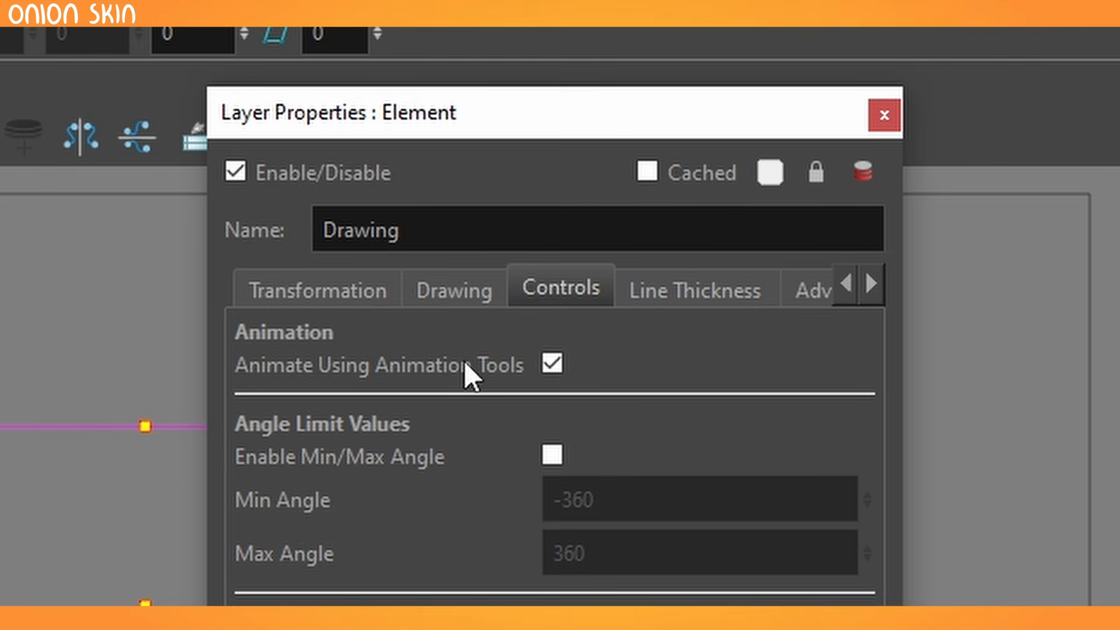
{"action": "left_click", "coordinate": [548, 363]}
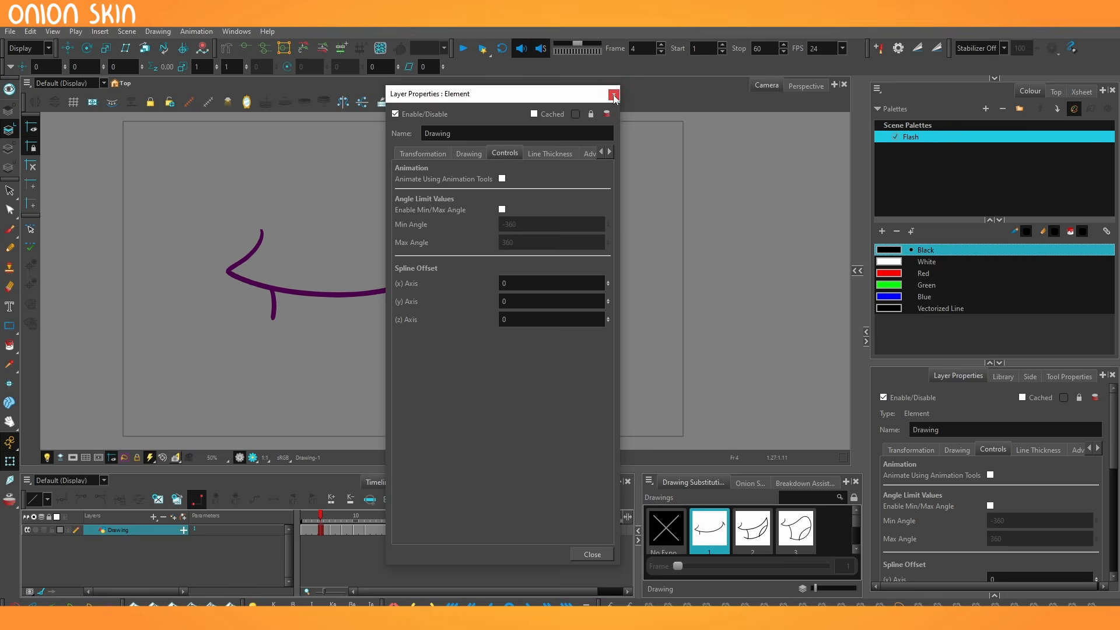
{"action": "left_click", "coordinate": [613, 94]}
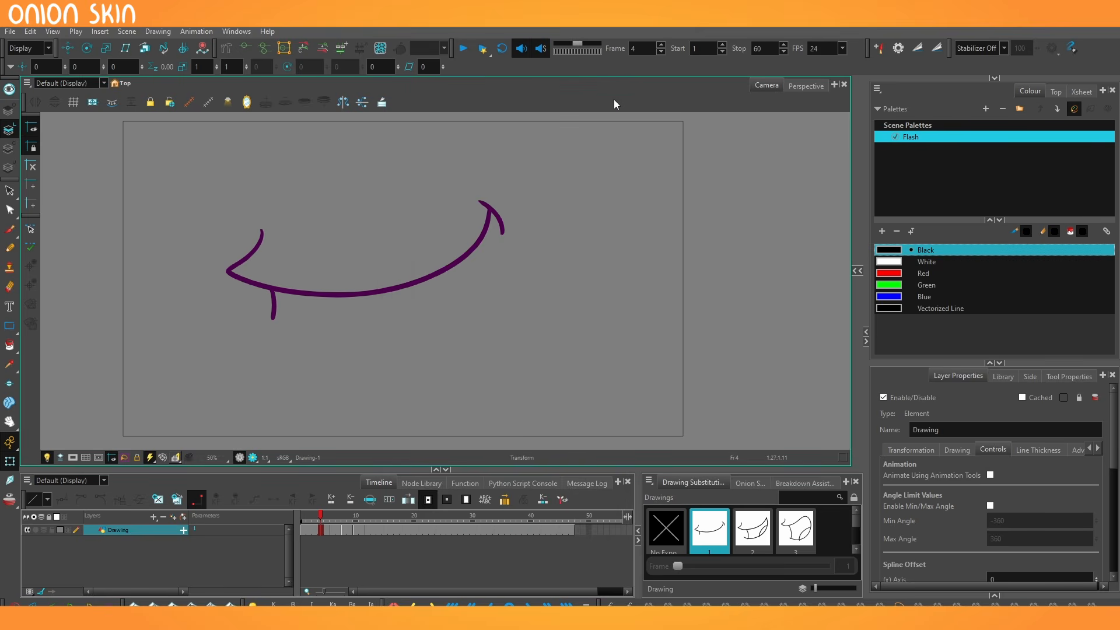
Step: Add a parent peg to the Drawing layer and select that peg
{"action": "left_click", "coordinate": [194, 566]}
{"action": "left_click", "coordinate": [157, 531]}
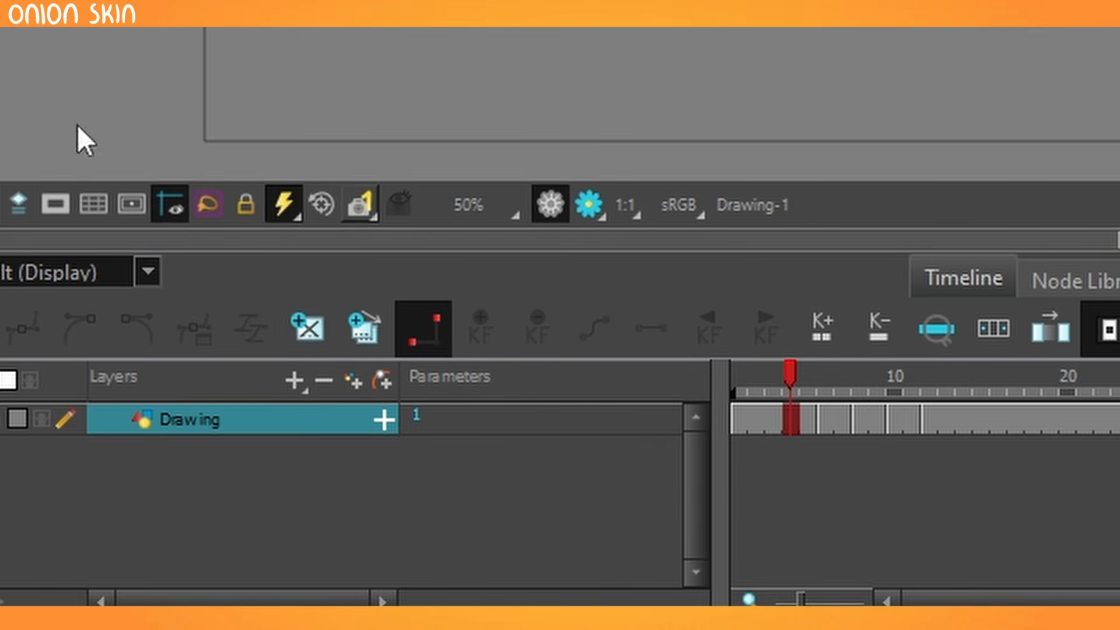
{"action": "left_click", "coordinate": [530, 327]}
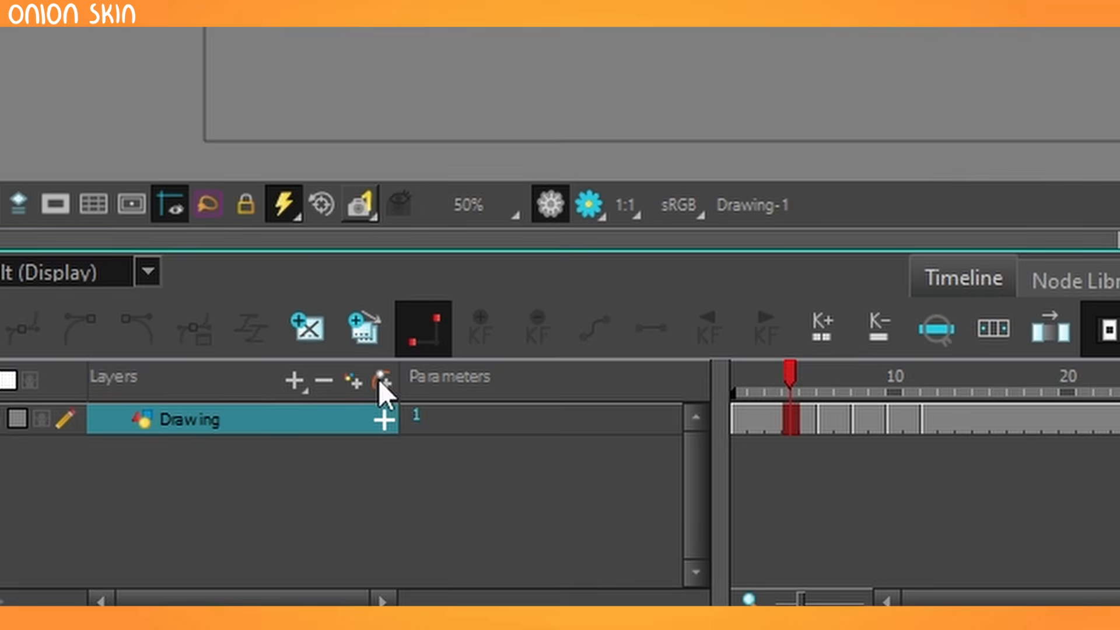
{"action": "left_click", "coordinate": [562, 346]}
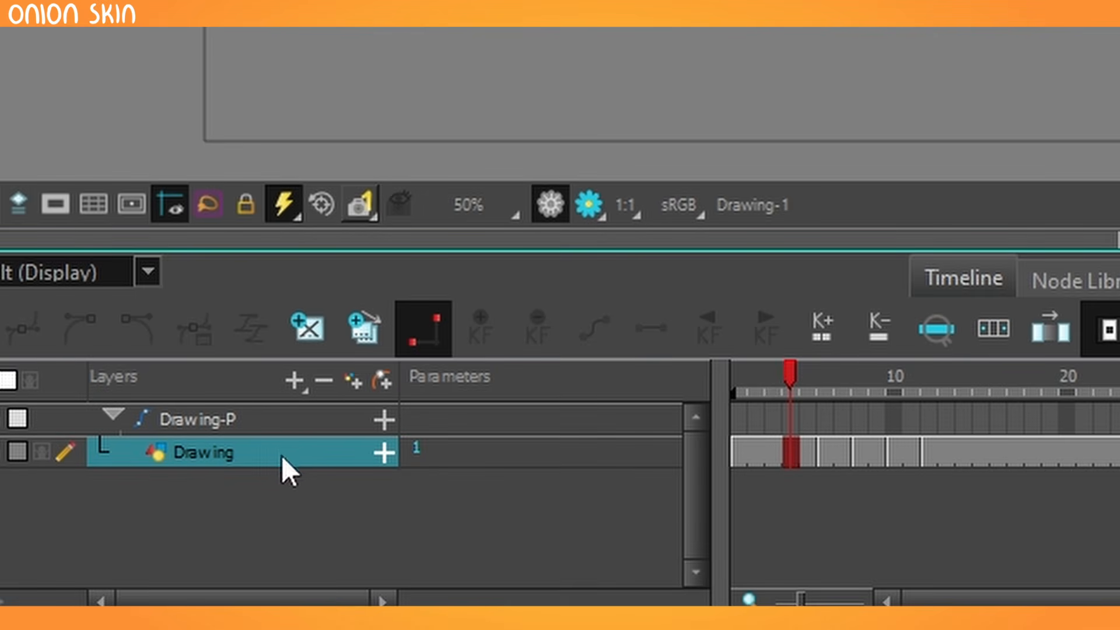
{"action": "left_click", "coordinate": [282, 419]}
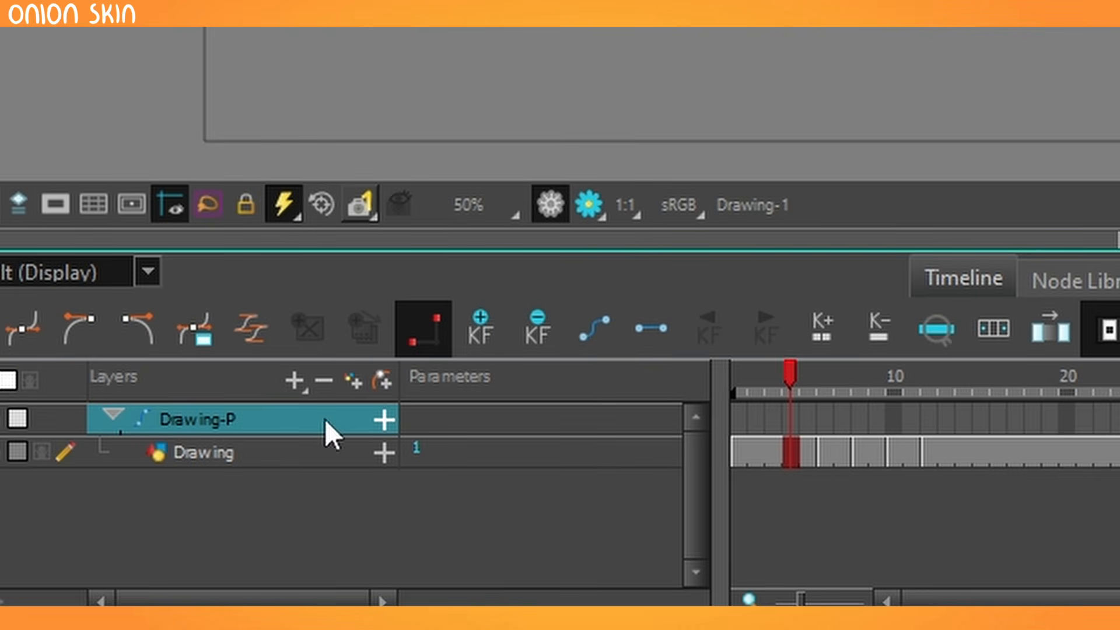
Step: Go through frames on the Drawing layer to review its drawing exposures
{"action": "left_click", "coordinate": [741, 416]}
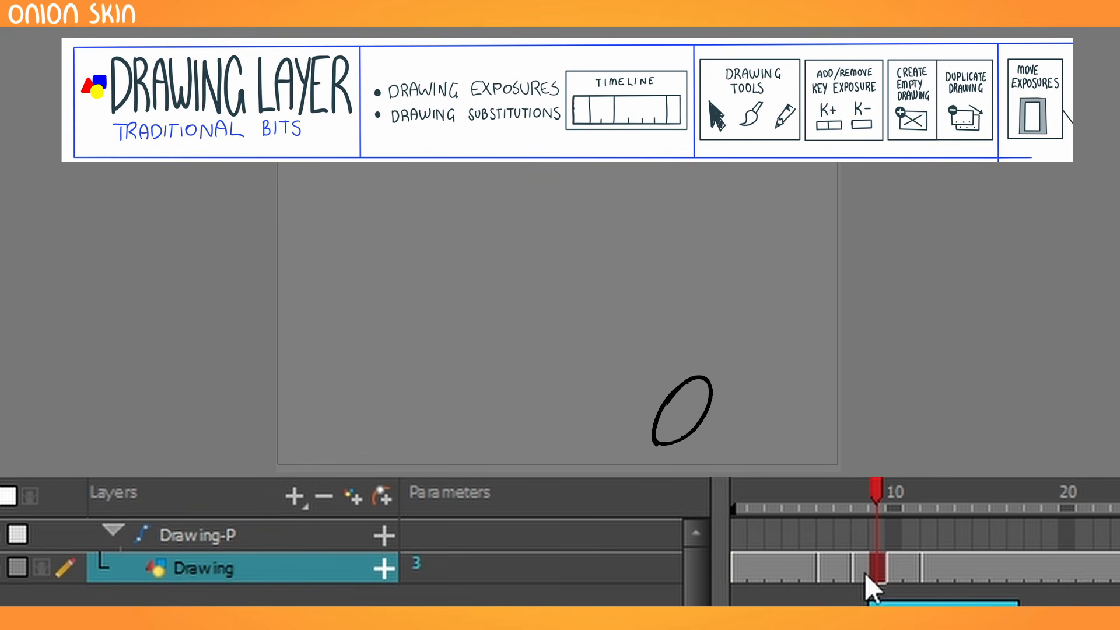
{"action": "left_click", "coordinate": [889, 532]}
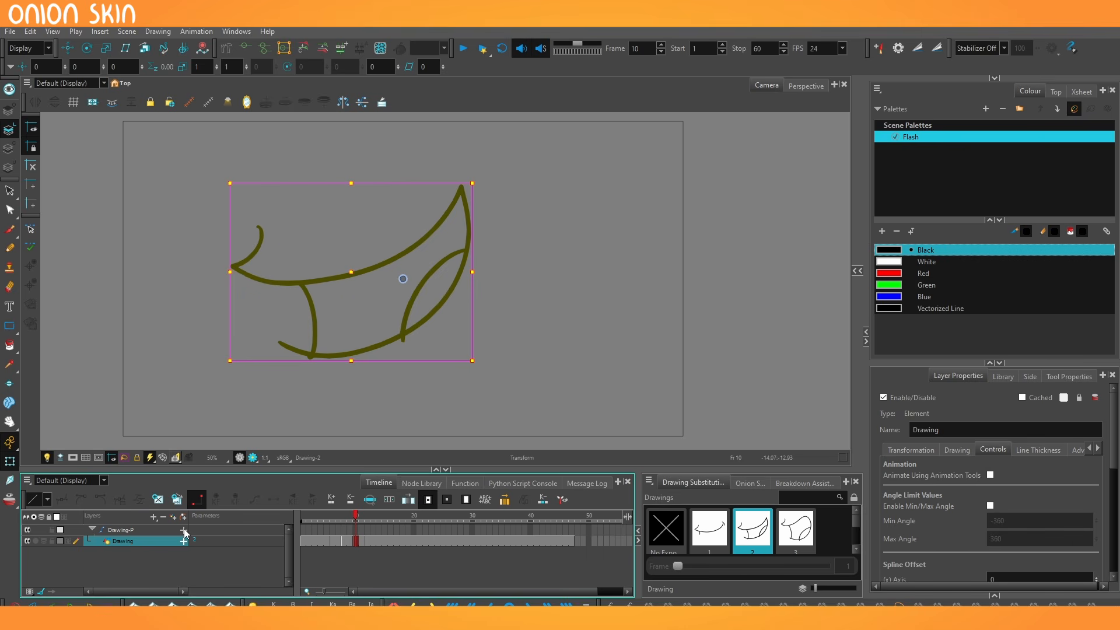
{"action": "left_click", "coordinate": [321, 516]}
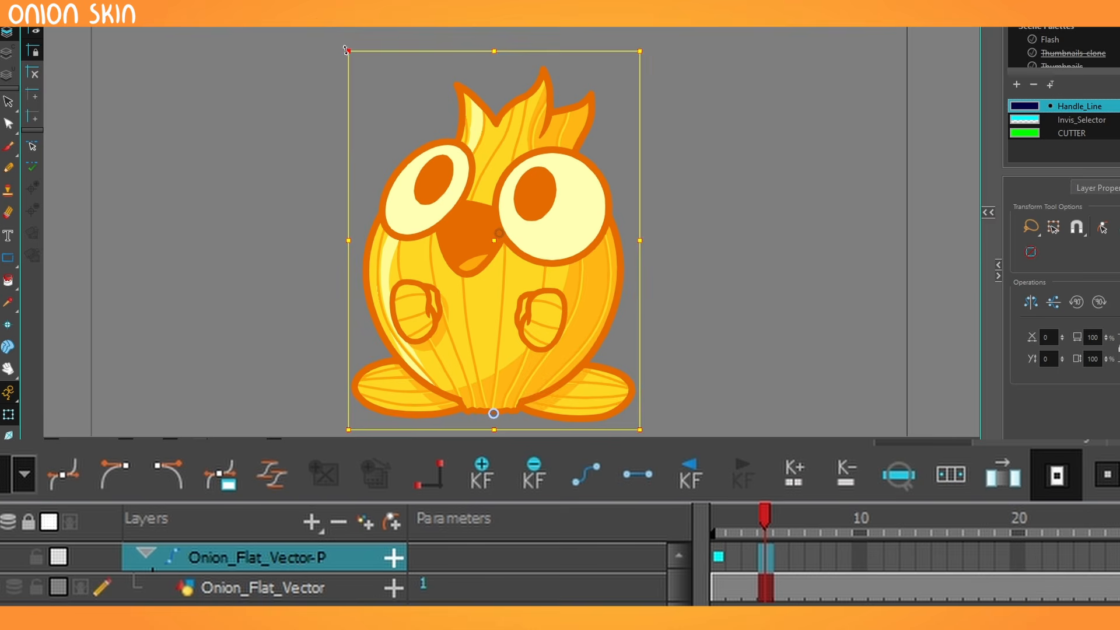
Step: Keyframe the onion's stretch on the Onion_Flat_Vector-P peg at frames 4 and 6, and scrub from frame 1 to check the motion
{"action": "left_click_drag", "start_coordinate": [348, 51], "coordinate": [356, 6]}
{"action": "key", "text": "period"}
{"action": "key", "text": "period"}
{"action": "left_click", "coordinate": [716, 557]}
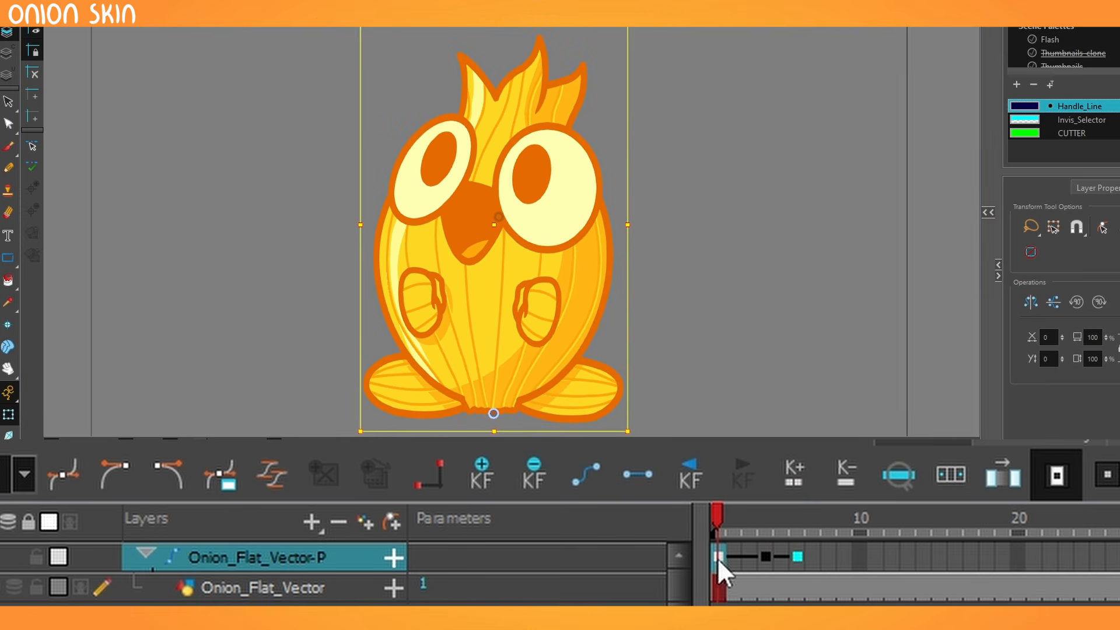
{"action": "left_click_drag", "start_coordinate": [717, 517], "coordinate": [890, 536]}
Step: Select the keyframes on the Onion_Flat_Vector-P peg through frame 11 and convert them from motion to stop-motion keyframes
{"action": "left_click_drag", "start_coordinate": [728, 556], "coordinate": [884, 557]}
{"action": "left_click", "coordinate": [630, 479]}
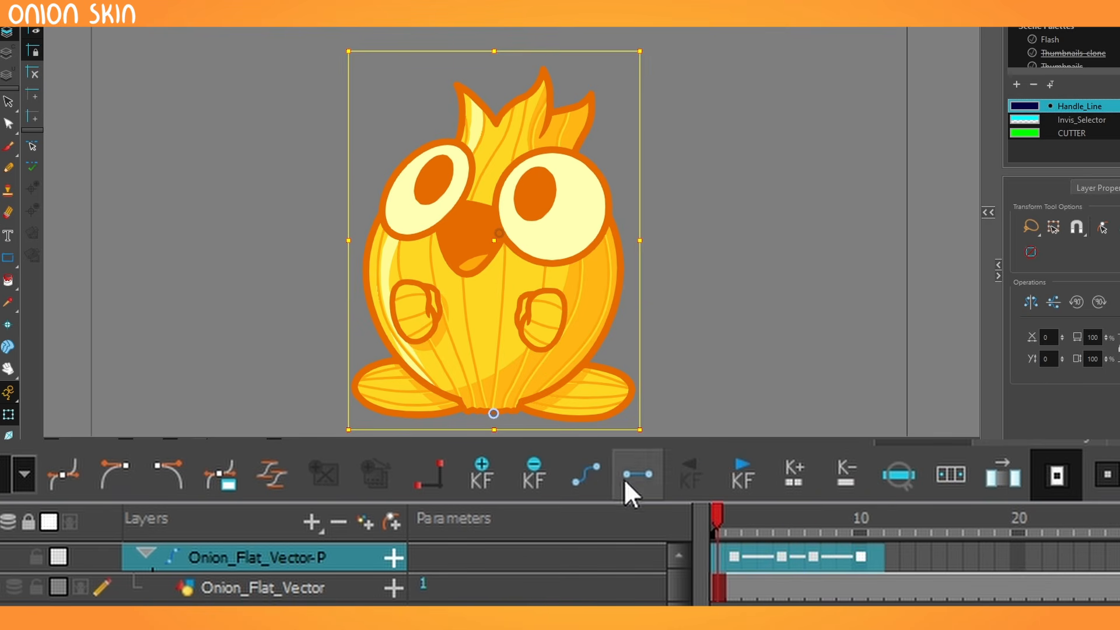
{"action": "left_click", "coordinate": [638, 485]}
{"action": "left_click", "coordinate": [603, 486]}
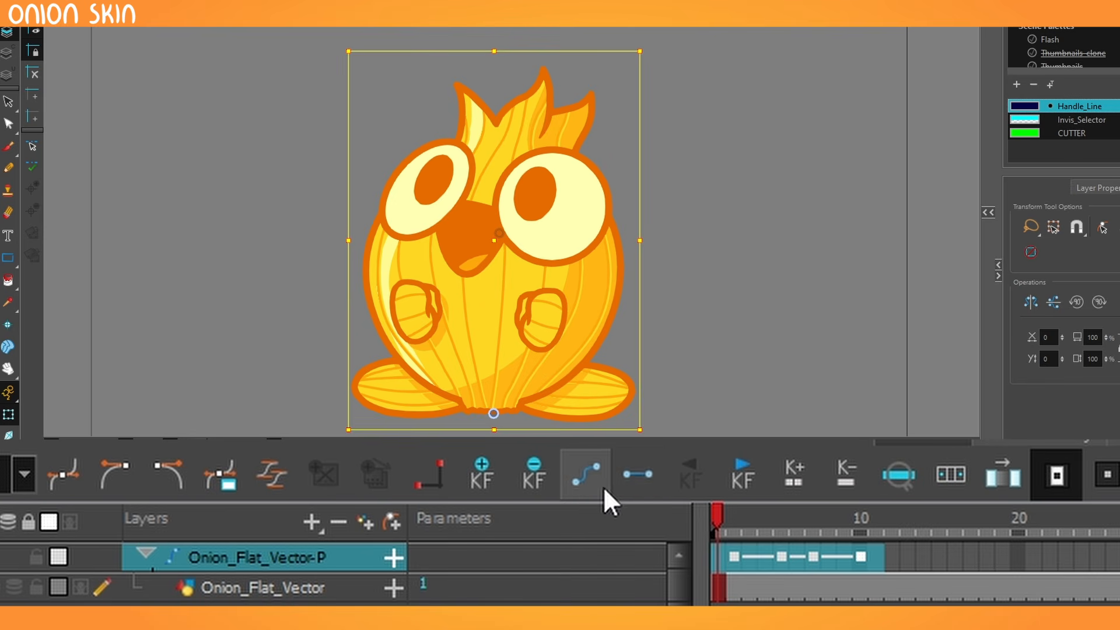
{"action": "left_click", "coordinate": [624, 481]}
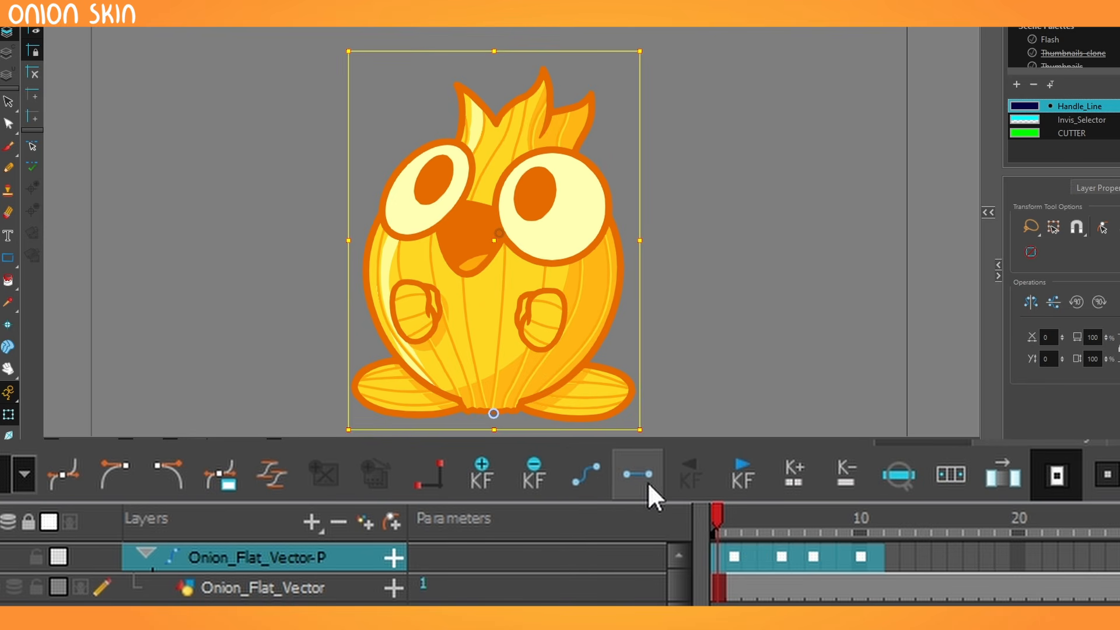
Step: Scrub through the first eleven frames of the Onion_Flat_Vector-P peg to check the stop-motion keyframes
{"action": "left_click", "coordinate": [741, 556]}
{"action": "left_click_drag", "start_coordinate": [722, 524], "coordinate": [891, 535]}
{"action": "left_click", "coordinate": [730, 555]}
{"action": "left_click_drag", "start_coordinate": [730, 556], "coordinate": [831, 559]}
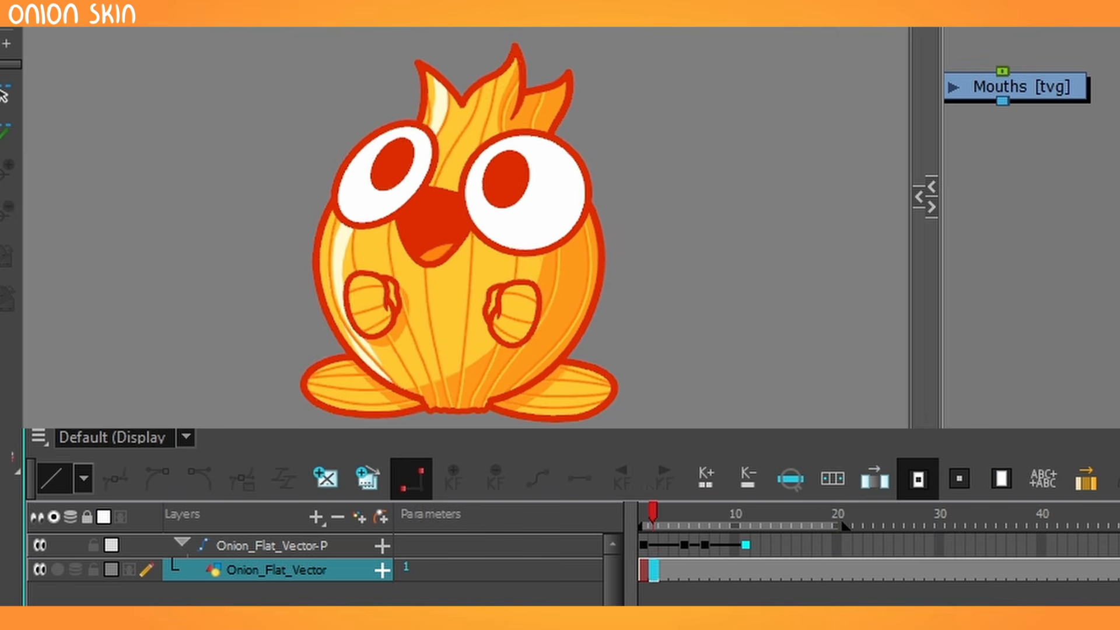
Step: Open Set Ease for Multiple Parameters on the onion peg's first keyframe and shape the curve to right time ratio 55.8 and value ratio -0.29
{"action": "left_click", "coordinate": [274, 545]}
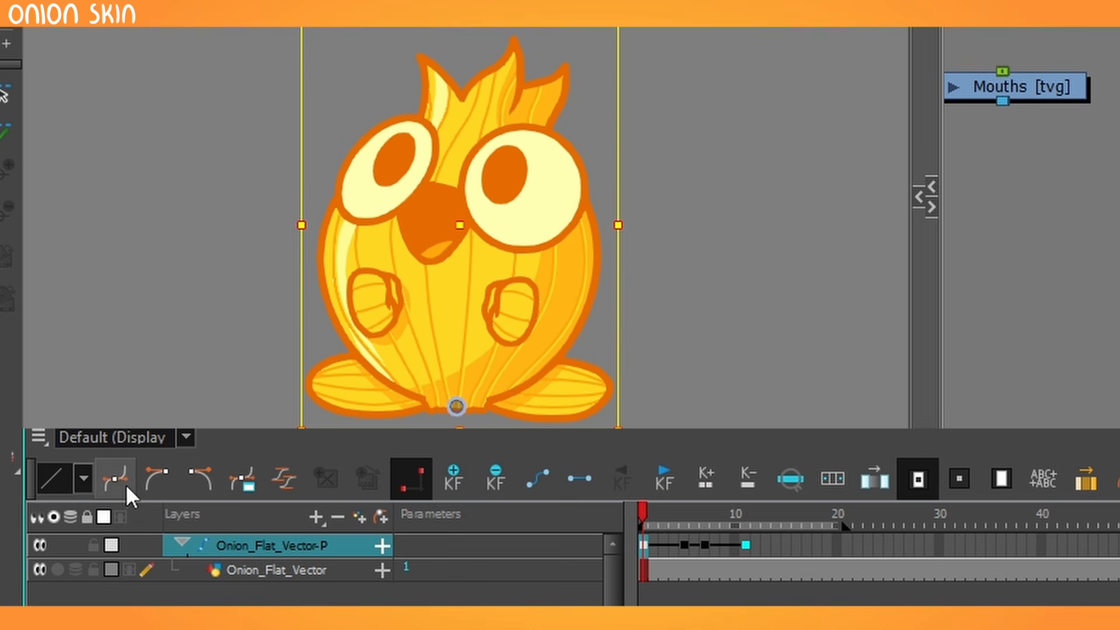
{"action": "left_click", "coordinate": [68, 483]}
{"action": "left_click", "coordinate": [282, 477]}
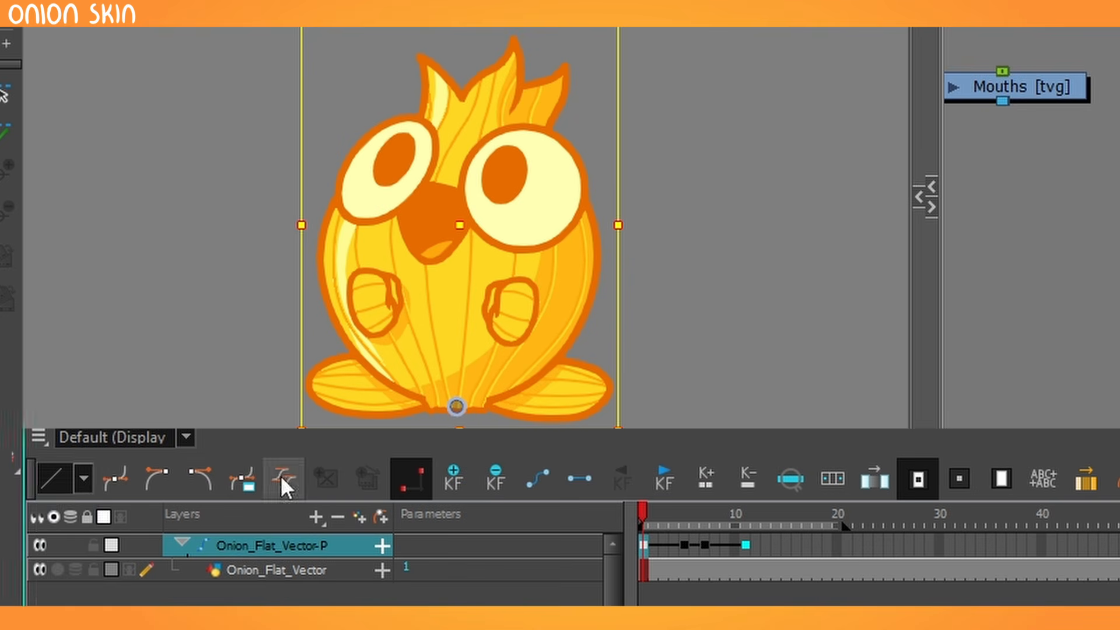
{"action": "left_click", "coordinate": [281, 477]}
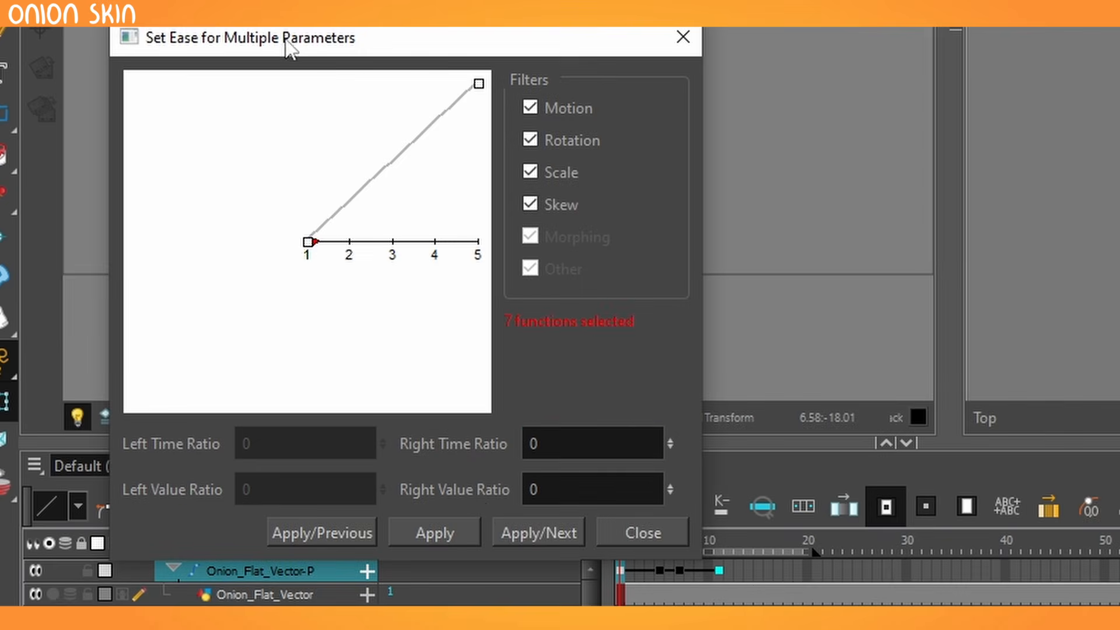
{"action": "type", "text": "50"}
{"action": "left_click", "coordinate": [495, 531]}
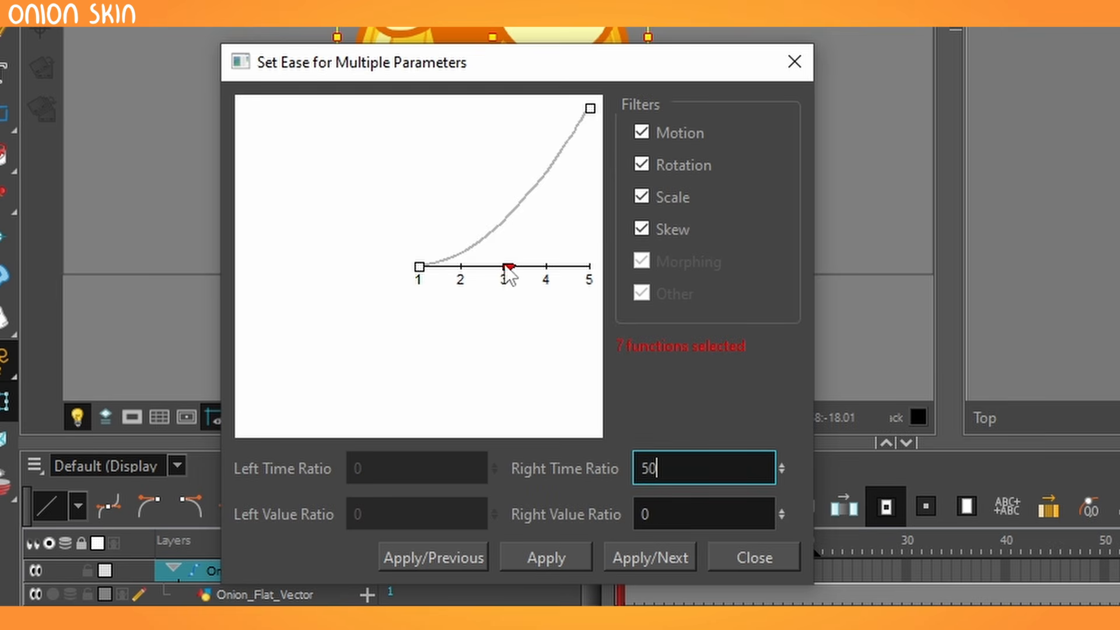
{"action": "left_click_drag", "start_coordinate": [504, 268], "coordinate": [515, 300]}
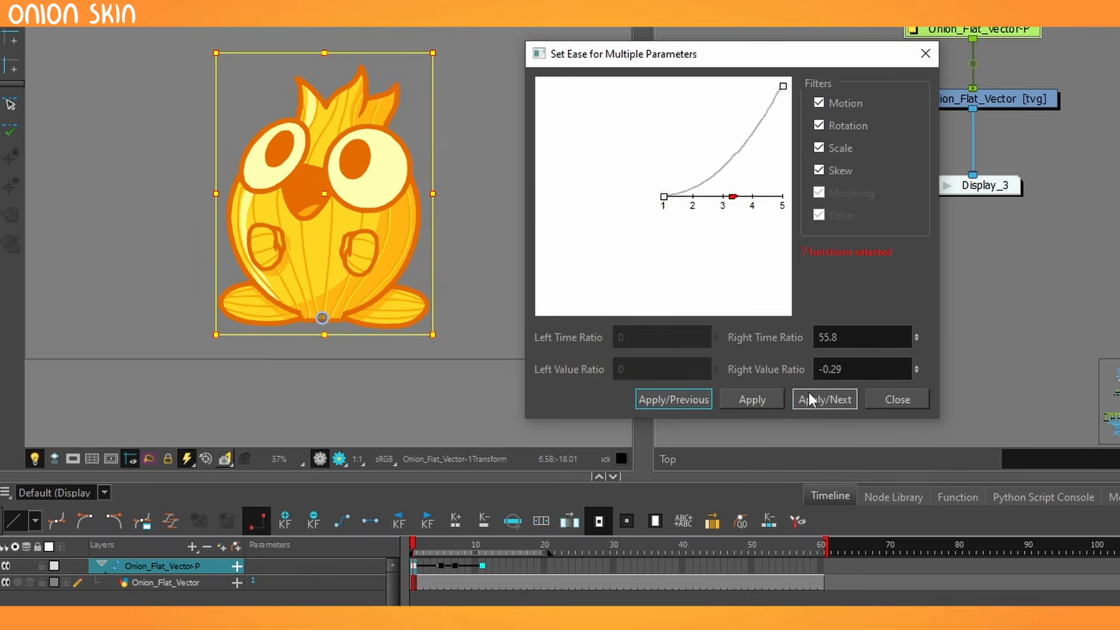
Step: Apply the ease, step through the onion peg's keyframes at frames 5 and 7 and back to frame 1, and close the ease dialog
{"action": "left_click", "coordinate": [825, 399]}
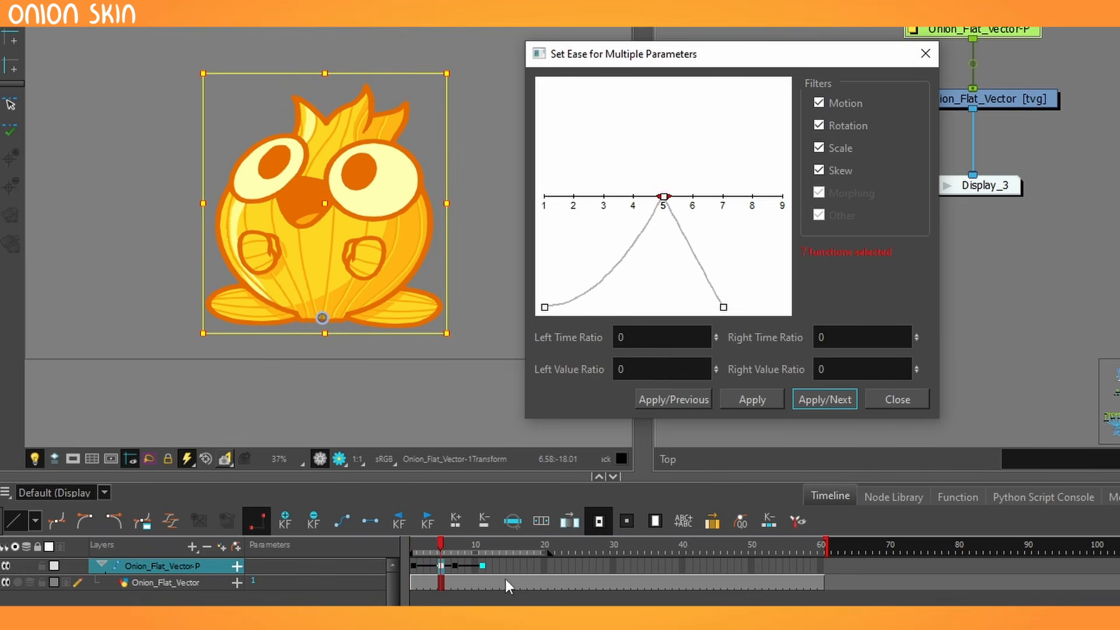
{"action": "left_click", "coordinate": [826, 396]}
{"action": "left_click", "coordinate": [826, 397]}
{"action": "left_click", "coordinate": [673, 400]}
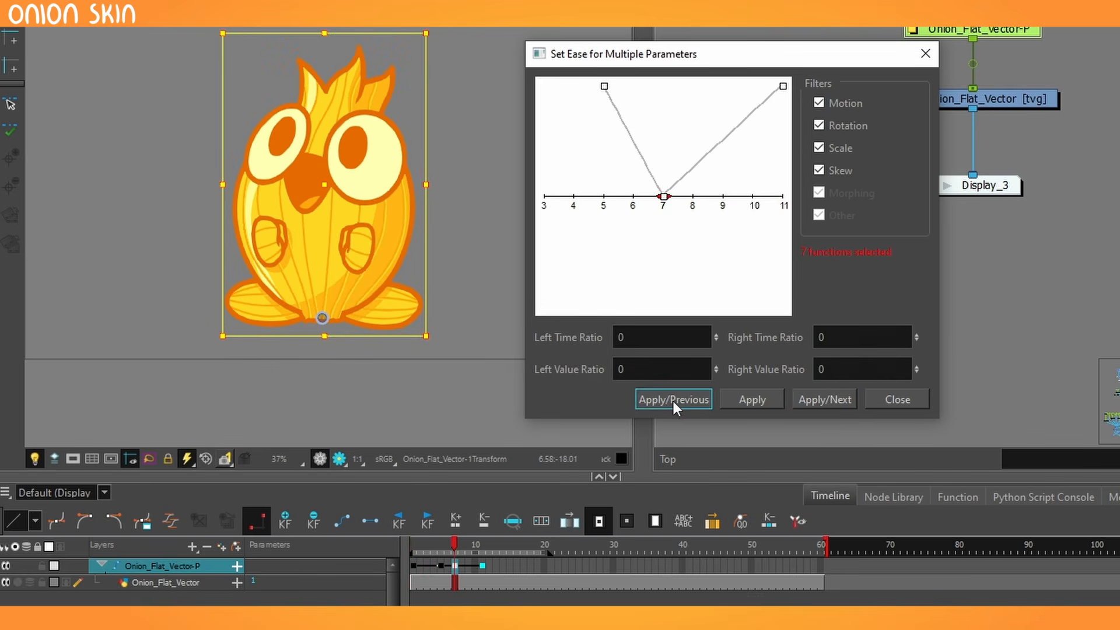
{"action": "left_click", "coordinate": [673, 402]}
{"action": "left_click", "coordinate": [898, 400]}
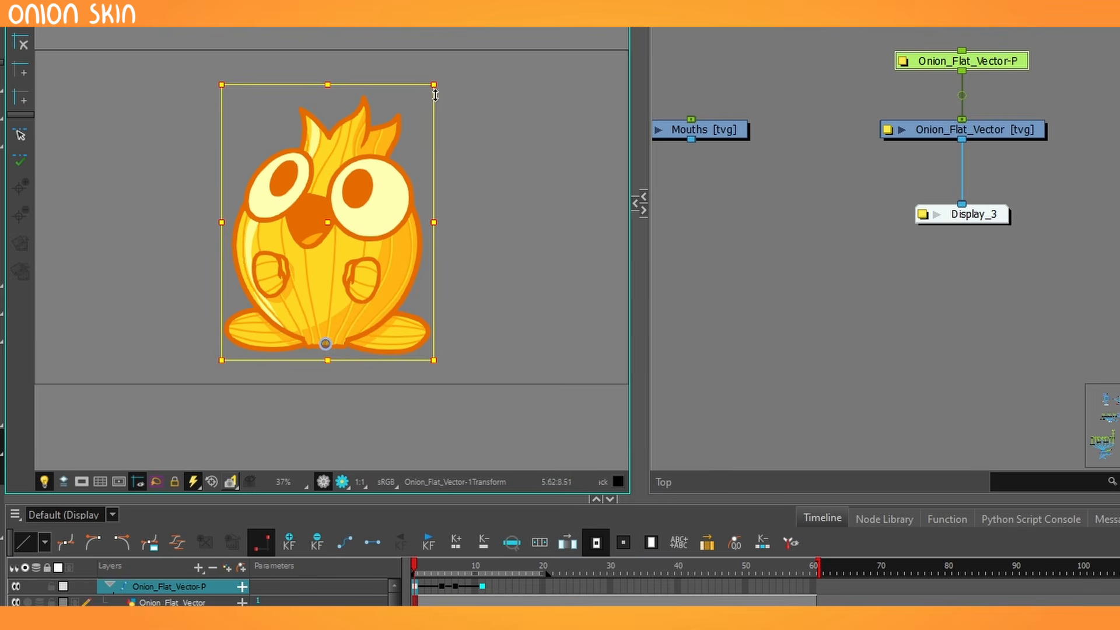
Step: Try squashing the onion flat and wide at frame 1 with the Transform tool and undo it
{"action": "left_click_drag", "start_coordinate": [434, 77], "coordinate": [510, 195]}
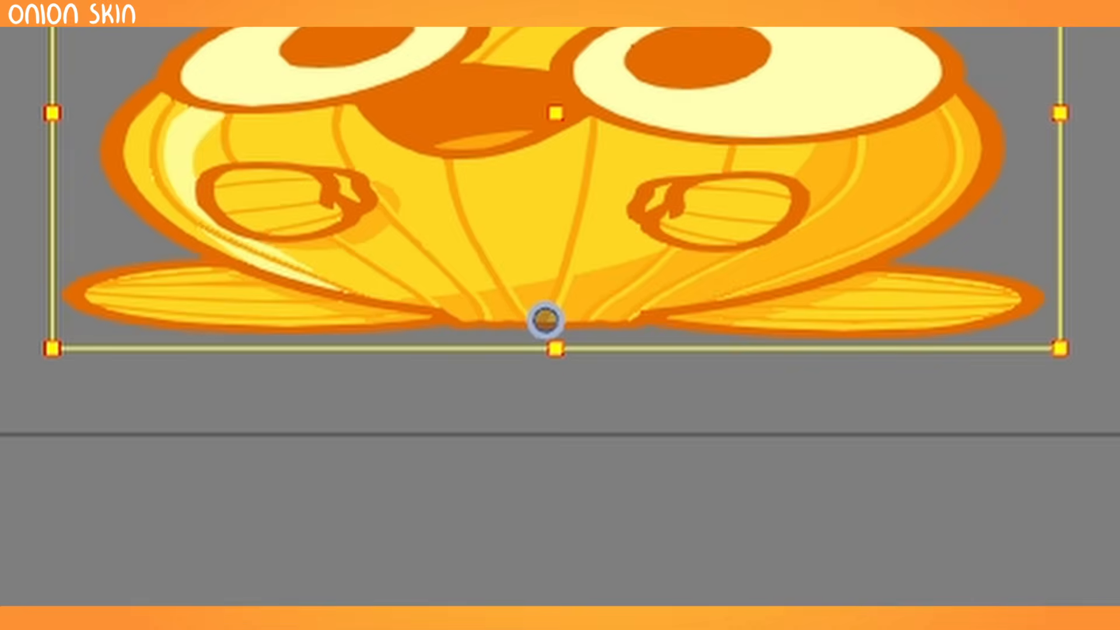
{"action": "key", "text": "ctrl+z"}
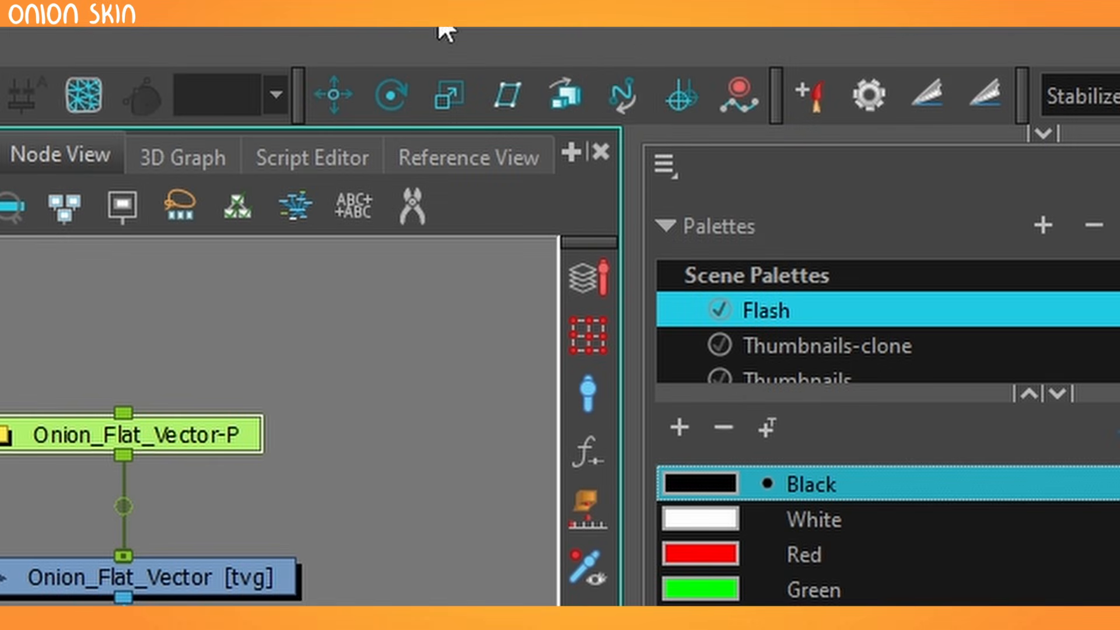
Step: Activate the Translate and Rotate animation tools in turn on the onion peg and switch to the Transform tool
{"action": "left_click", "coordinate": [332, 101]}
{"action": "left_click", "coordinate": [385, 97]}
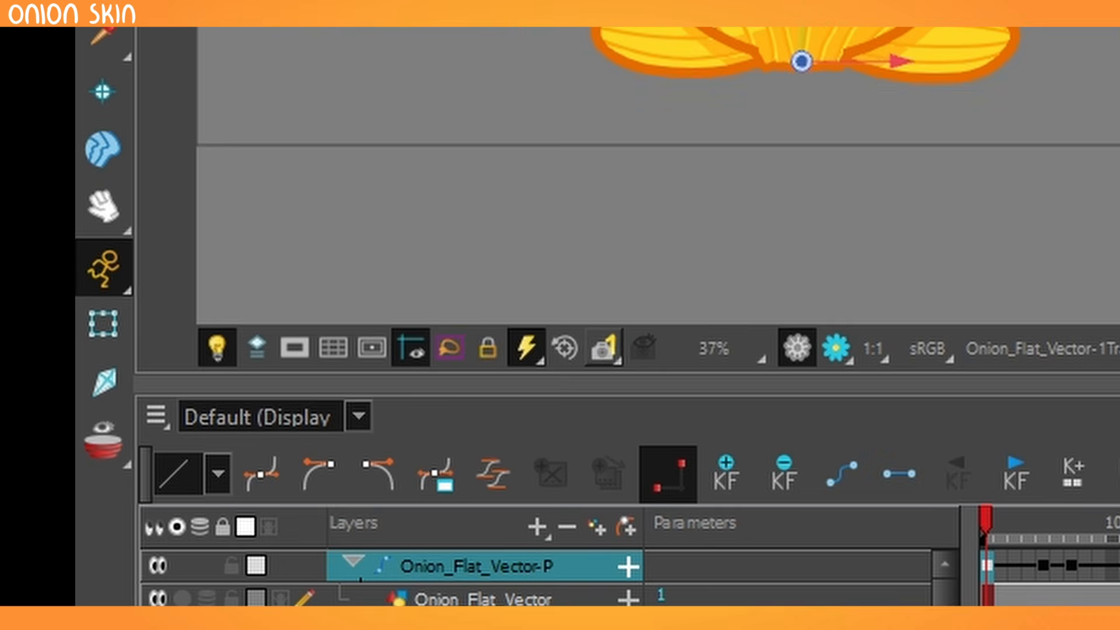
{"action": "left_click", "coordinate": [111, 324]}
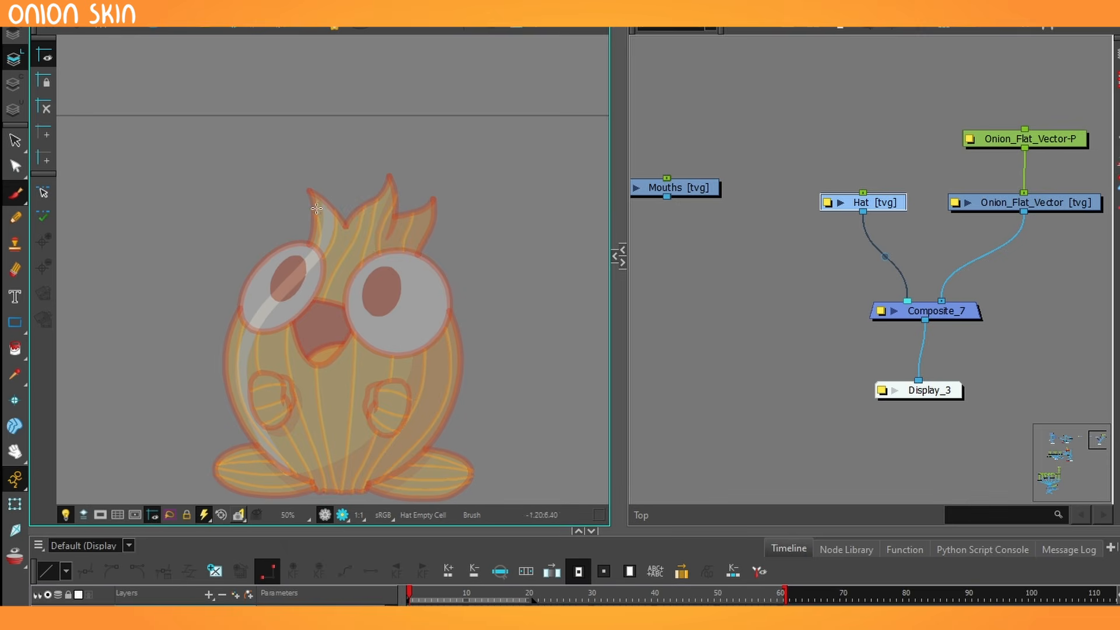
Step: Draw a tilted black top hat over the onion's head on the Hat layer with the Brush tool
{"action": "left_click_drag", "start_coordinate": [306, 201], "coordinate": [484, 298]}
{"action": "key", "text": "alt+s"}
{"action": "mouse_move", "coordinate": [356, 192]}
{"action": "left_mouse_down"}
{"action": "mouse_move", "coordinate": [473, 257]}
{"action": "mouse_move", "coordinate": [533, 150]}
{"action": "mouse_move", "coordinate": [466, 100]}
{"action": "mouse_move", "coordinate": [345, 180]}
{"action": "mouse_move", "coordinate": [429, 230]}
{"action": "mouse_move", "coordinate": [519, 168]}
{"action": "mouse_move", "coordinate": [446, 106]}
{"action": "mouse_move", "coordinate": [363, 170]}
{"action": "mouse_move", "coordinate": [358, 193]}
{"action": "left_mouse_up"}
{"action": "key", "text": "alt+b"}
{"action": "left_click_drag", "start_coordinate": [454, 126], "coordinate": [501, 145]}
{"action": "mouse_move", "coordinate": [423, 114]}
{"action": "left_mouse_down"}
{"action": "mouse_move", "coordinate": [448, 158]}
{"action": "mouse_move", "coordinate": [408, 178]}
{"action": "mouse_move", "coordinate": [443, 226]}
{"action": "left_mouse_up"}
{"action": "key", "text": "1"}
{"action": "key", "text": "space"}
{"action": "left_click_drag", "start_coordinate": [231, 431], "coordinate": [251, 396]}
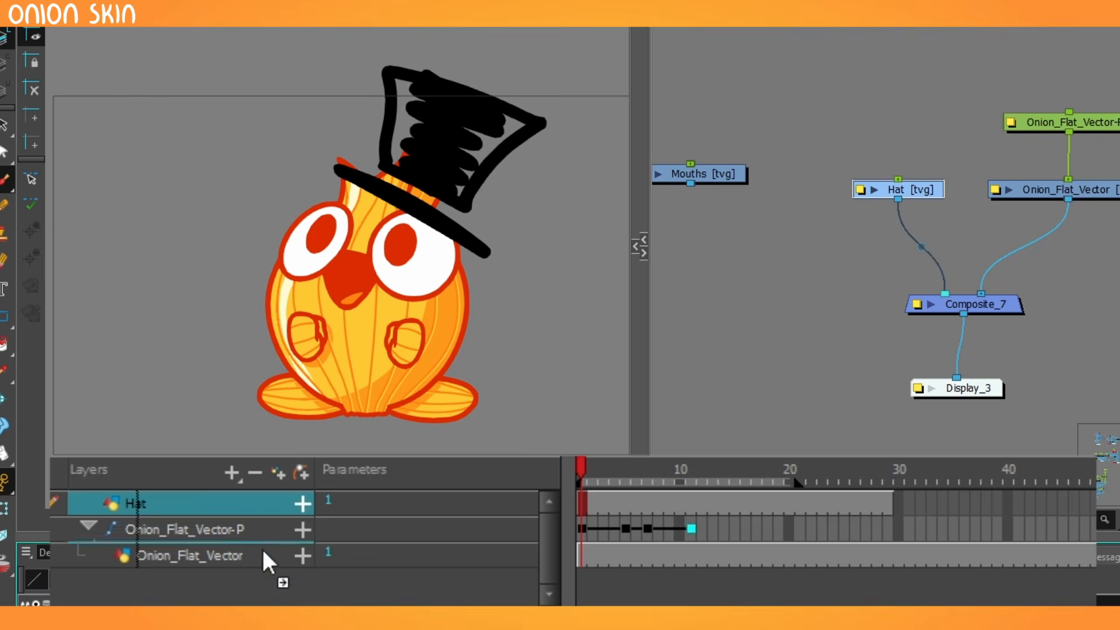
Step: Parent the Hat layer under the Onion_Flat_Vector-P peg and scrub the timeline to check the inherited motion, including that of the SideySide peg
{"action": "left_click_drag", "start_coordinate": [266, 563], "coordinate": [220, 544]}
{"action": "left_click_drag", "start_coordinate": [590, 483], "coordinate": [720, 500]}
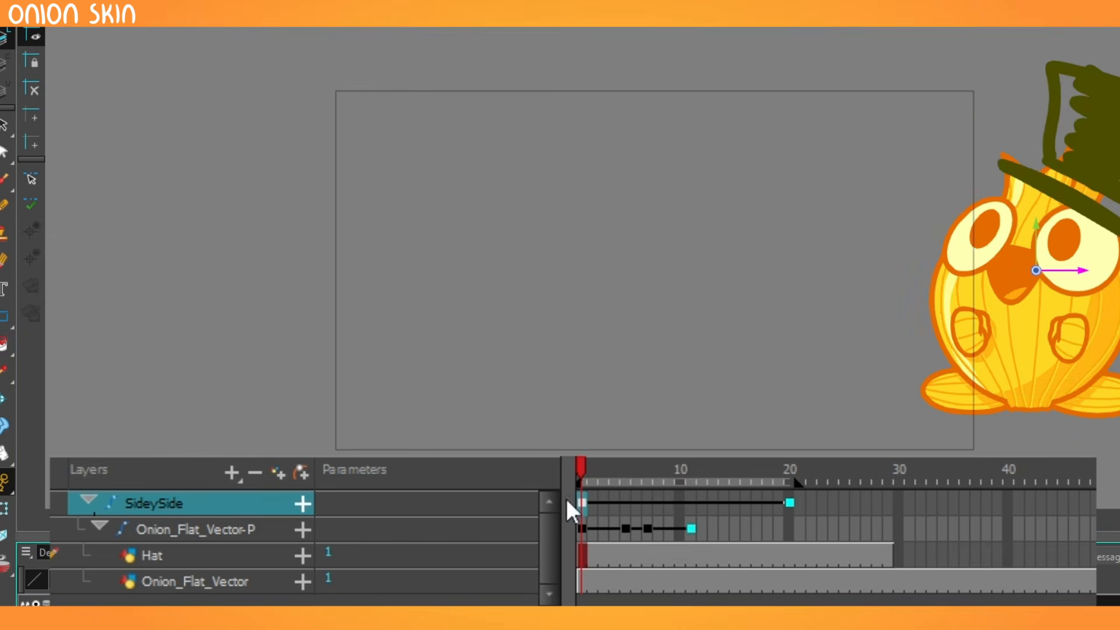
{"action": "left_click_drag", "start_coordinate": [577, 508], "coordinate": [778, 523]}
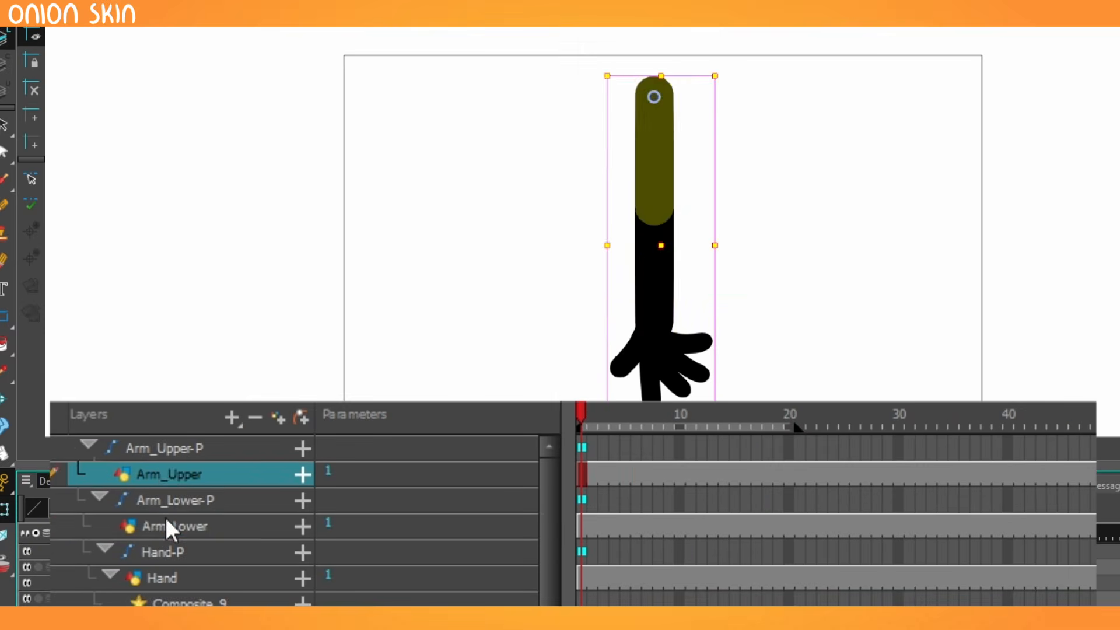
Step: Swing the Arm_Lower layer up about the elbow and rotate the hand upward at the wrist
{"action": "left_click", "coordinate": [169, 528]}
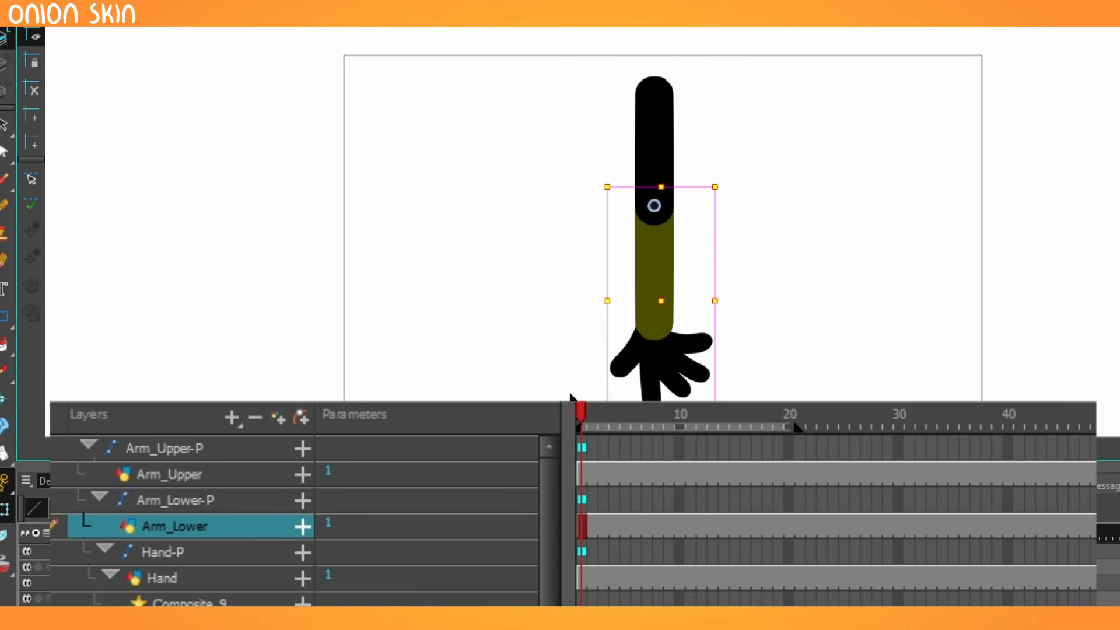
{"action": "left_click_drag", "start_coordinate": [910, 272], "coordinate": [922, 244]}
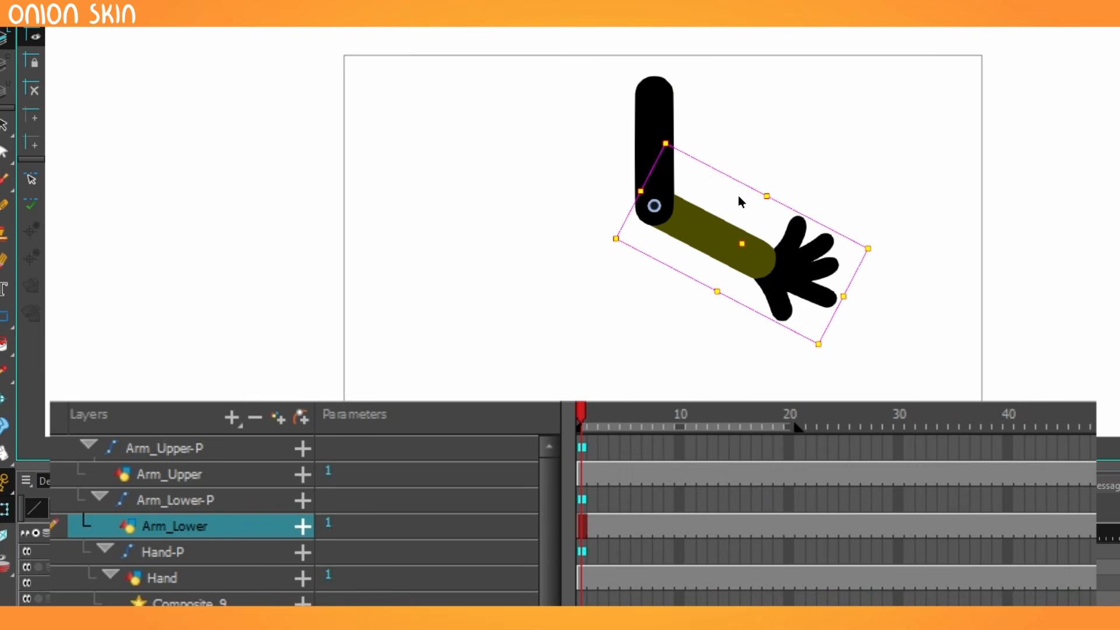
{"action": "left_click", "coordinate": [798, 276]}
{"action": "left_click_drag", "start_coordinate": [875, 352], "coordinate": [863, 230]}
{"action": "left_click", "coordinate": [742, 257]}
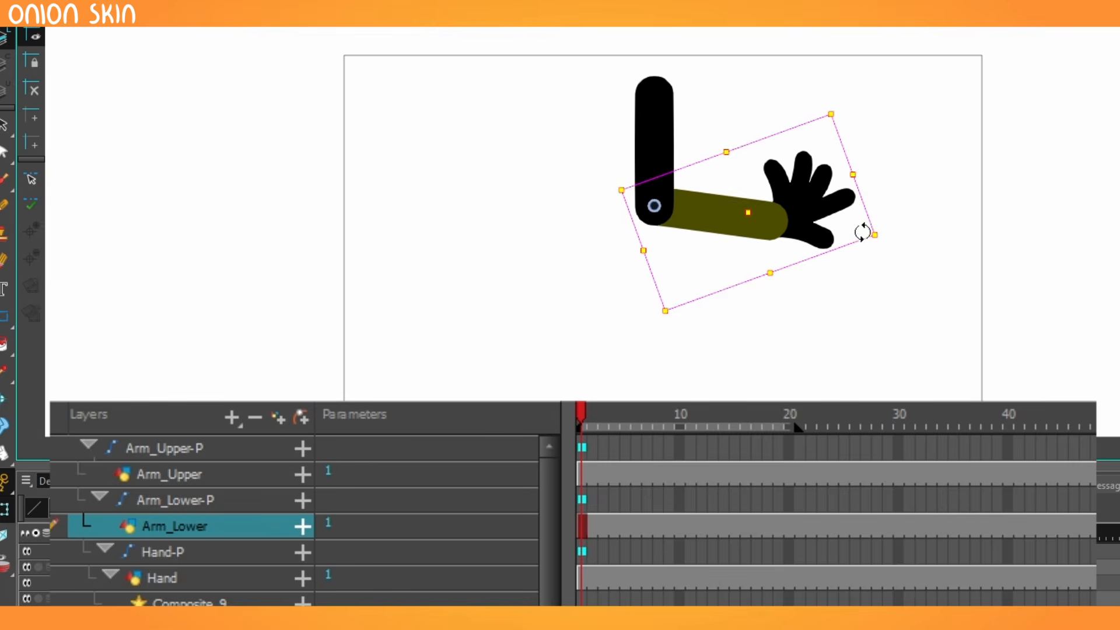
Step: Rotate the upper arm outward about the shoulder, carrying its child layers along, and select the Arm_Lower and Hand layers in turn
{"action": "left_click", "coordinate": [650, 146]}
{"action": "left_click_drag", "start_coordinate": [873, 283], "coordinate": [973, 210]}
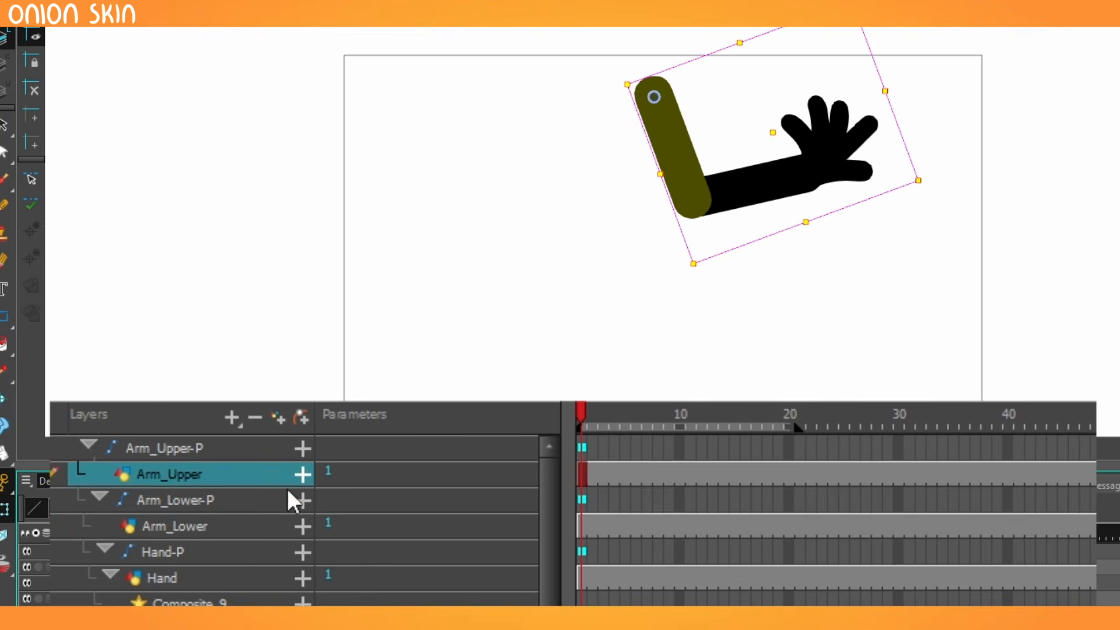
{"action": "left_click", "coordinate": [254, 528]}
{"action": "left_click", "coordinate": [245, 577]}
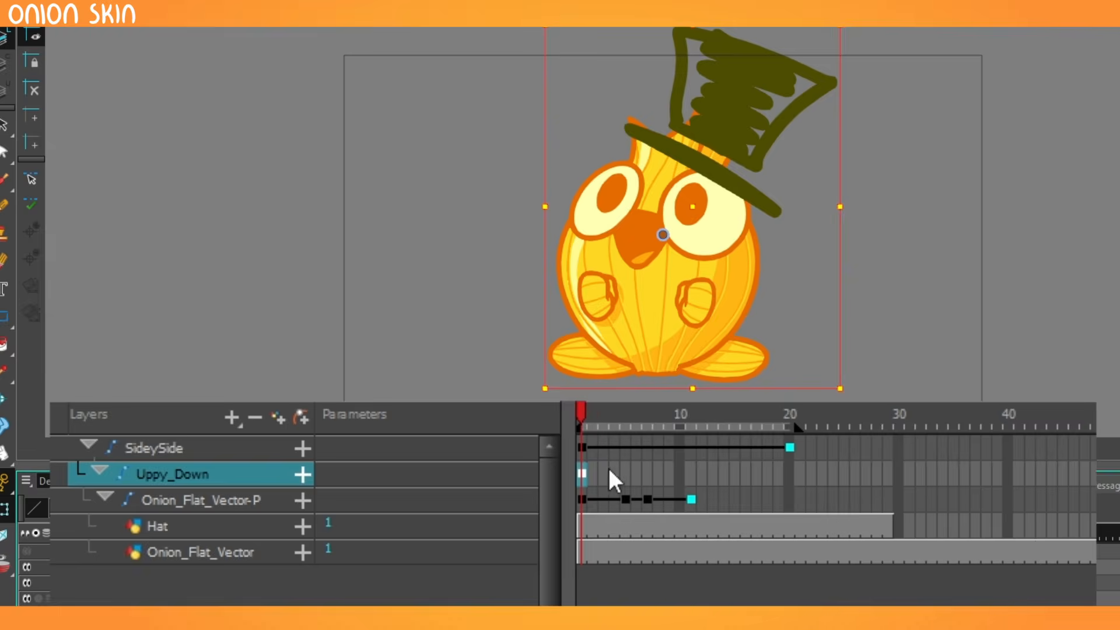
Step: Add keyframes to the Uppy_Down peg at frames 3 and 5 and nudge the onion upward at frame 3
{"action": "left_click", "coordinate": [610, 473]}
{"action": "left_click", "coordinate": [604, 476]}
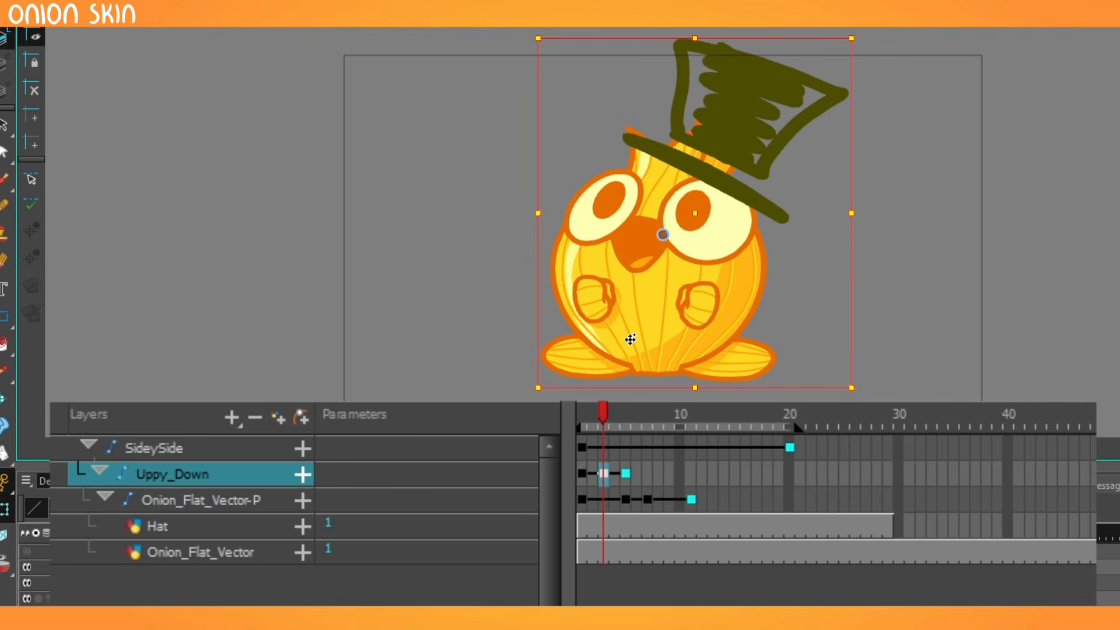
{"action": "key", "text": "Up"}
{"action": "key", "text": "Up"}
{"action": "key", "text": "Up"}
{"action": "key", "text": "Up"}
{"action": "key", "text": "Up"}
{"action": "key", "text": "Up"}
Step: Copy the Uppy_Down peg's keyframes from frames 1 to 5 and paste them at frames 5, 9, 13 and 17
{"action": "left_click_drag", "start_coordinate": [582, 474], "coordinate": [627, 473]}
{"action": "key", "text": "ctrl+c"}
{"action": "left_click", "coordinate": [627, 473]}
{"action": "key", "text": "ctrl+v"}
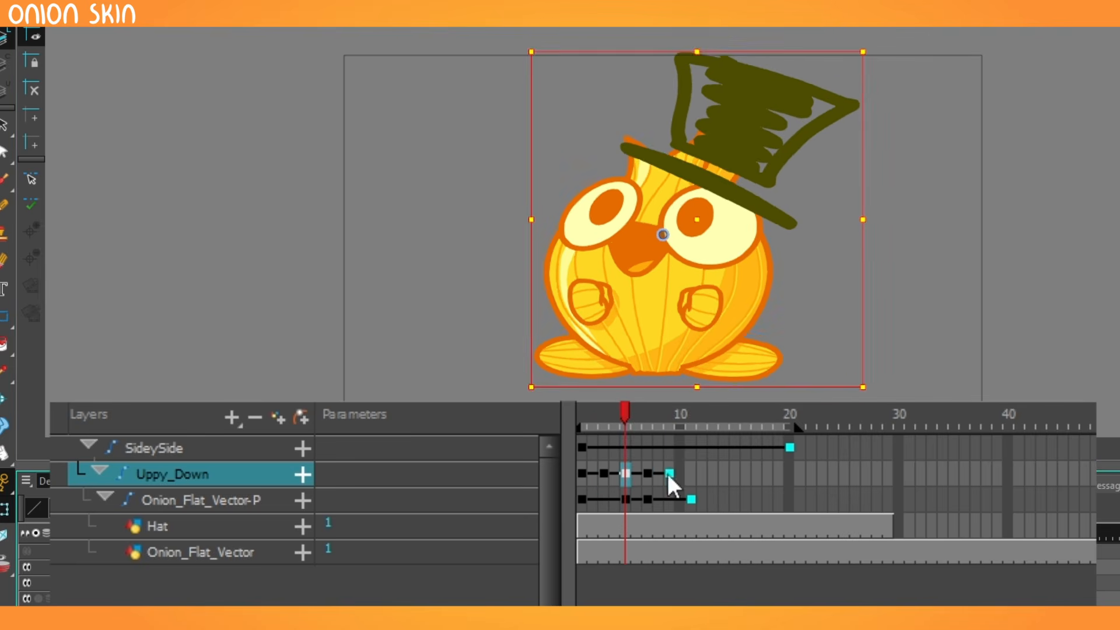
{"action": "left_click", "coordinate": [669, 474]}
{"action": "key", "text": "ctrl+v"}
{"action": "left_click", "coordinate": [714, 472]}
{"action": "key", "text": "ctrl+v"}
{"action": "left_click", "coordinate": [758, 475]}
{"action": "key", "text": "ctrl+v"}
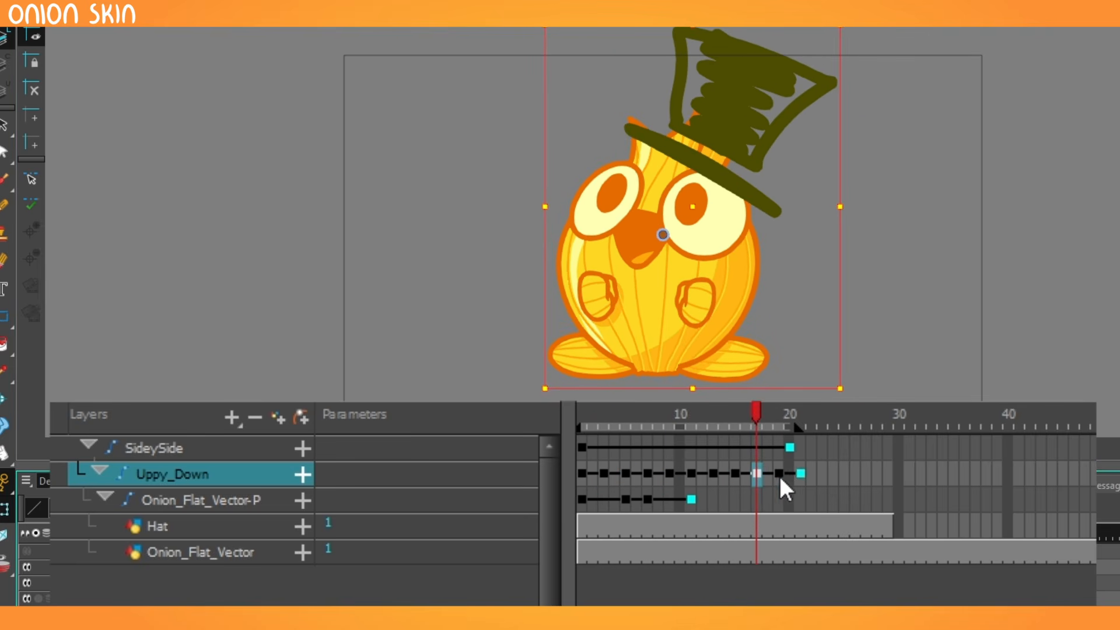
Step: Move the SideySide peg's last keyframe to frame 21 and scrub the timeline to check the combined hopping motion
{"action": "left_click_drag", "start_coordinate": [787, 444], "coordinate": [798, 464]}
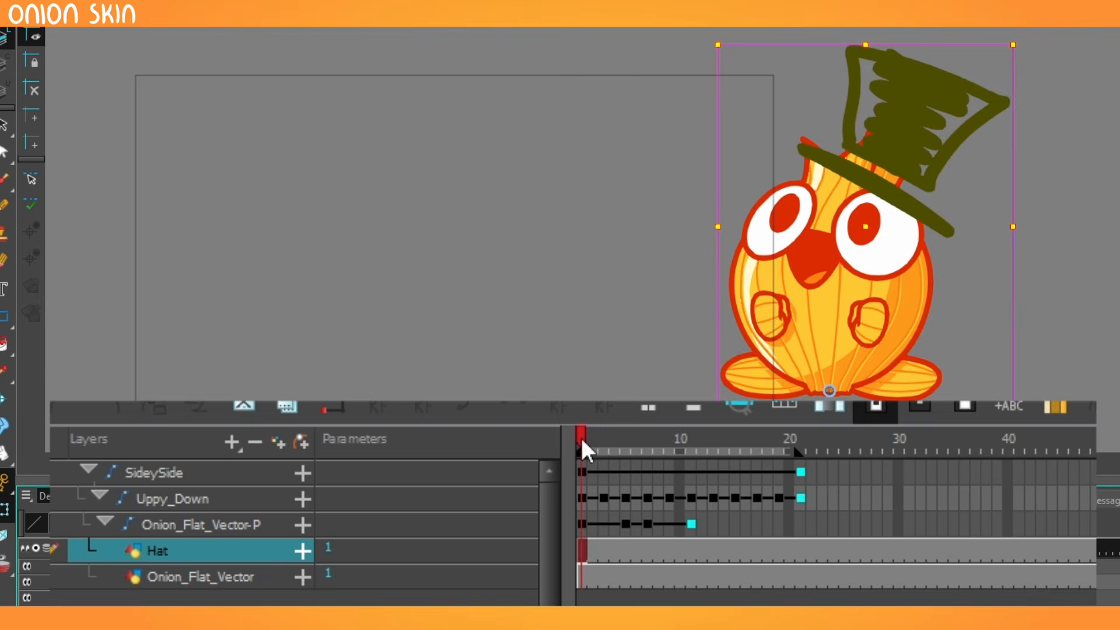
{"action": "mouse_move", "coordinate": [580, 450]}
{"action": "left_mouse_down"}
{"action": "mouse_move", "coordinate": [656, 444]}
{"action": "mouse_move", "coordinate": [815, 461]}
{"action": "mouse_move", "coordinate": [569, 470]}
{"action": "left_mouse_up"}
{"action": "left_click_drag", "start_coordinate": [568, 470], "coordinate": [657, 452]}
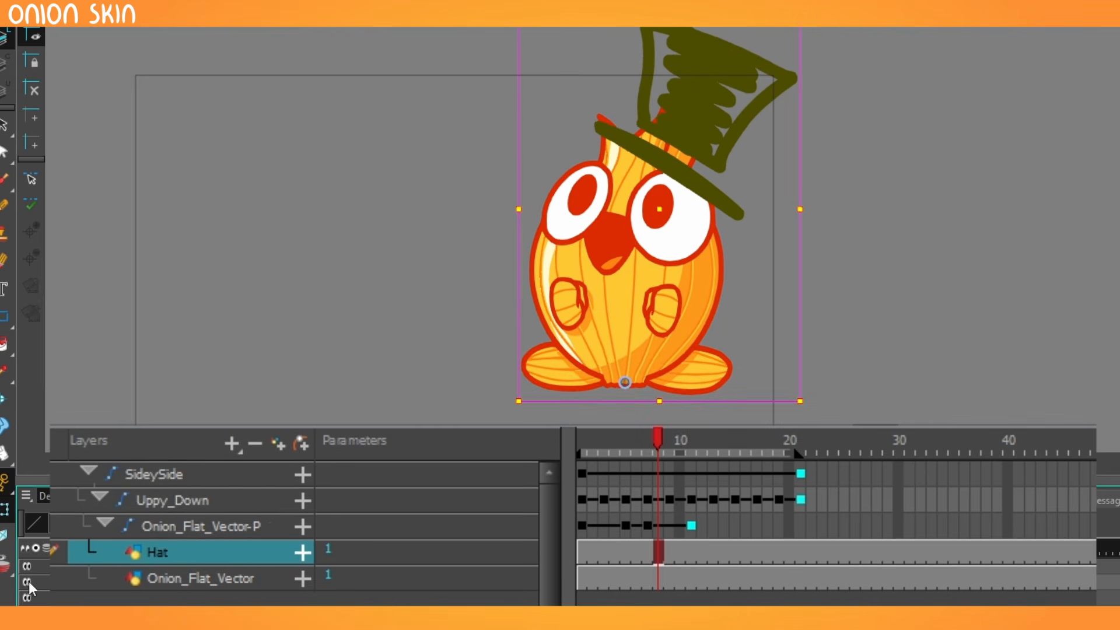
Step: Disable and re-enable the SideySide, Uppy_Down and Onion_Flat_Vector-P pegs while scrubbing to examine each peg's motion separately
{"action": "left_click", "coordinate": [181, 477]}
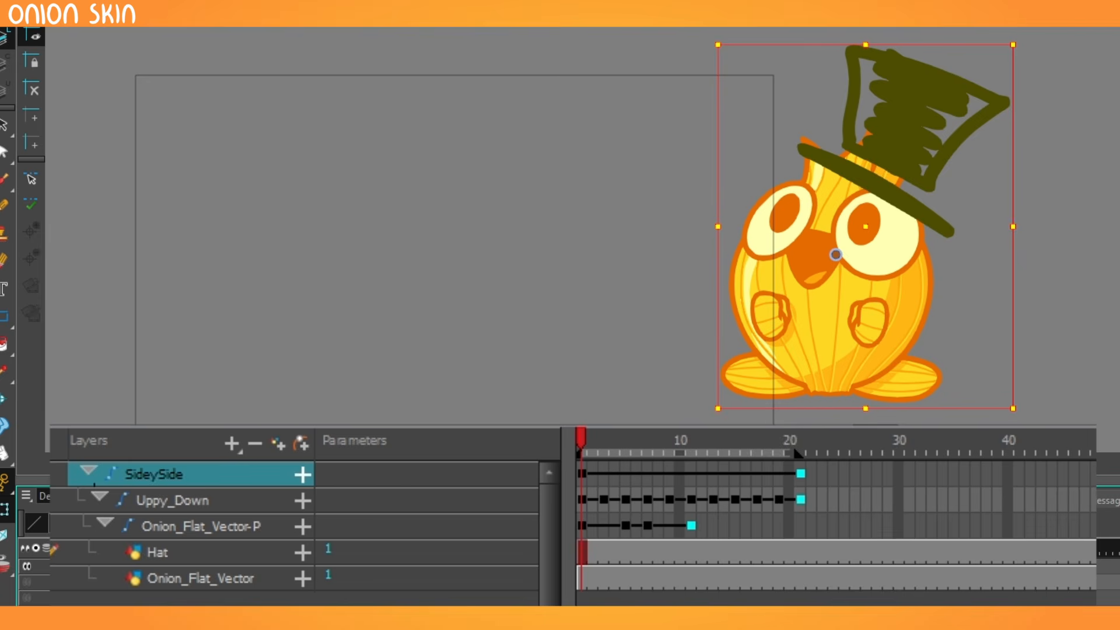
{"action": "mouse_move", "coordinate": [586, 446]}
{"action": "left_mouse_down"}
{"action": "mouse_move", "coordinate": [758, 446]}
{"action": "mouse_move", "coordinate": [706, 463]}
{"action": "mouse_move", "coordinate": [560, 465]}
{"action": "left_mouse_up"}
{"action": "left_click", "coordinate": [27, 566]}
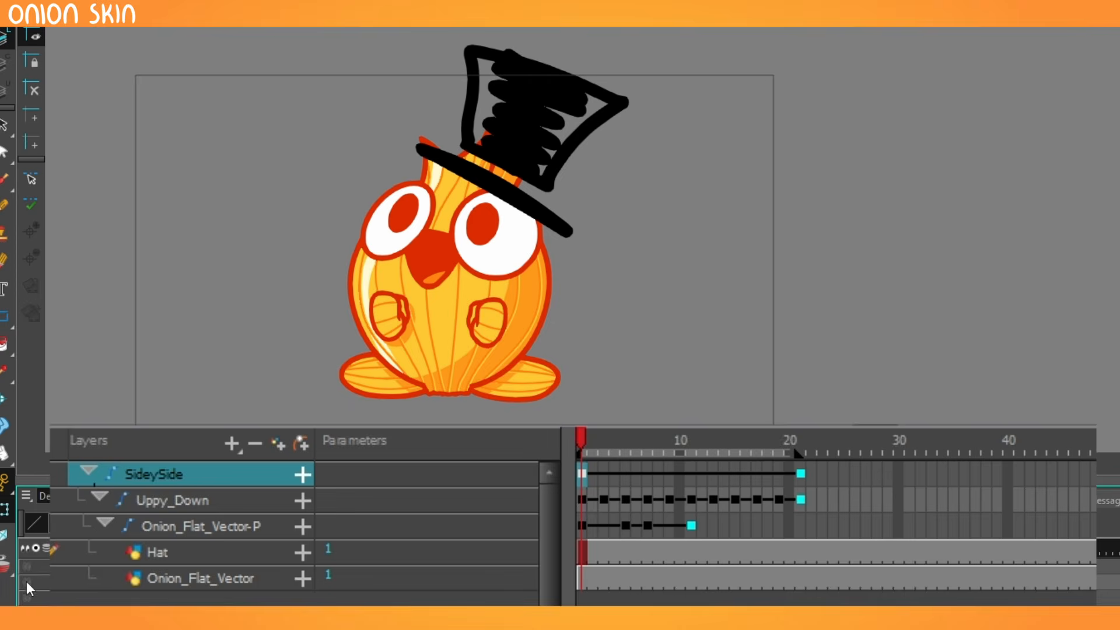
{"action": "left_click_drag", "start_coordinate": [590, 447], "coordinate": [833, 467]}
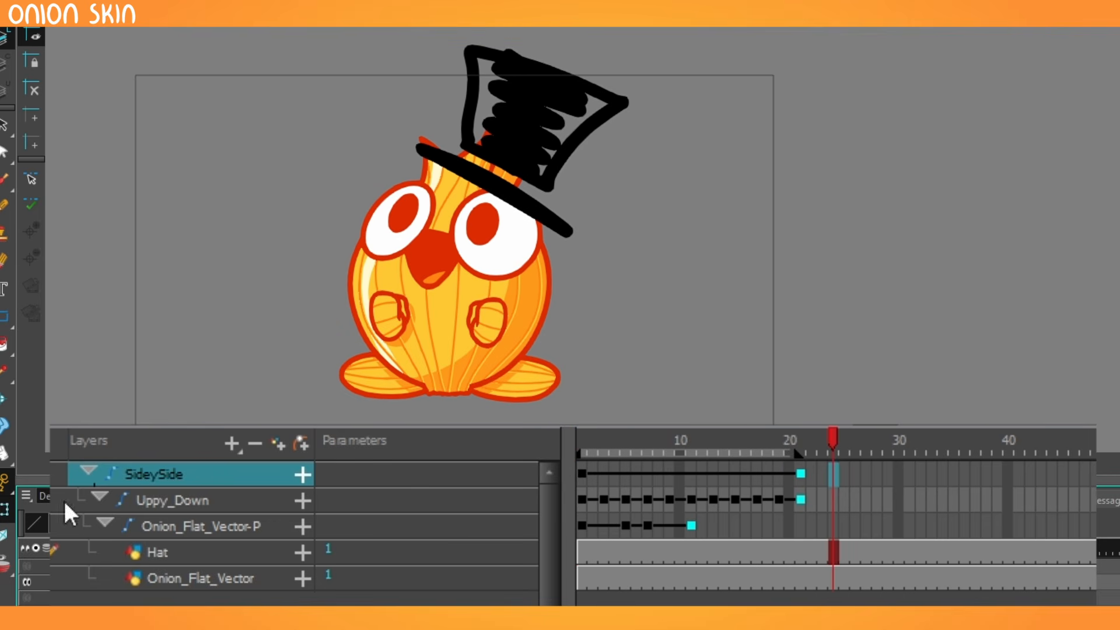
{"action": "left_click", "coordinate": [28, 567]}
{"action": "left_click_drag", "start_coordinate": [604, 444], "coordinate": [723, 455]}
{"action": "left_click_drag", "start_coordinate": [625, 450], "coordinate": [663, 473]}
Step: Shift all Onion_Flat_Vector-P keyframes later so they run from frame 24 to 34, and scrub through the result
{"action": "left_click", "coordinate": [669, 527]}
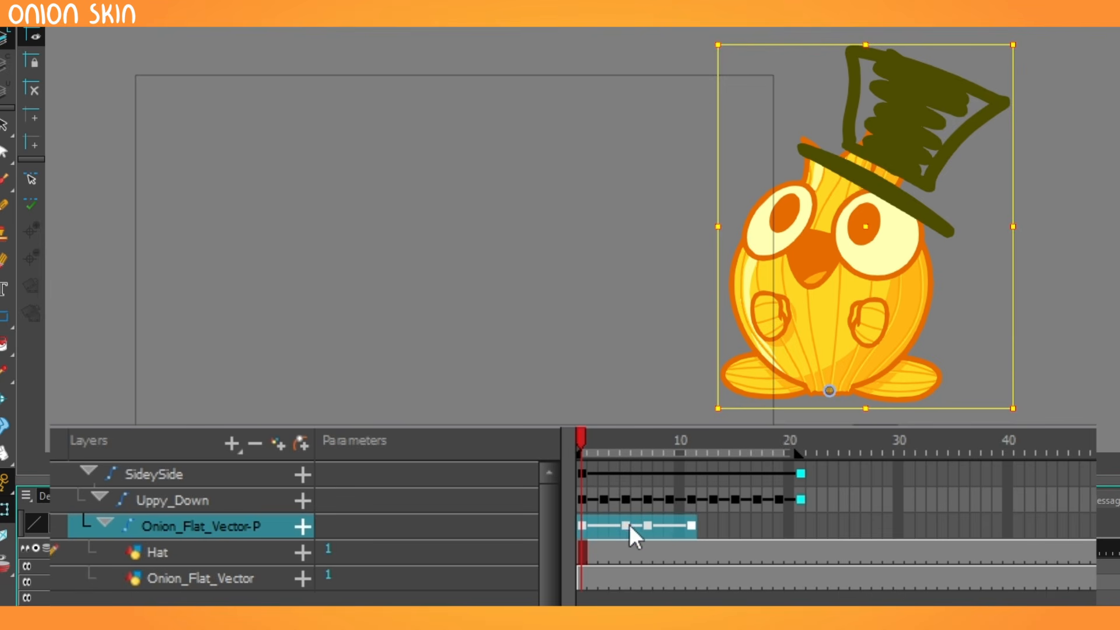
{"action": "left_click_drag", "start_coordinate": [630, 525], "coordinate": [944, 531]}
{"action": "left_click", "coordinate": [702, 526]}
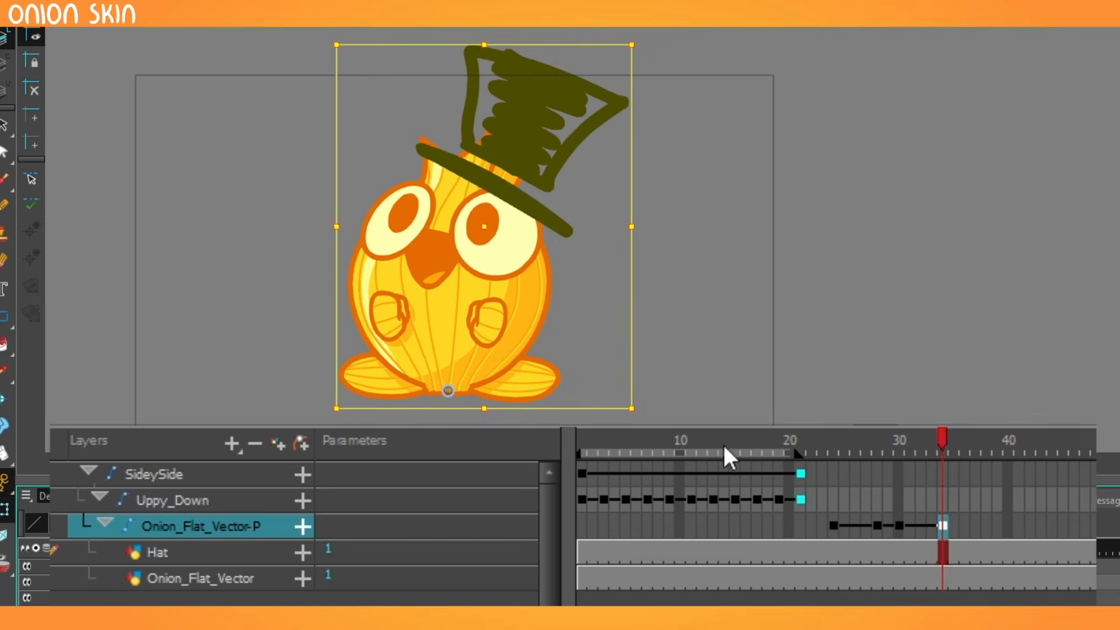
{"action": "left_click_drag", "start_coordinate": [725, 446], "coordinate": [1030, 510]}
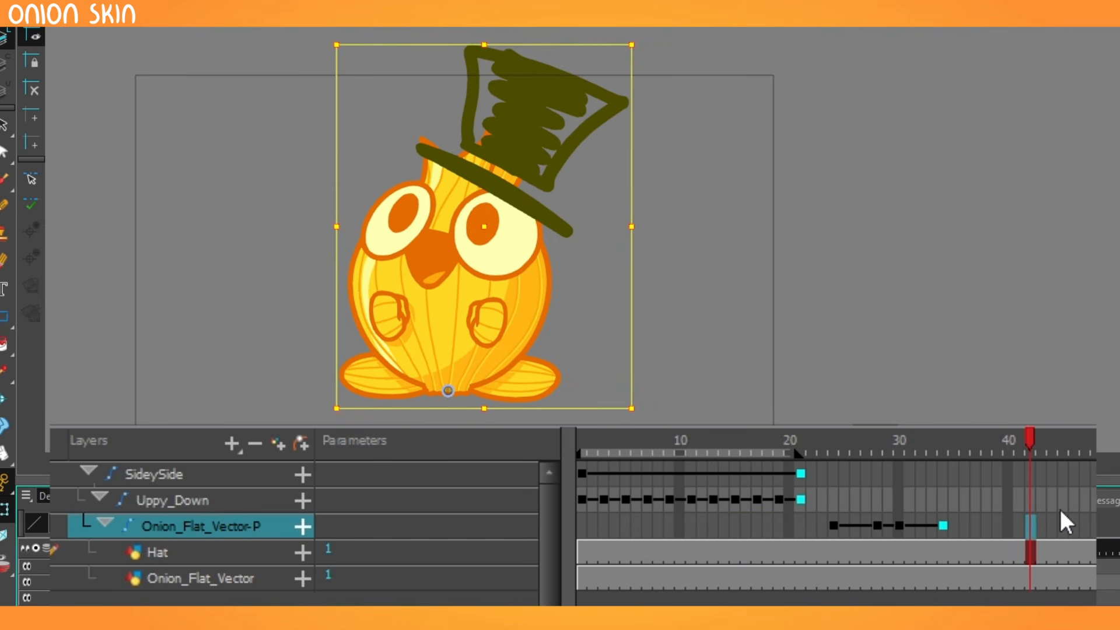
Step: Expose drawing 2 with closed eyes on Onion_Flat_Vector at frame 24, return to drawing 1 two frames on, and scrub to frame 35
{"action": "left_click", "coordinate": [733, 549]}
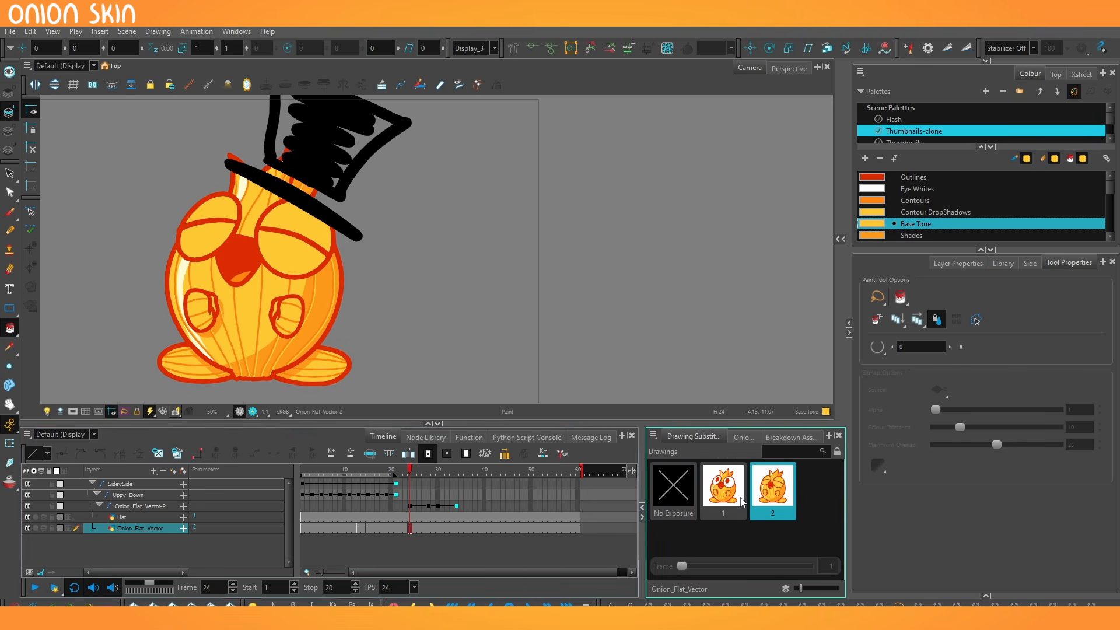
{"action": "left_click", "coordinate": [419, 527]}
{"action": "left_click_drag", "start_coordinate": [415, 475], "coordinate": [461, 495]}
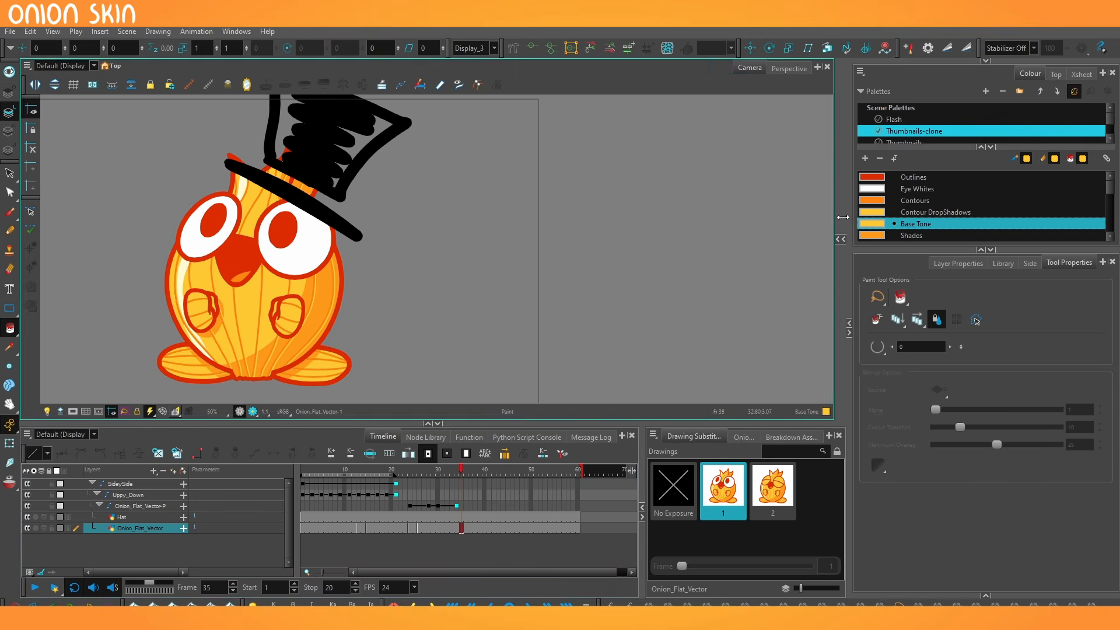
Step: Show the Node View and arrange the Hat, Onion_Flat_Vector, Composite_7 and Display_3 nodes beneath the Onion_Flat_Vector-P peg
{"action": "left_click_drag", "start_coordinate": [673, 305], "coordinate": [678, 350]}
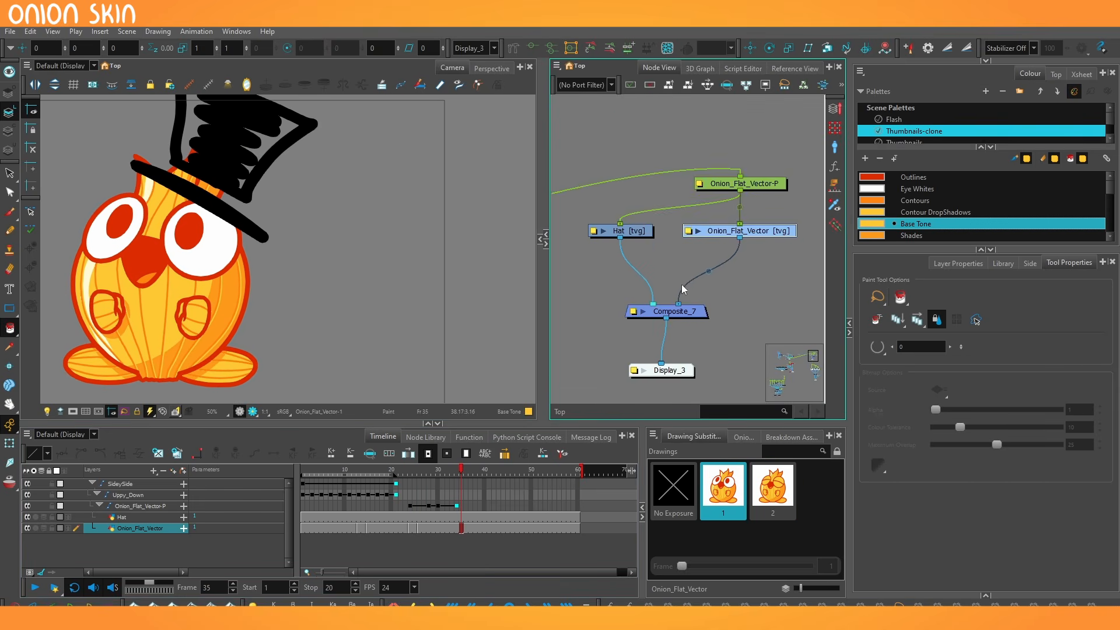
{"action": "left_click_drag", "start_coordinate": [348, 305], "coordinate": [547, 514]}
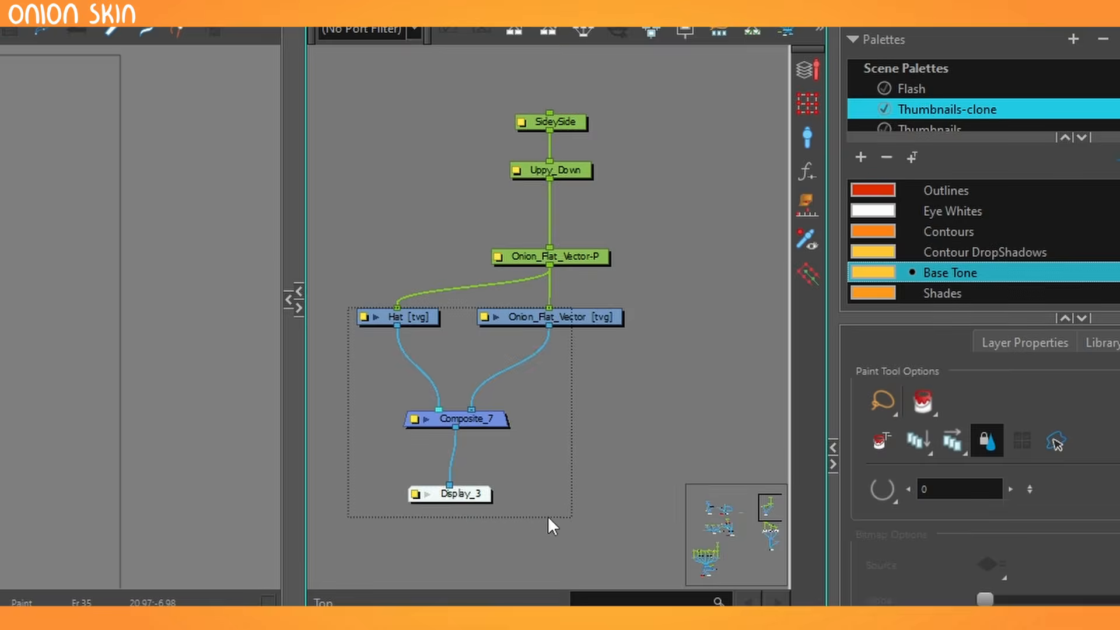
{"action": "left_click_drag", "start_coordinate": [474, 492], "coordinate": [537, 496]}
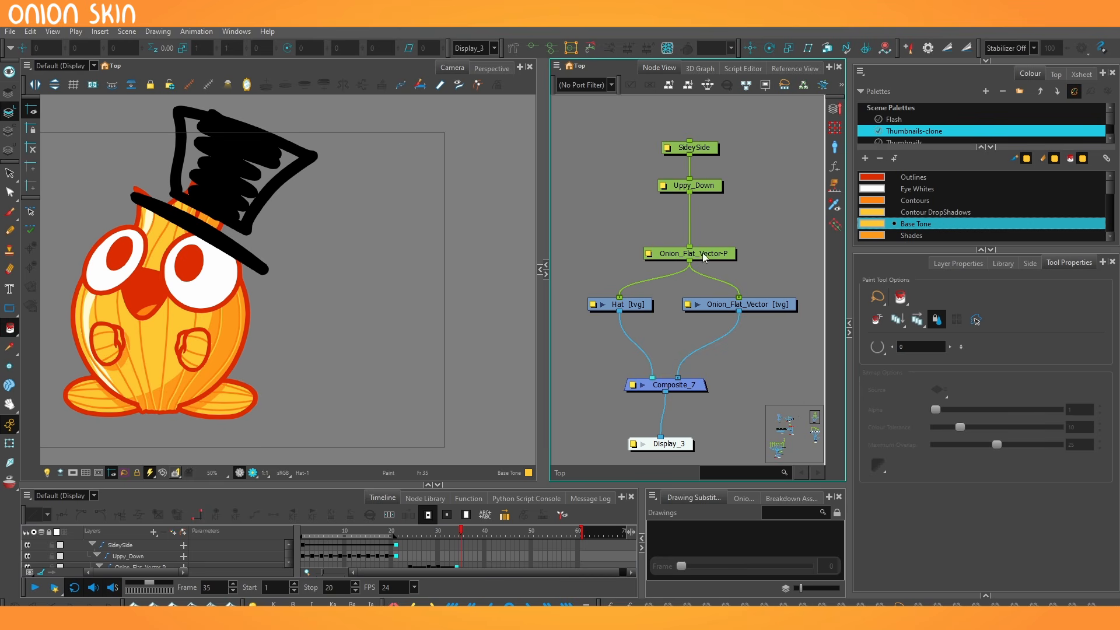
Step: Select the Onion_Flat_Vector-P, SideySide and Uppy_Down peg nodes in turn to compare the node hierarchy with the timeline layers
{"action": "left_click", "coordinate": [702, 253]}
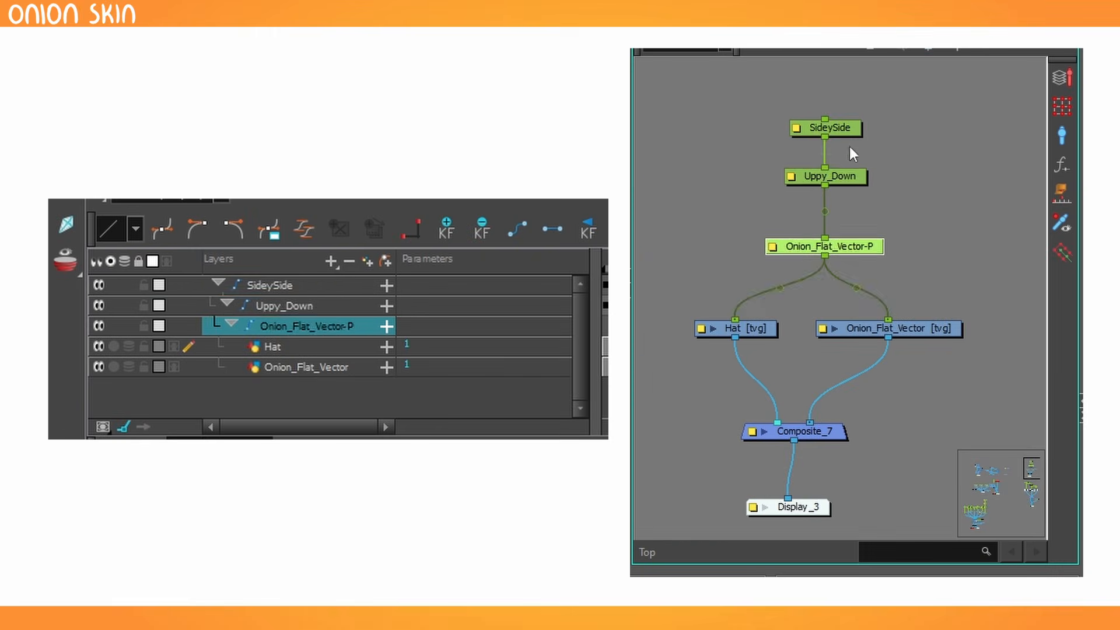
{"action": "left_click", "coordinate": [834, 128]}
{"action": "left_click", "coordinate": [840, 176]}
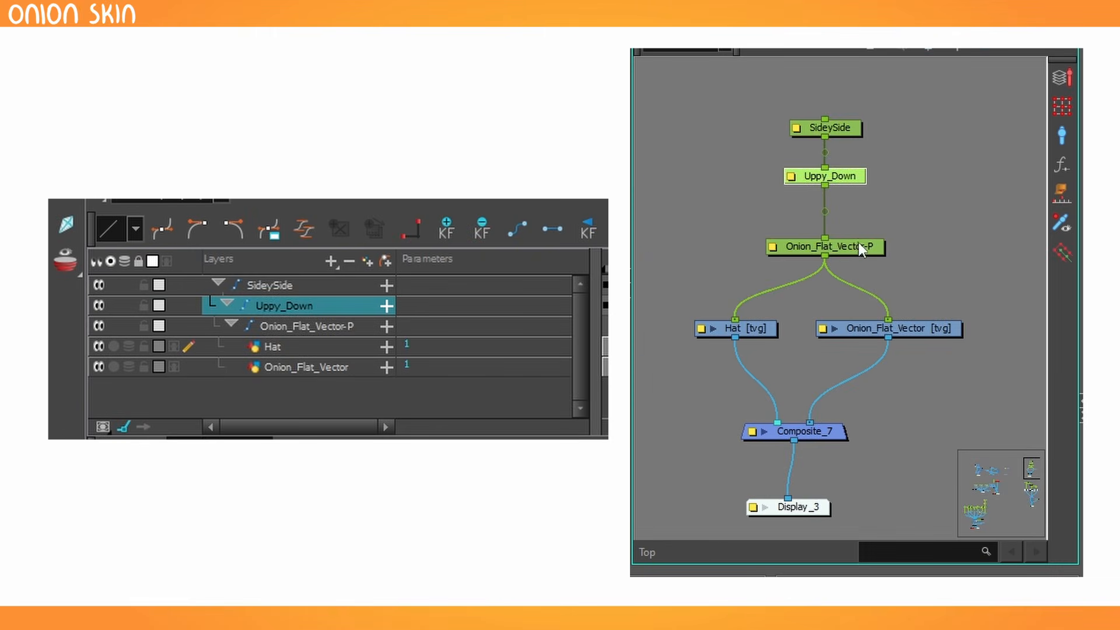
{"action": "left_click", "coordinate": [860, 248]}
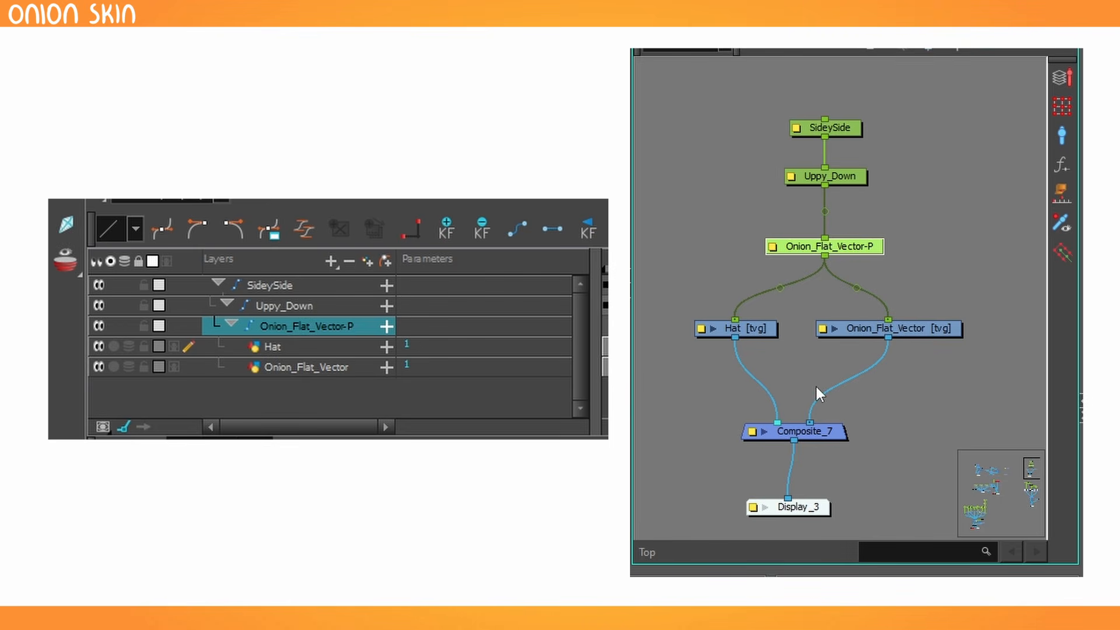
Step: Try swapping the Hat and Onion_Flat_Vector connections on Composite_7 to put the onion in front of the hat
{"action": "left_click_drag", "start_coordinate": [688, 303], "coordinate": [895, 342]}
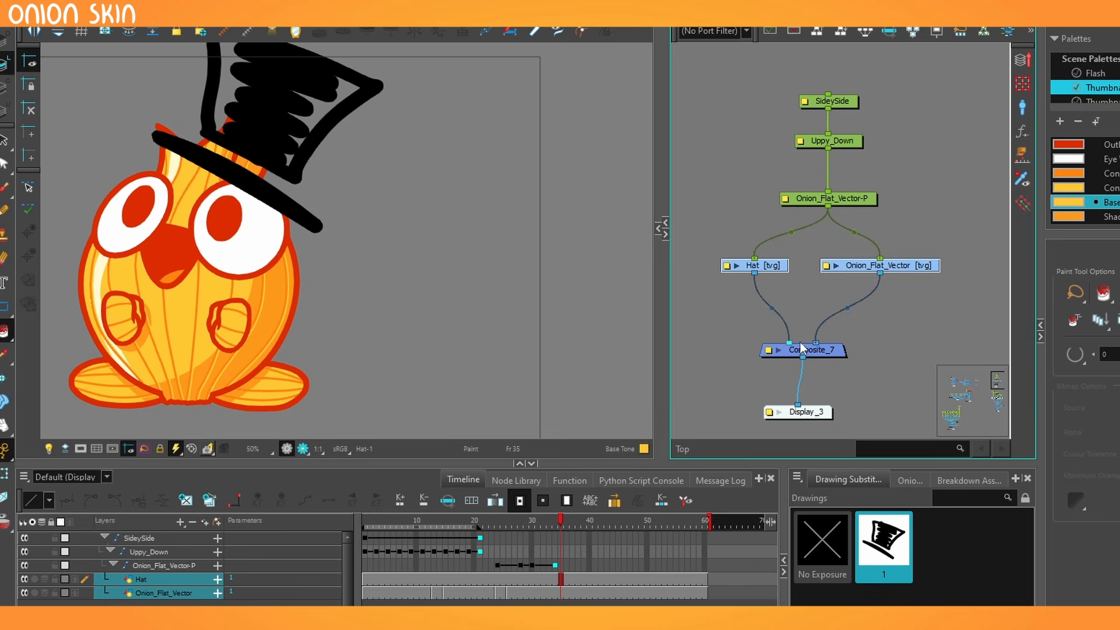
{"action": "left_click", "coordinate": [786, 431]}
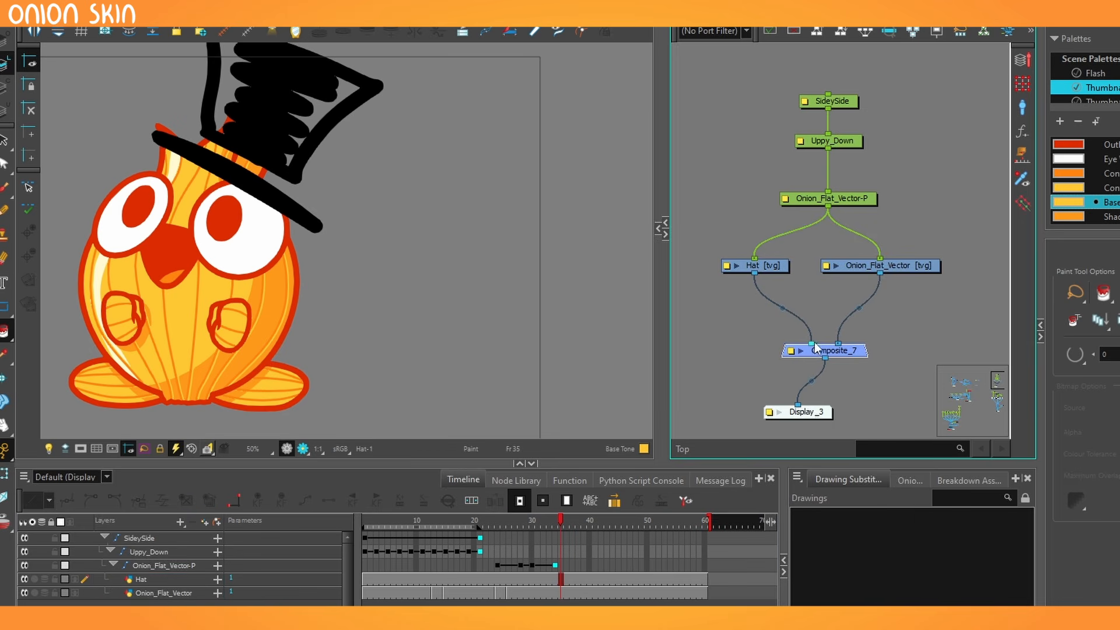
{"action": "mouse_move", "coordinate": [815, 344]}
{"action": "left_mouse_down"}
{"action": "mouse_move", "coordinate": [842, 349]}
{"action": "mouse_move", "coordinate": [811, 345]}
{"action": "left_mouse_up"}
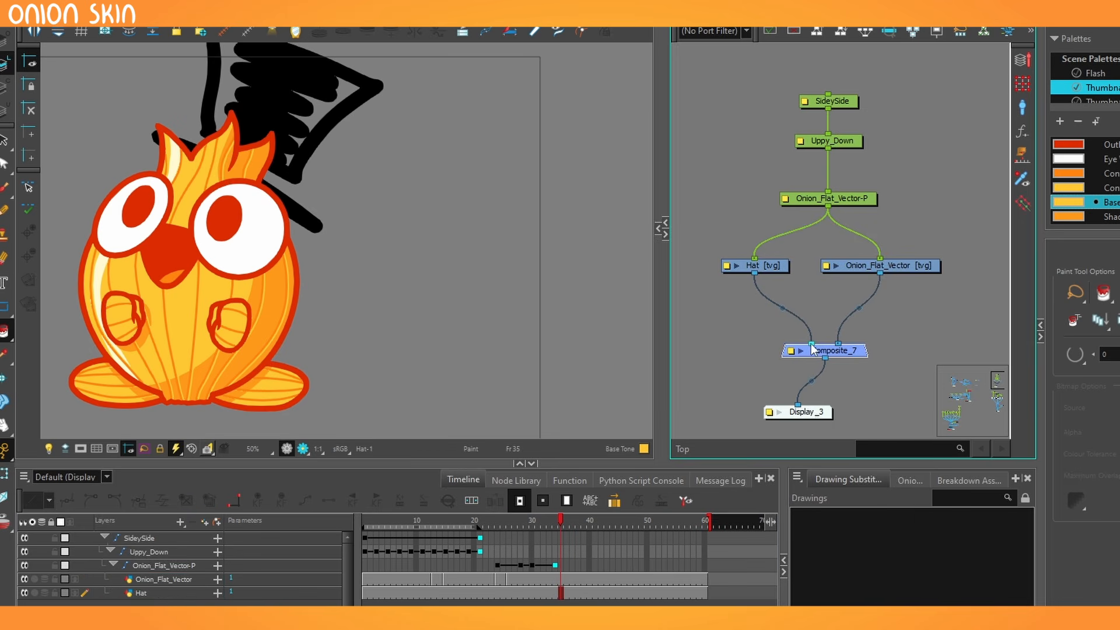
Step: Disable the Uppy_Down peg node, scrub the timeline to compare the motion, and enable it again
{"action": "left_click", "coordinate": [804, 143]}
{"action": "left_click_drag", "start_coordinate": [400, 523], "coordinate": [469, 524]}
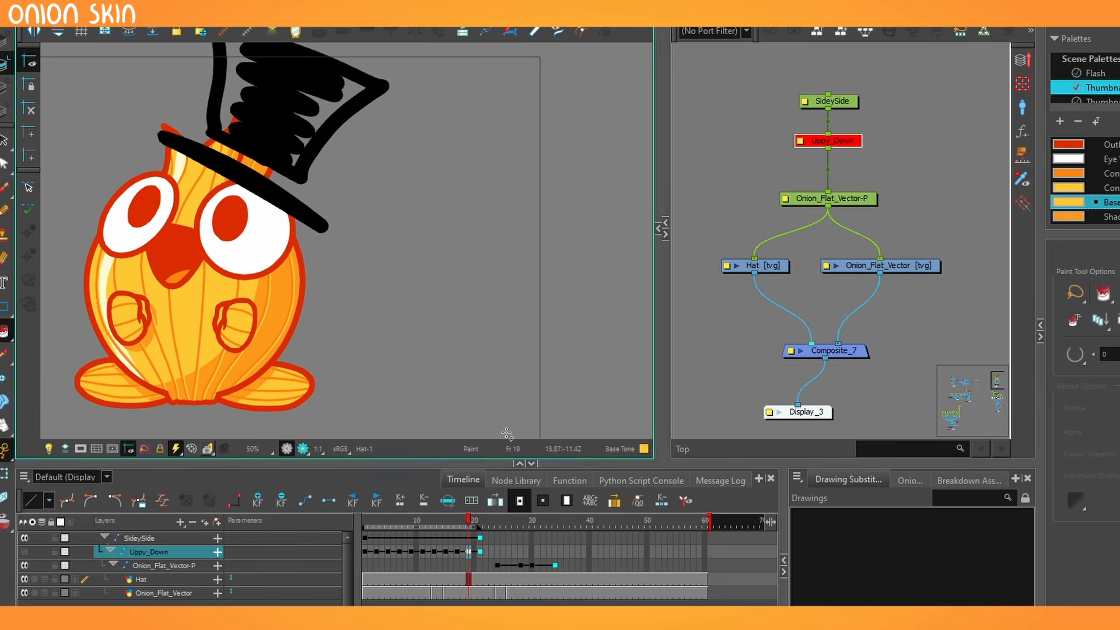
{"action": "left_click", "coordinate": [800, 141]}
Step: Disconnect the Hat node from the Onion_Flat_Vector-P peg, scrub to compare the motion, and reconnect it
{"action": "scroll", "coordinate": [353, 323], "scroll_direction": "down", "scroll_amount": 1}
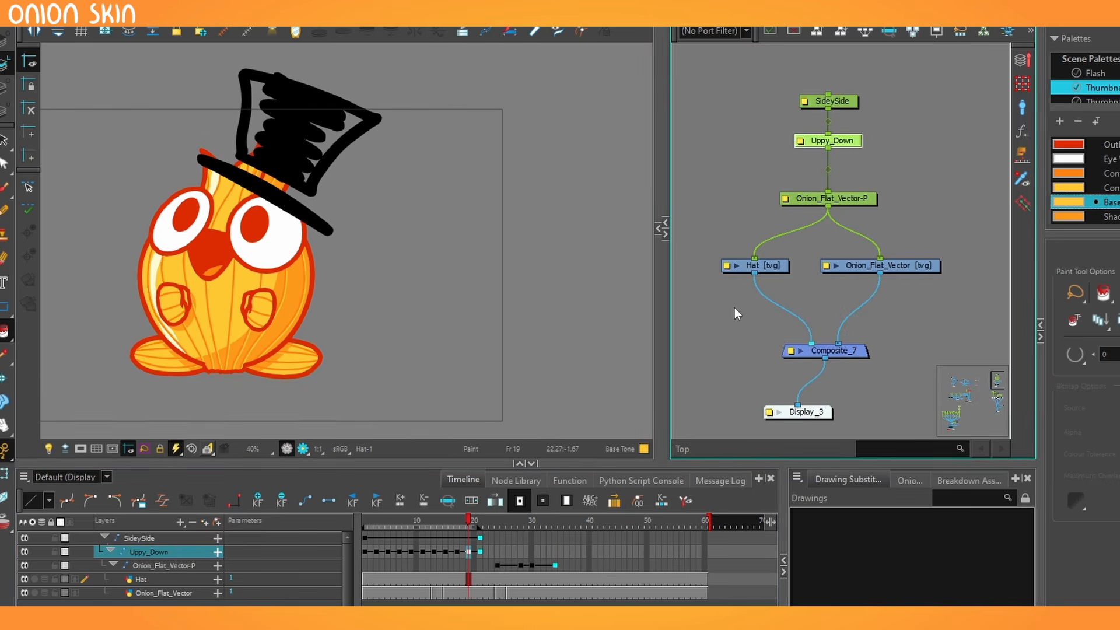
{"action": "left_click_drag", "start_coordinate": [755, 259], "coordinate": [736, 236]}
{"action": "left_click_drag", "start_coordinate": [397, 520], "coordinate": [446, 526]}
{"action": "left_click_drag", "start_coordinate": [828, 204], "coordinate": [755, 258]}
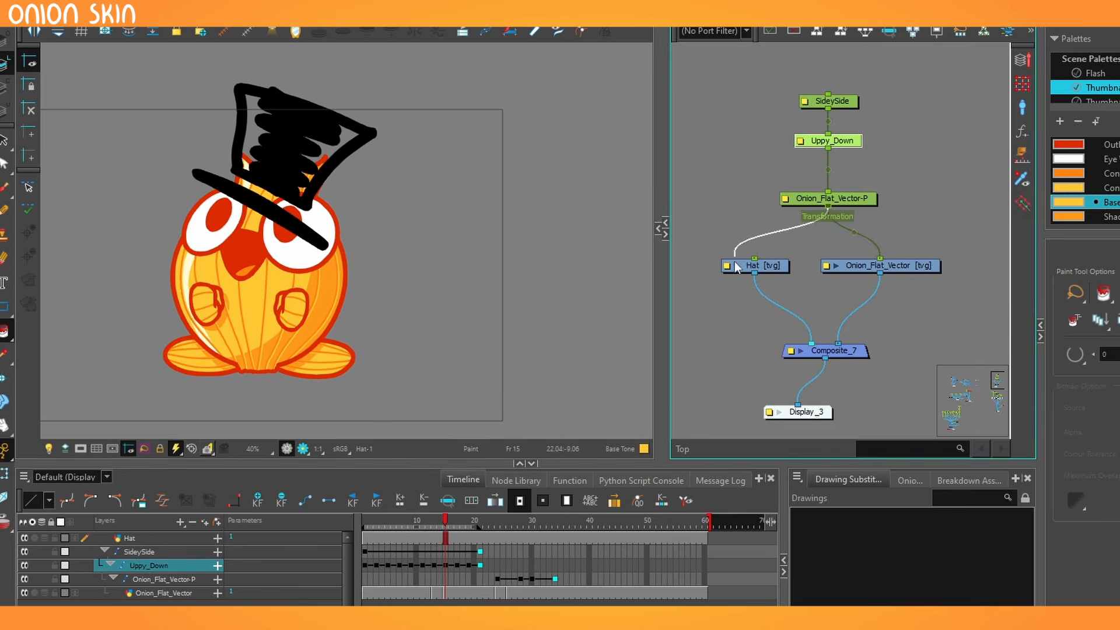
Step: Disconnect the Onion_Flat_Vector node from its peg and scrub the timeline to compare it with the hat
{"action": "left_click_drag", "start_coordinate": [879, 260], "coordinate": [911, 213]}
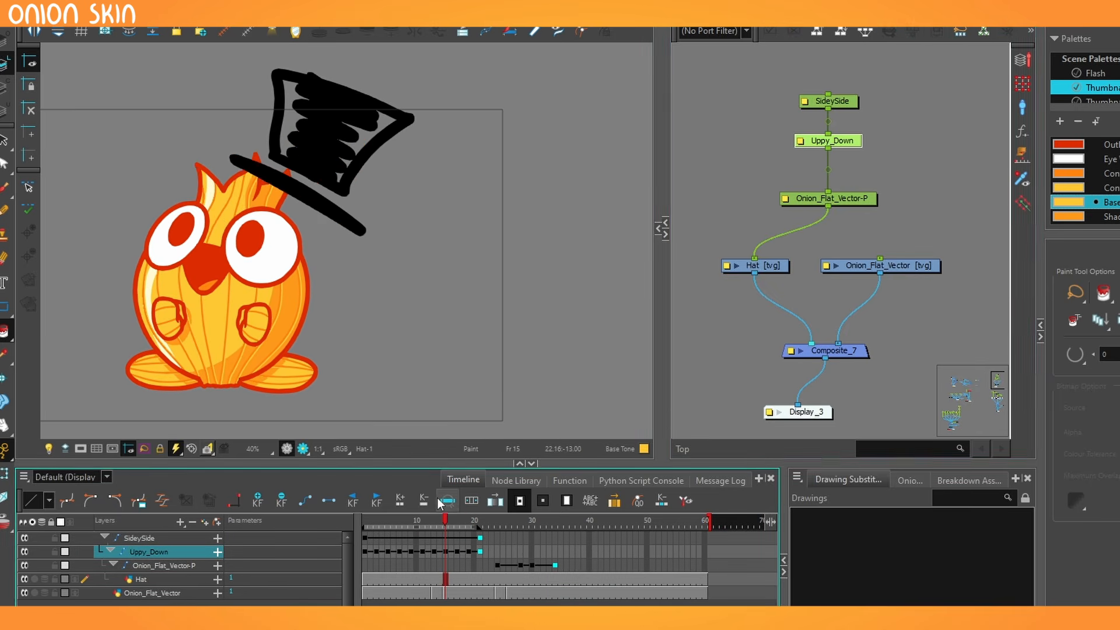
{"action": "left_click_drag", "start_coordinate": [426, 521], "coordinate": [435, 556]}
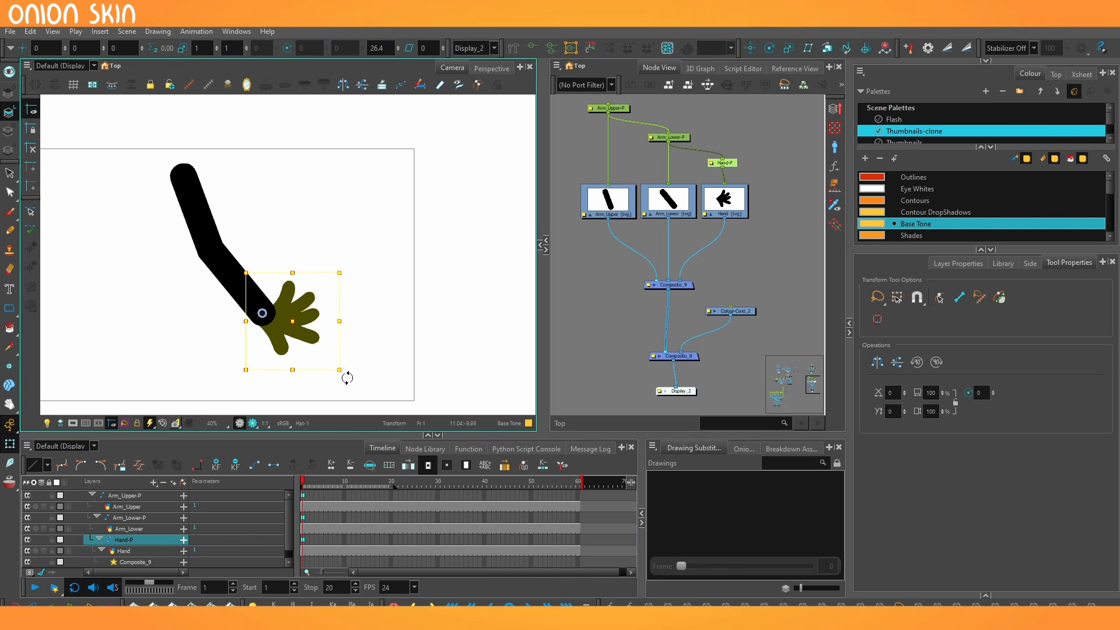
Step: Rotate the hand downward about the wrist to -17.49 degrees on the Hand-P peg and deselect it
{"action": "left_click_drag", "start_coordinate": [347, 378], "coordinate": [278, 419]}
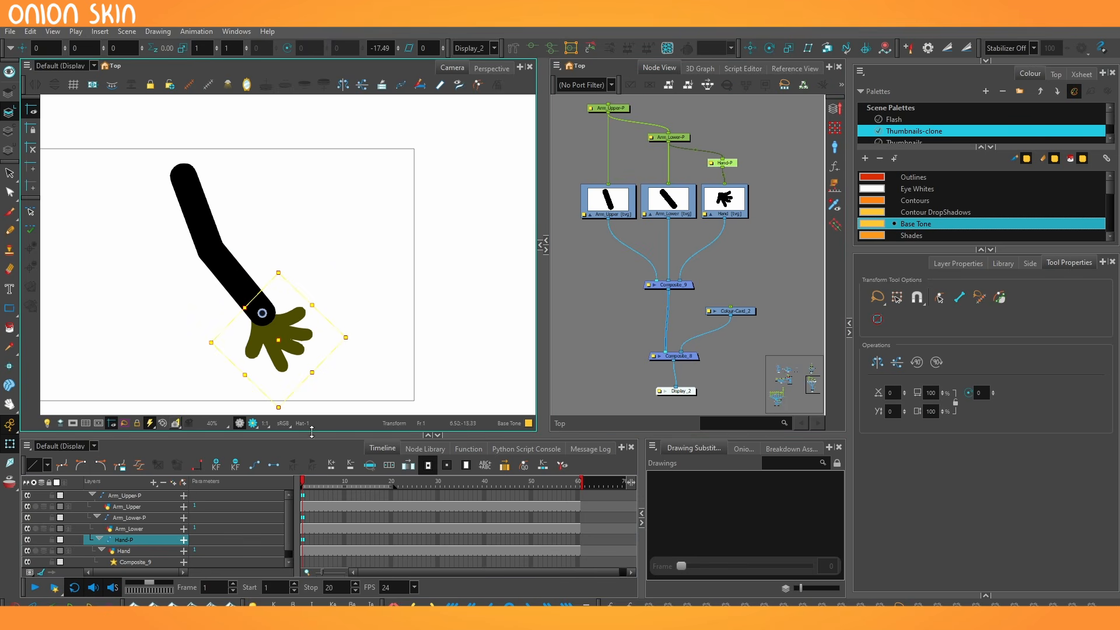
{"action": "scroll", "coordinate": [694, 156], "scroll_direction": "up", "scroll_amount": 2}
{"action": "left_click_drag", "start_coordinate": [694, 157], "coordinate": [694, 153]}
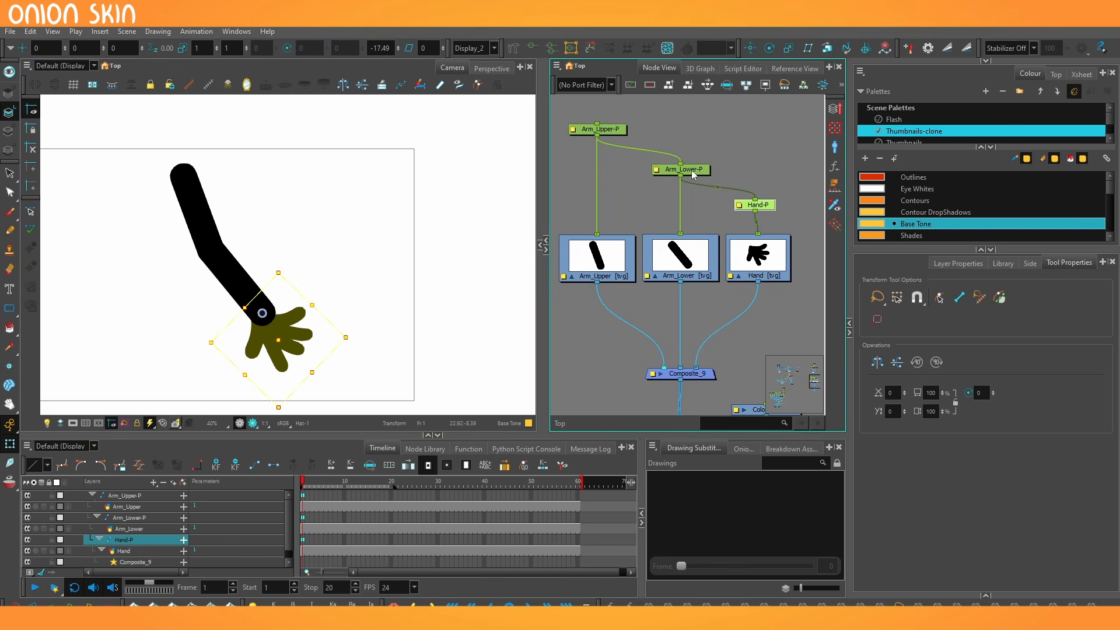
{"action": "left_click", "coordinate": [619, 131]}
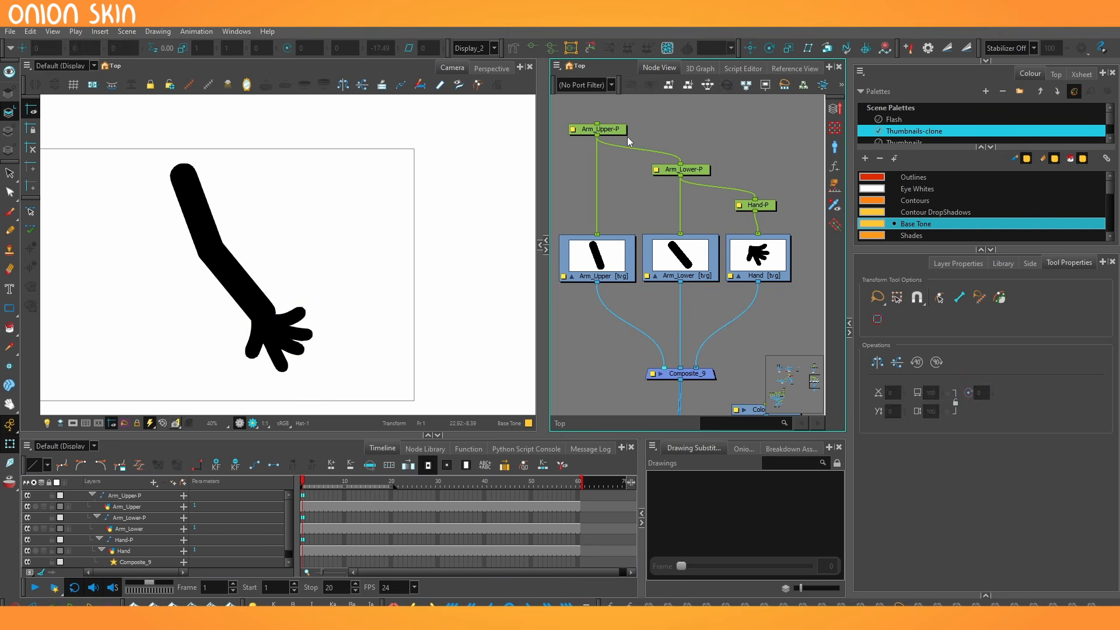
Step: Rotate the lower arm upward about the elbow, and rotate the upper arm about the shoulder
{"action": "left_click", "coordinate": [698, 174]}
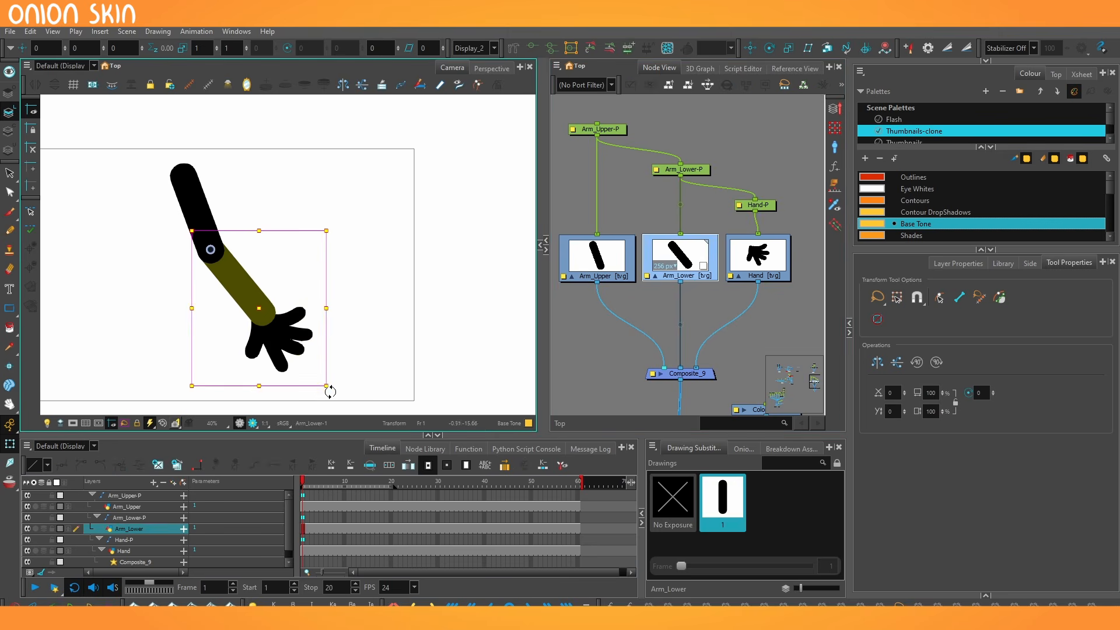
{"action": "left_click_drag", "start_coordinate": [329, 390], "coordinate": [370, 357]}
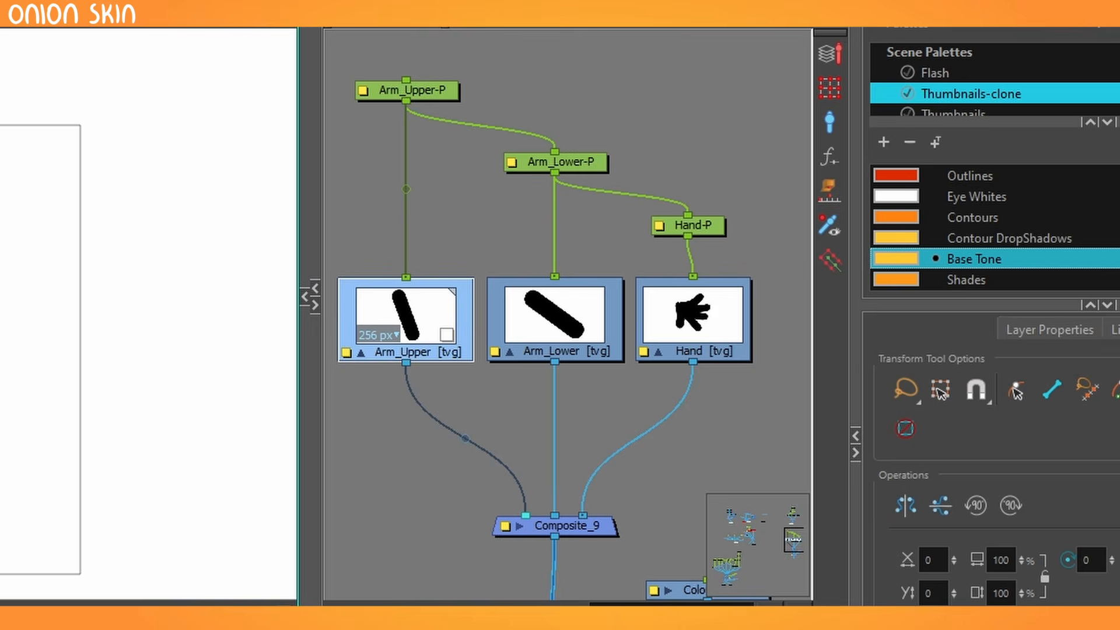
{"action": "left_click_drag", "start_coordinate": [359, 378], "coordinate": [443, 341]}
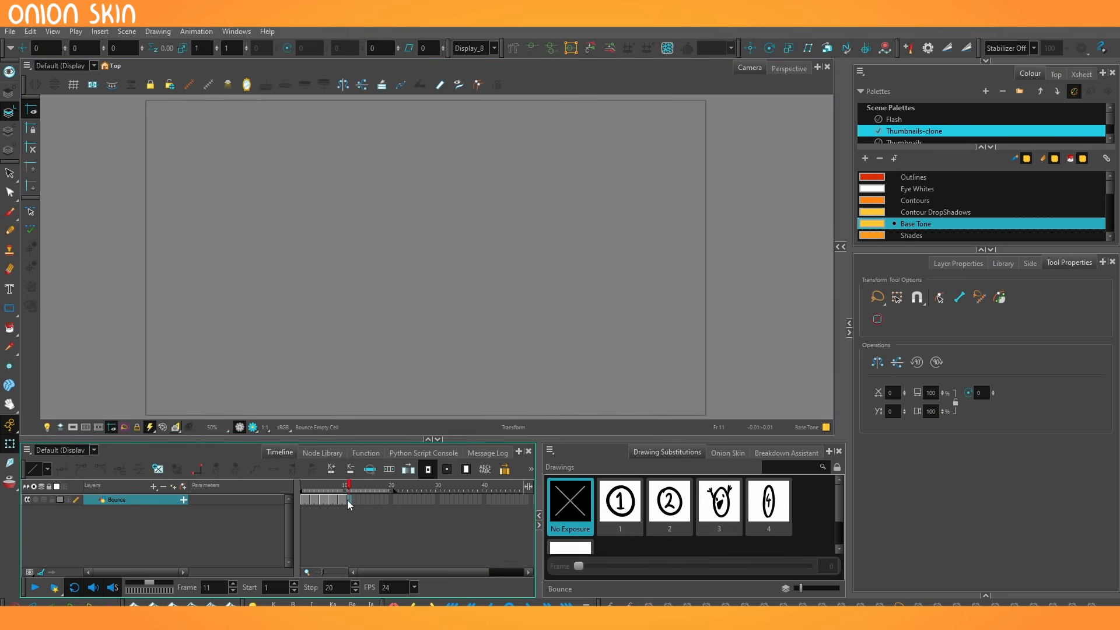
Step: Paste the copied Bounce drawings at frame 11 as a cycle with 5 cycles of type Reverse->Forward
{"action": "right_click", "coordinate": [348, 499]}
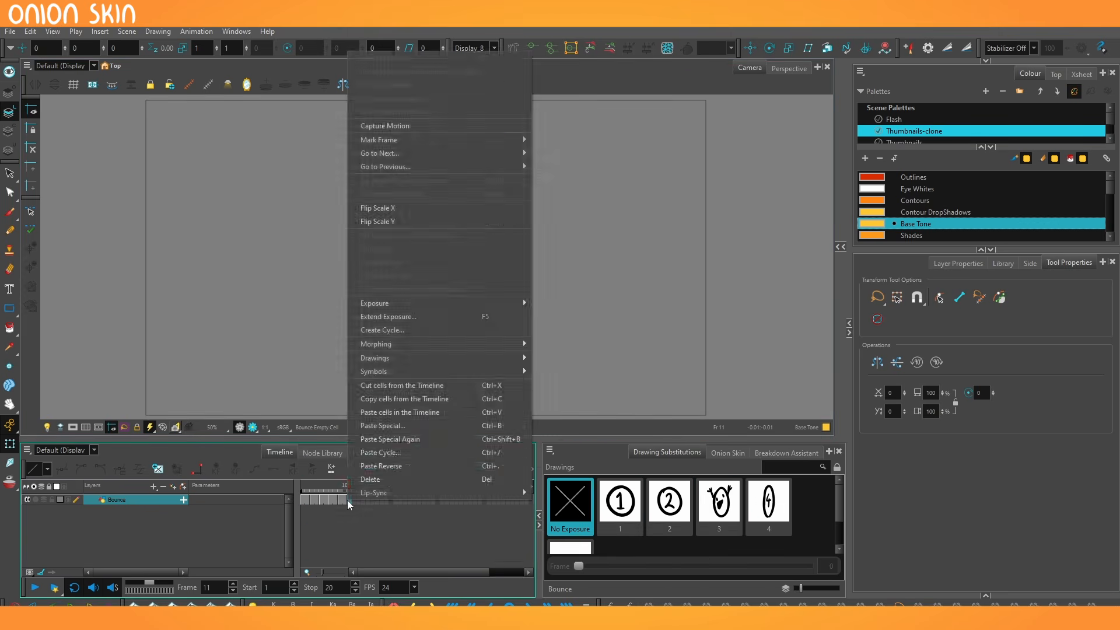
{"action": "left_click", "coordinate": [371, 454]}
{"action": "left_click", "coordinate": [569, 310]}
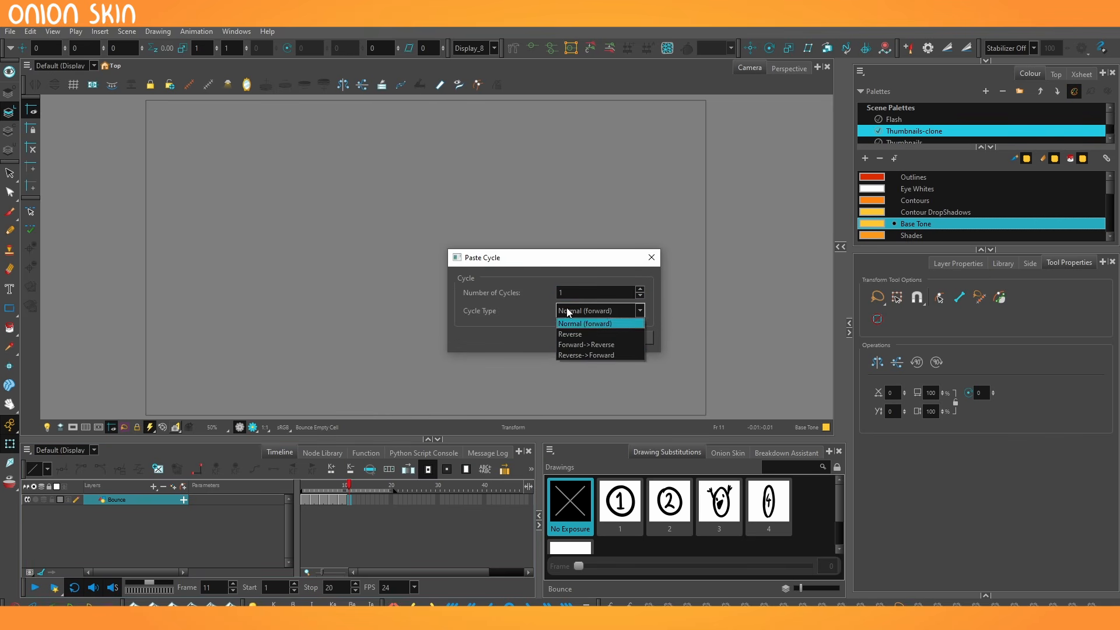
{"action": "left_click", "coordinate": [585, 355]}
{"action": "key", "text": "shift+Tab"}
{"action": "type", "text": "5"}
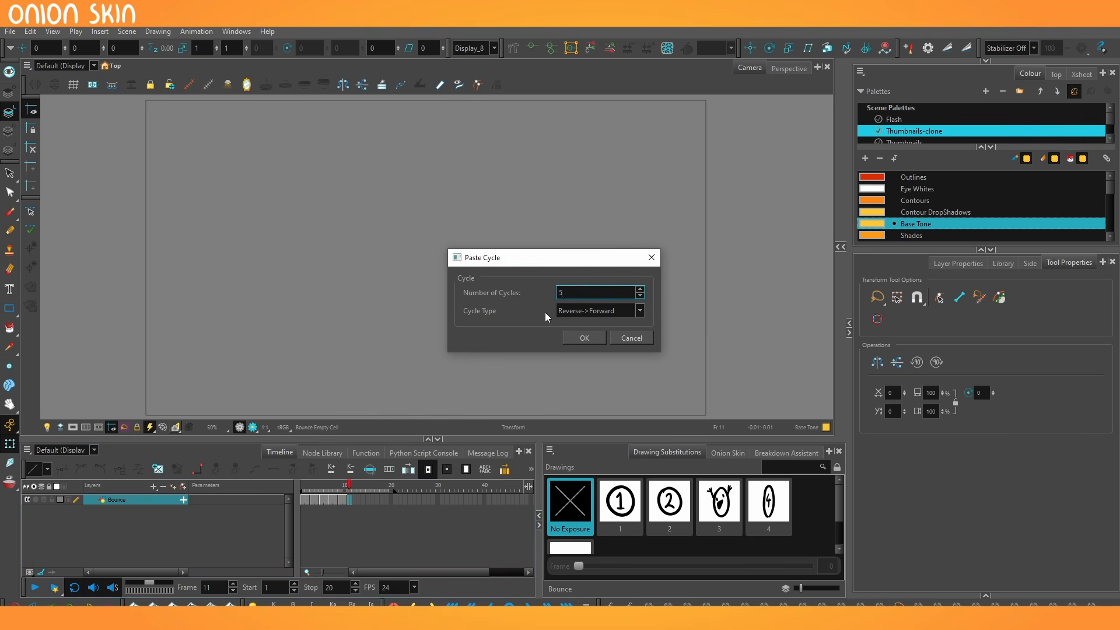
{"action": "left_click", "coordinate": [583, 338]}
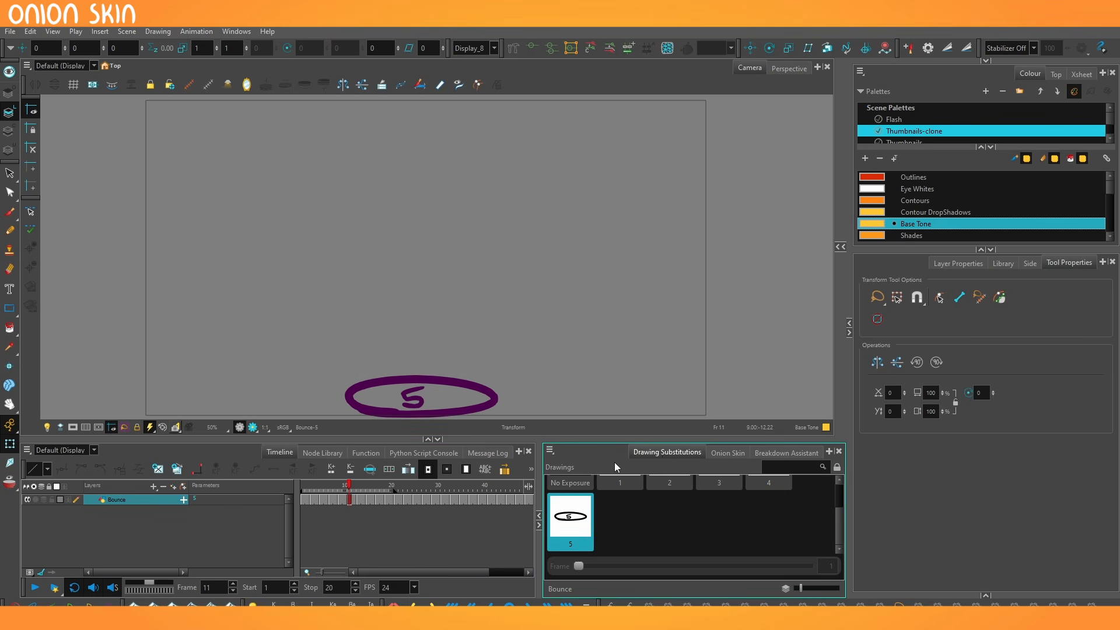
Step: Widen the timeline, scrub through the pasted Bounce cycle, and undo the paste
{"action": "left_click_drag", "start_coordinate": [541, 473], "coordinate": [682, 473]}
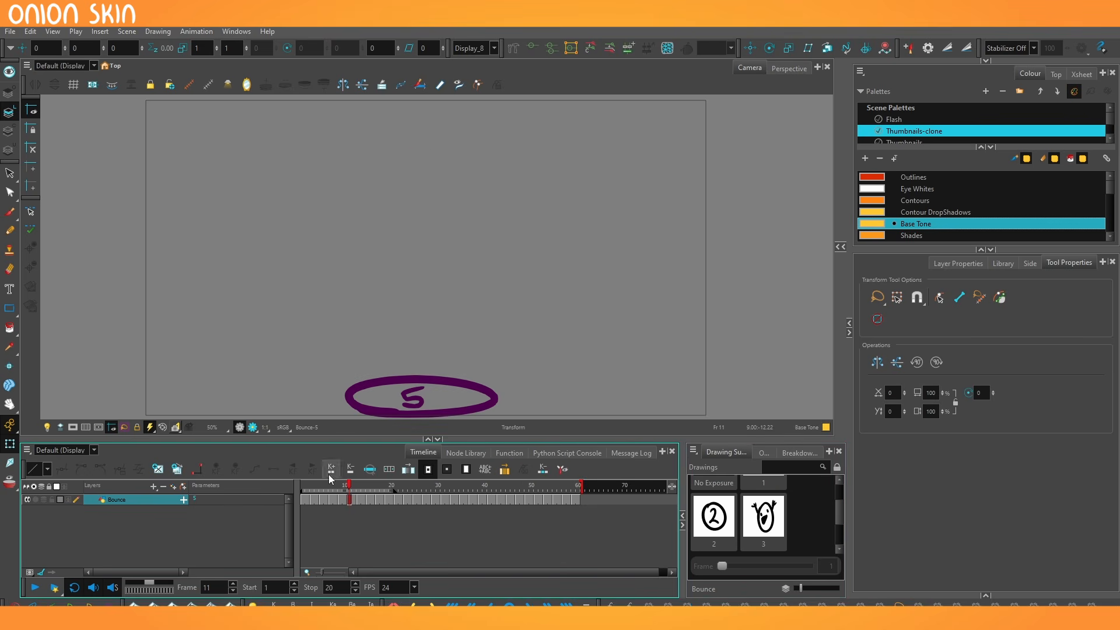
{"action": "mouse_move", "coordinate": [349, 486]}
{"action": "left_mouse_down"}
{"action": "mouse_move", "coordinate": [597, 493]}
{"action": "mouse_move", "coordinate": [337, 497]}
{"action": "left_mouse_up"}
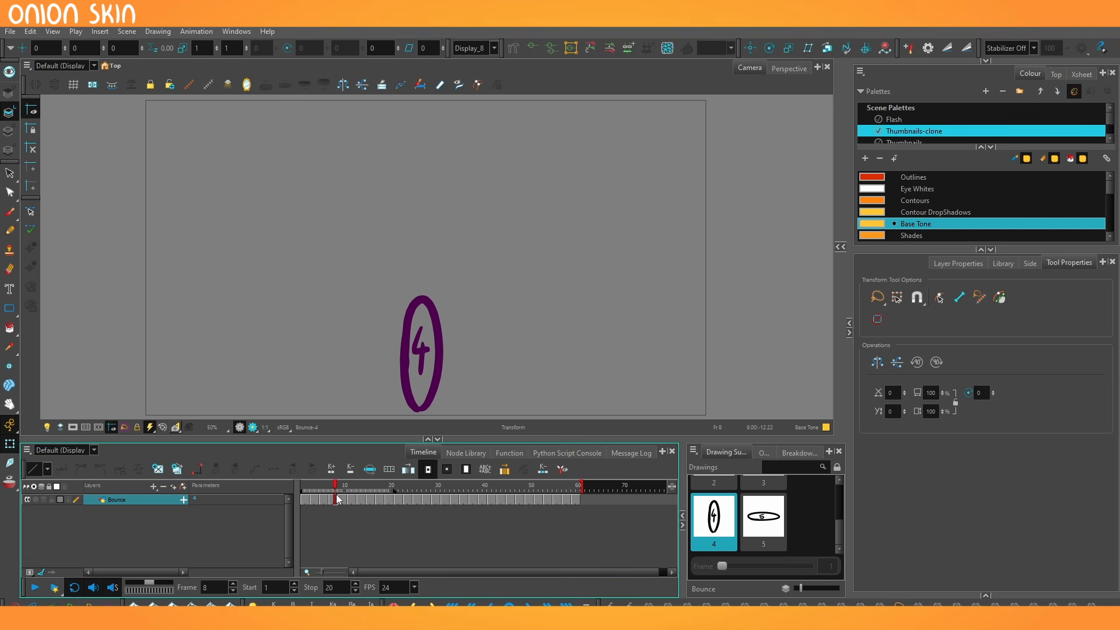
{"action": "key", "text": "ctrl+z"}
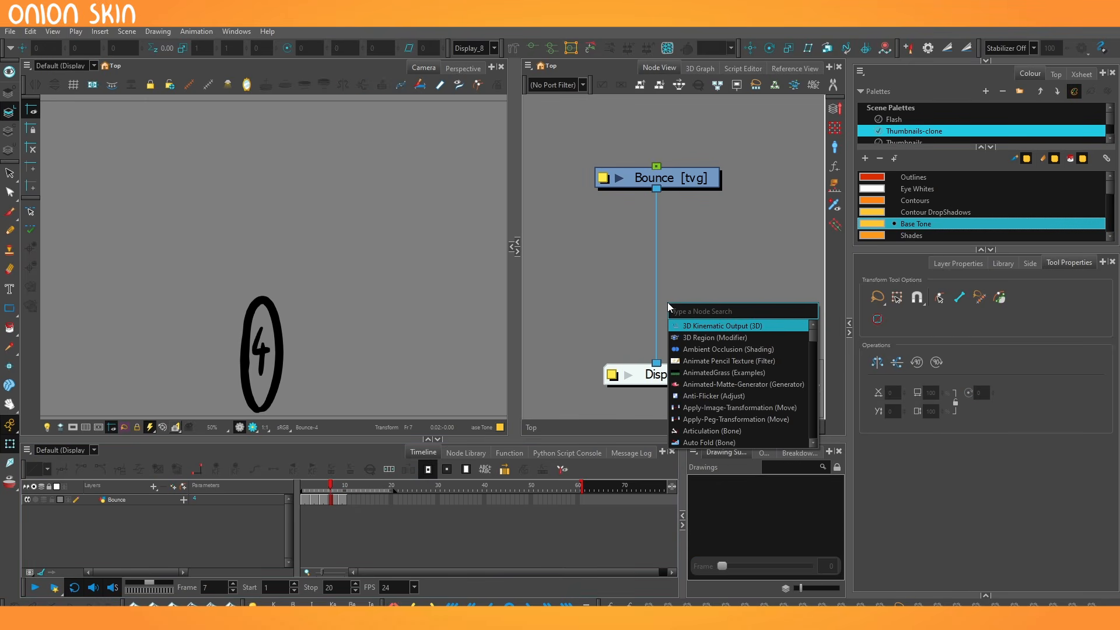
Step: Add a Loop (Timing) node and insert it on the connection between Bounce and Display_8
{"action": "type", "text": "loop"}
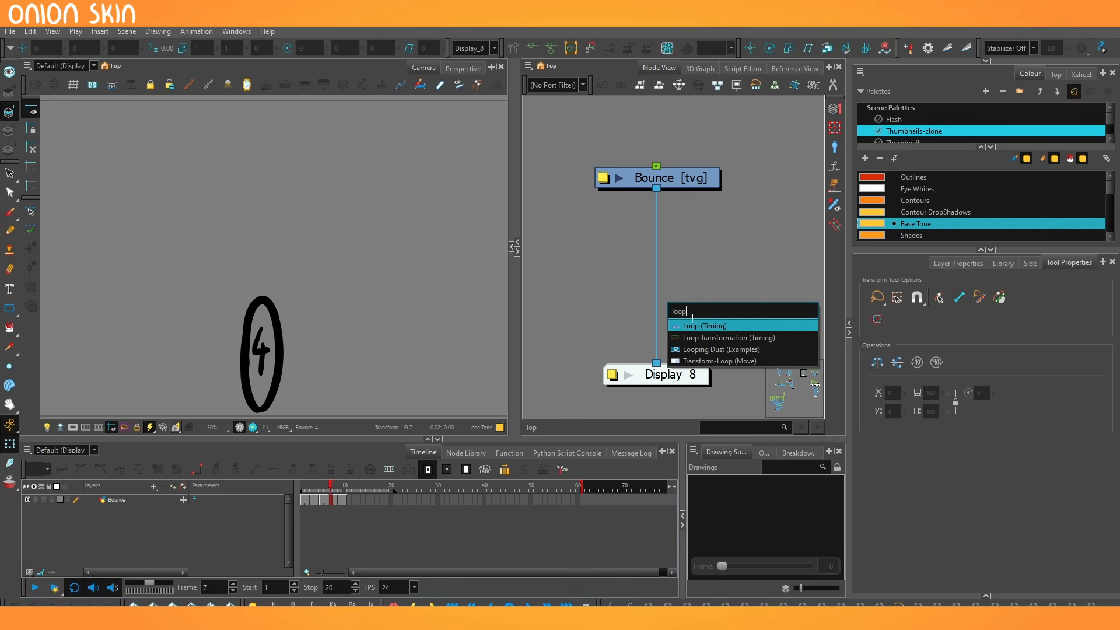
{"action": "left_click", "coordinate": [704, 327]}
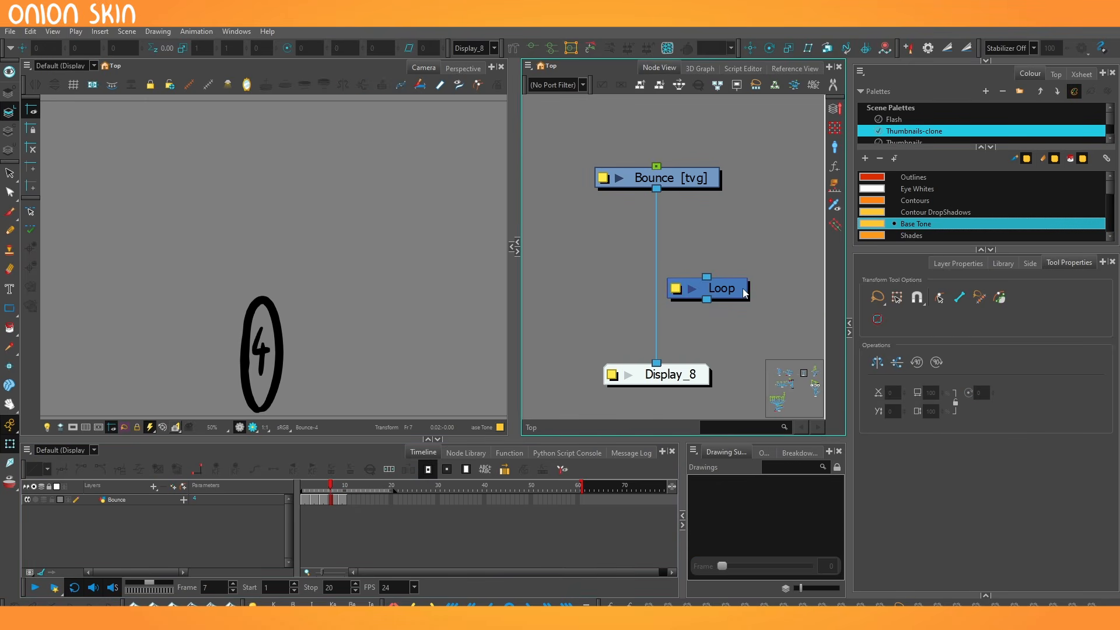
{"action": "left_click_drag", "start_coordinate": [743, 288], "coordinate": [693, 275]}
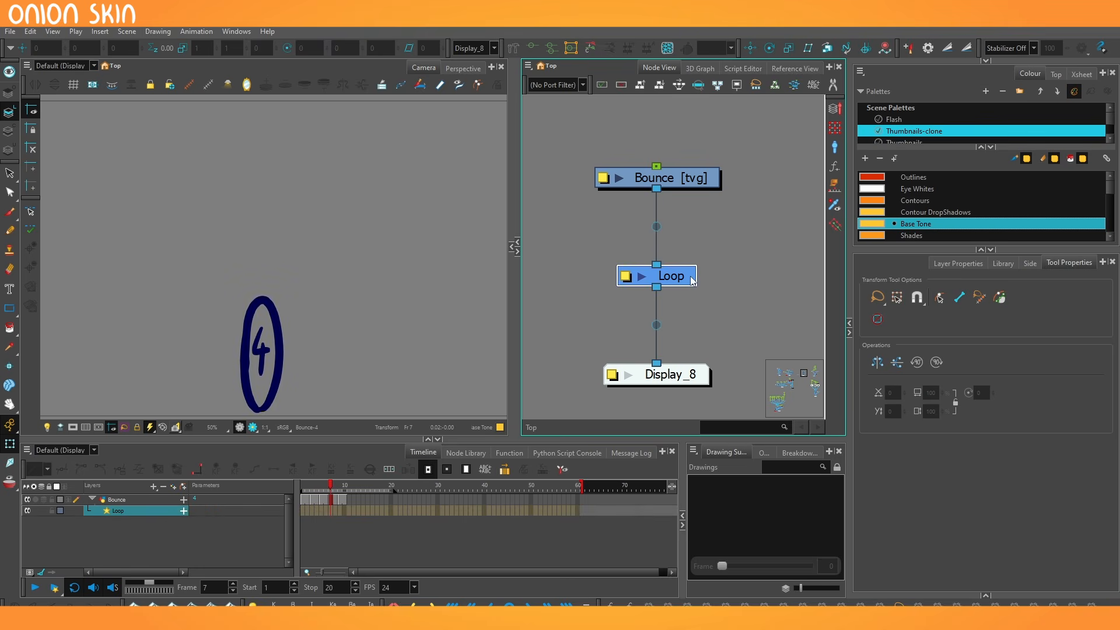
Step: Set the Loop node's last frame to cycle to 10 and scrub the timeline to check the repetition
{"action": "double_click", "coordinate": [619, 279]}
{"action": "left_click_drag", "start_coordinate": [594, 146], "coordinate": [881, 133]}
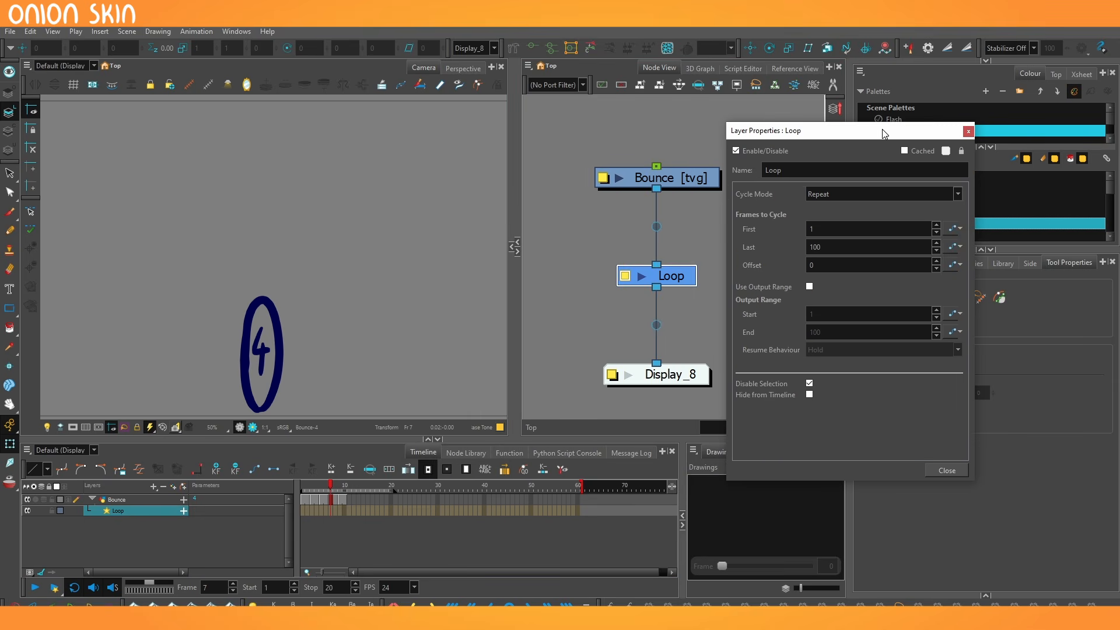
{"action": "left_click", "coordinate": [811, 261]}
{"action": "double_click", "coordinate": [829, 248]}
{"action": "type", "text": "78"}
{"action": "key", "text": "Return"}
{"action": "type", "text": "15"}
{"action": "key", "text": "Return"}
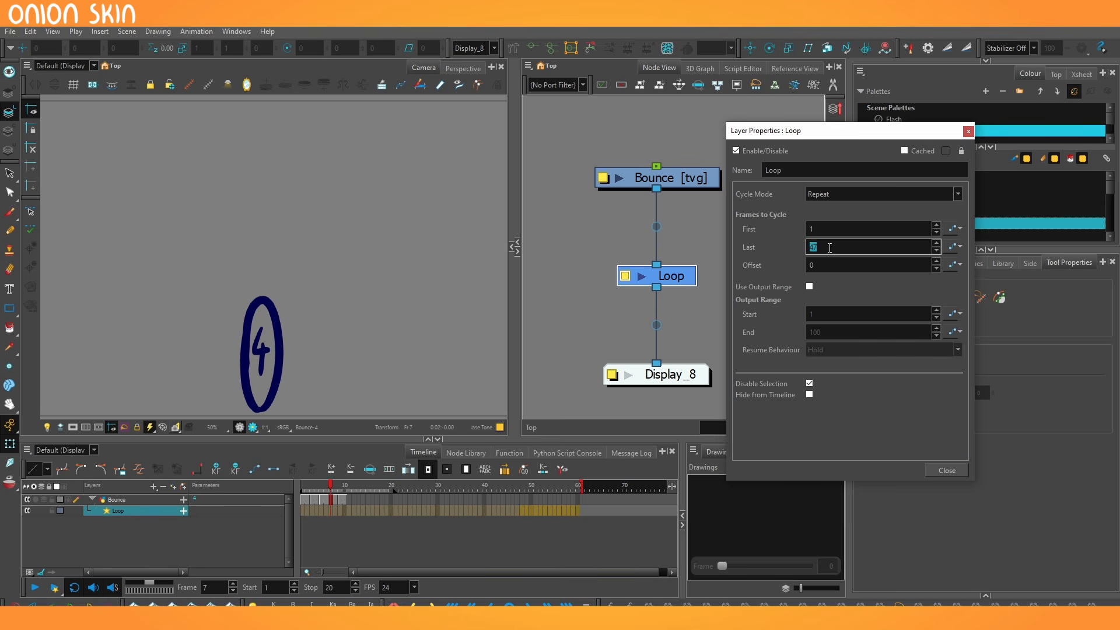
{"action": "type", "text": "12"}
{"action": "key", "text": "Return"}
{"action": "scroll", "coordinate": [829, 248], "scroll_direction": "down", "scroll_amount": 1}
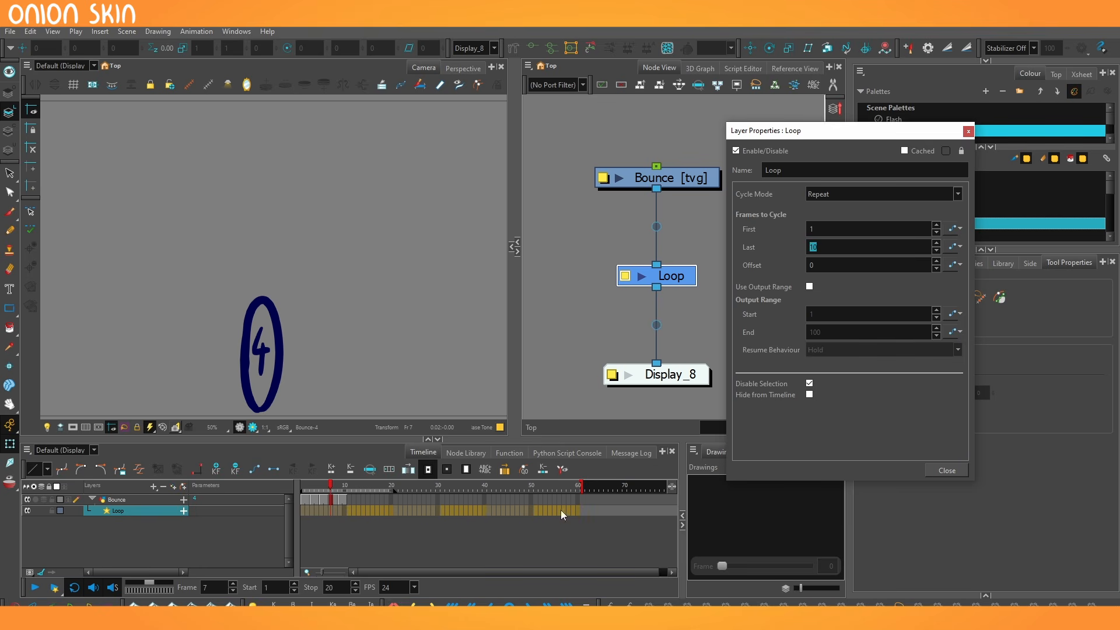
{"action": "mouse_move", "coordinate": [334, 492]}
{"action": "left_mouse_down"}
{"action": "mouse_move", "coordinate": [573, 498]}
{"action": "mouse_move", "coordinate": [471, 494]}
{"action": "left_mouse_up"}
Step: Change the Loop node's cycle mode to Ping Pong and scrub the timeline to check it
{"action": "left_click", "coordinate": [809, 197]}
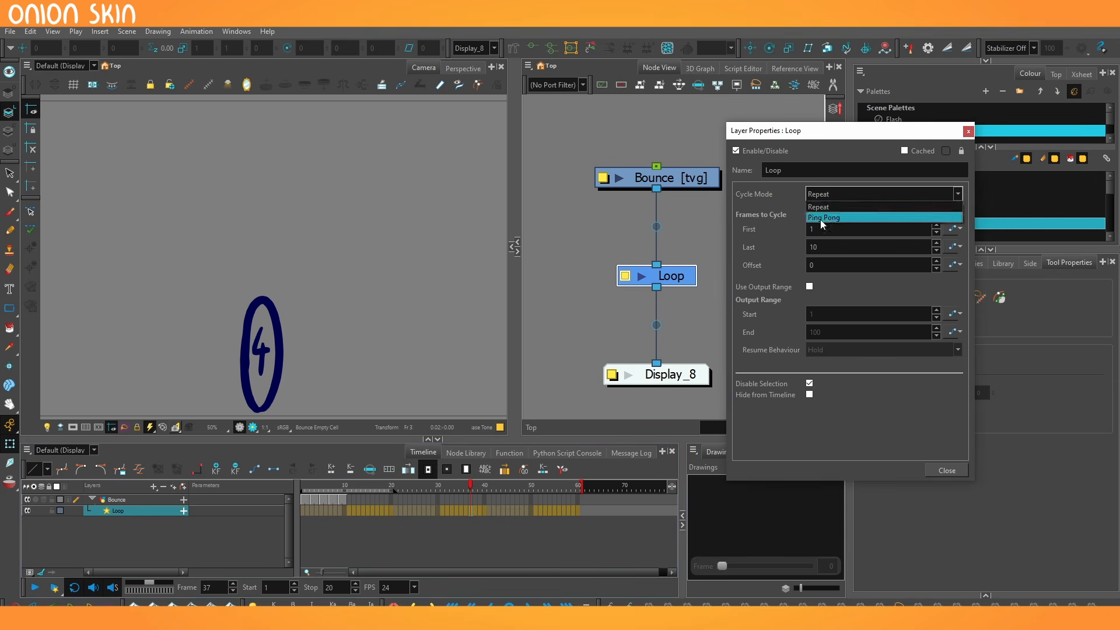
{"action": "left_click", "coordinate": [824, 218]}
{"action": "mouse_move", "coordinate": [337, 482]}
{"action": "left_mouse_down"}
{"action": "mouse_move", "coordinate": [334, 497]}
{"action": "mouse_move", "coordinate": [407, 504]}
{"action": "mouse_move", "coordinate": [564, 503]}
{"action": "mouse_move", "coordinate": [337, 510]}
{"action": "mouse_move", "coordinate": [363, 511]}
{"action": "left_mouse_up"}
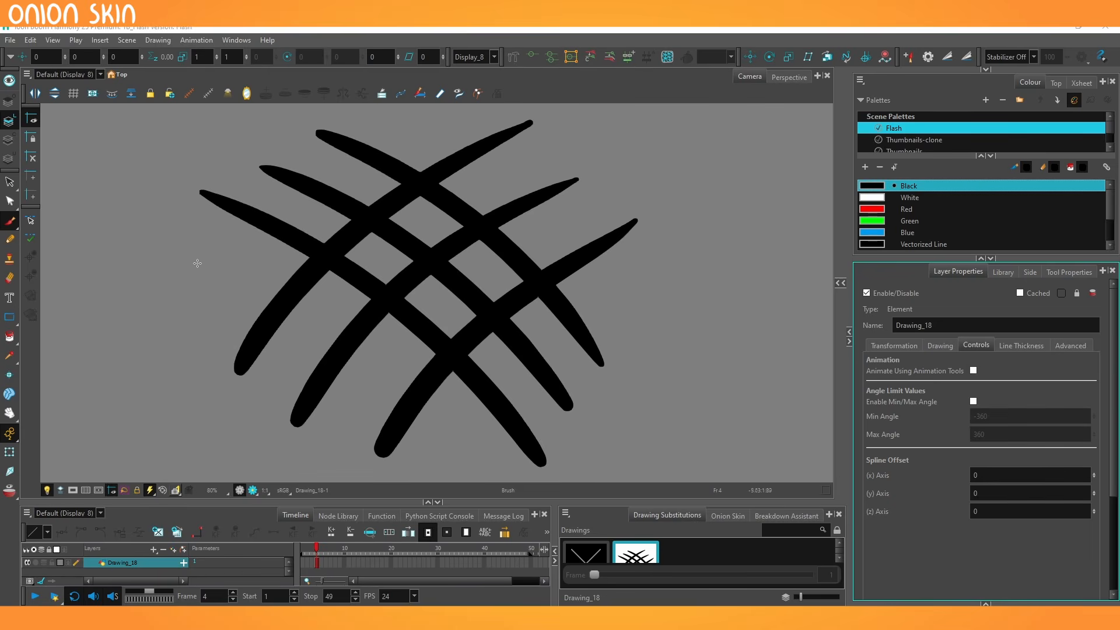
Step: Select all the crossing brush strokes in Drawing_18 and flatten them into one shape
{"action": "mouse_move", "coordinate": [222, 266]}
{"action": "left_mouse_down"}
{"action": "mouse_move", "coordinate": [212, 335]}
{"action": "mouse_move", "coordinate": [218, 274]}
{"action": "left_mouse_up"}
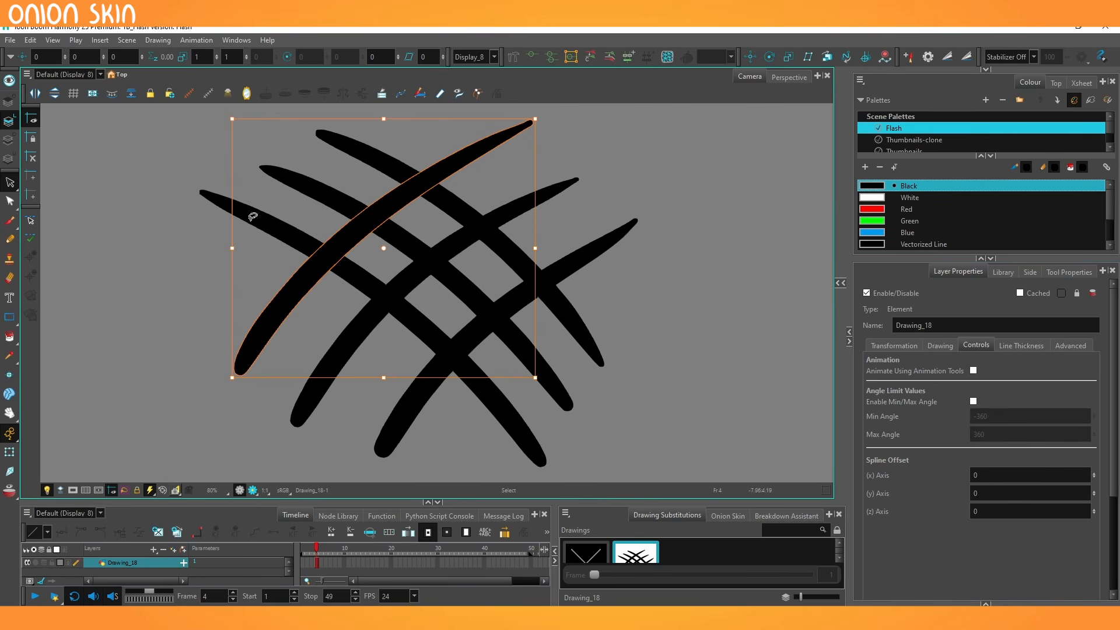
{"action": "mouse_move", "coordinate": [153, 212]}
{"action": "left_mouse_down"}
{"action": "mouse_move", "coordinate": [160, 327]}
{"action": "mouse_move", "coordinate": [307, 369]}
{"action": "mouse_move", "coordinate": [419, 259]}
{"action": "mouse_move", "coordinate": [143, 320]}
{"action": "left_mouse_up"}
{"action": "key", "text": "ctrl+z"}
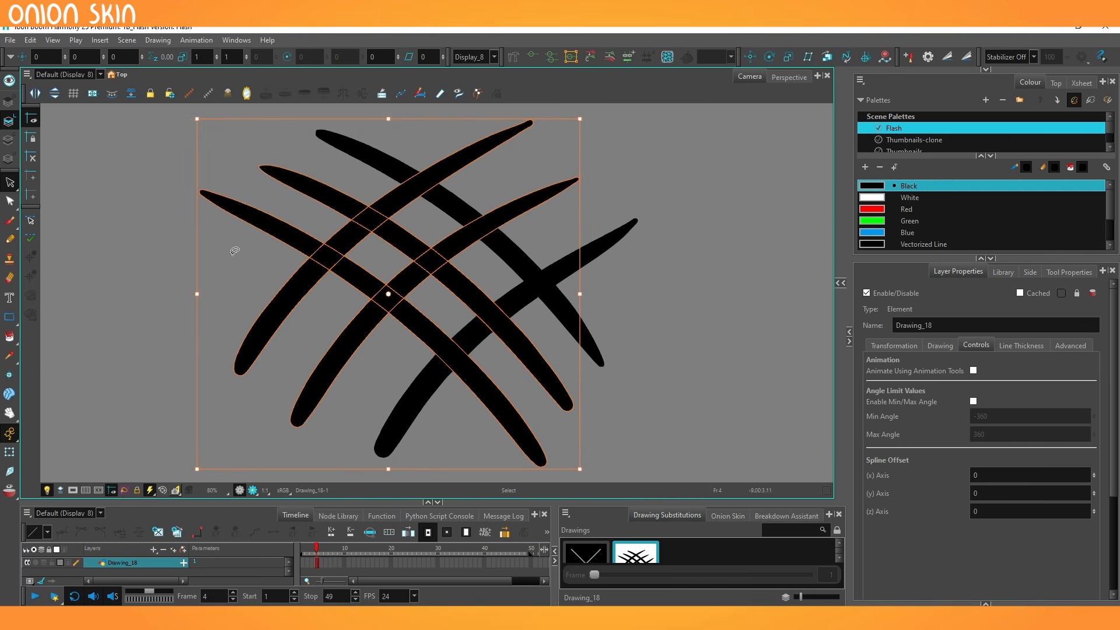
{"action": "mouse_move", "coordinate": [235, 250]}
{"action": "left_mouse_down"}
{"action": "mouse_move", "coordinate": [592, 227]}
{"action": "mouse_move", "coordinate": [175, 151]}
{"action": "left_mouse_up"}
{"action": "left_click", "coordinate": [1068, 271]}
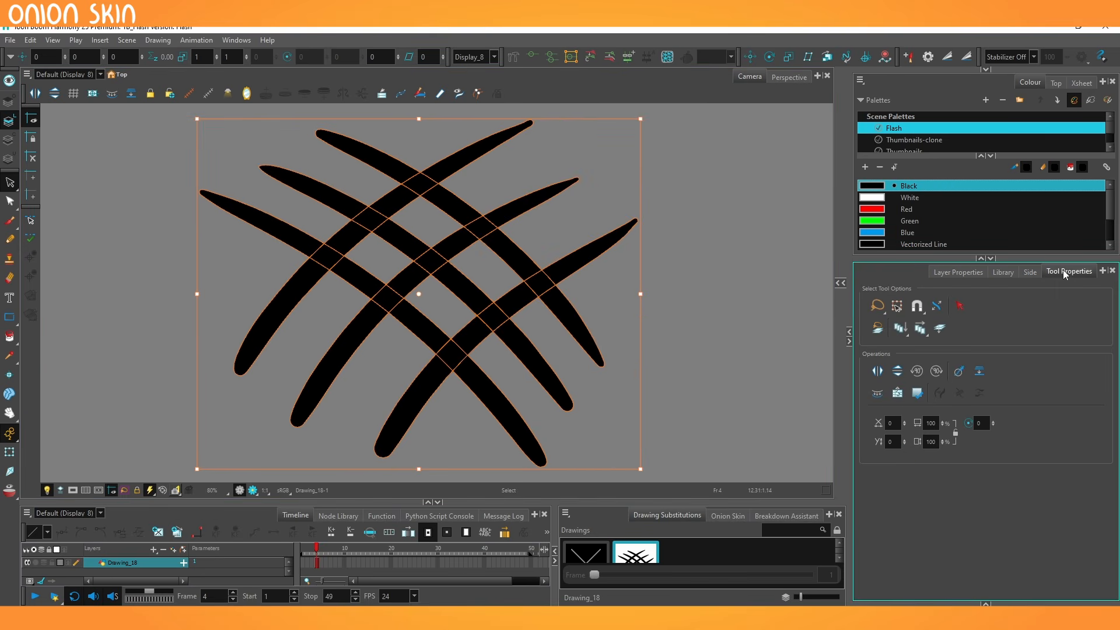
{"action": "left_click", "coordinate": [979, 372]}
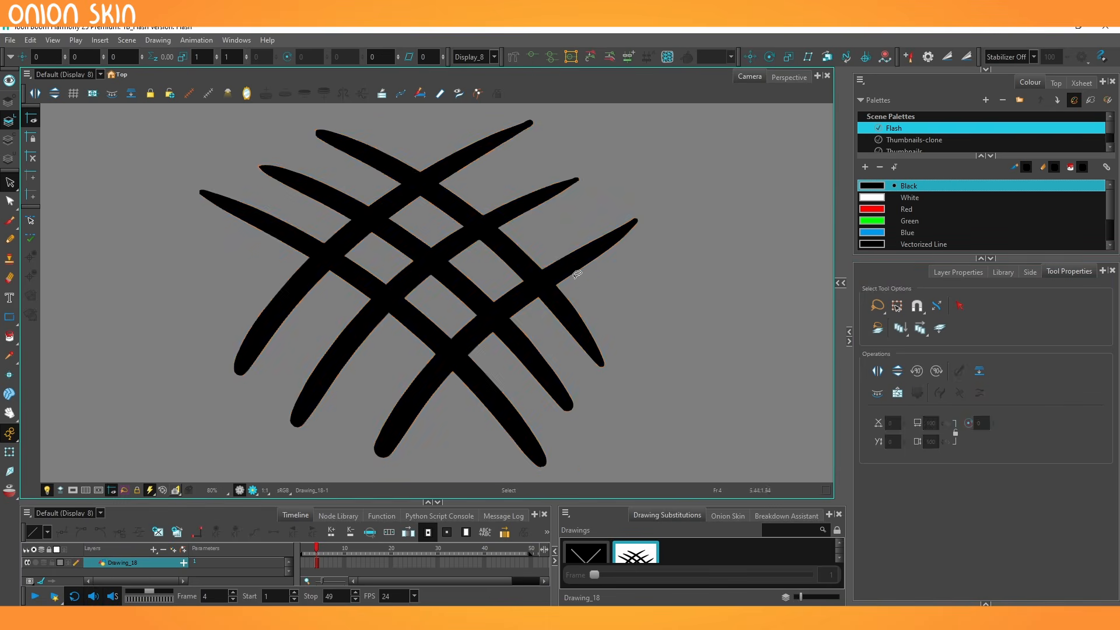
Step: Try to move a part of the flattened artwork, undo the move and the flatten, and clear the selection
{"action": "left_click_drag", "start_coordinate": [537, 280], "coordinate": [746, 268]}
{"action": "key", "text": "ctrl+z"}
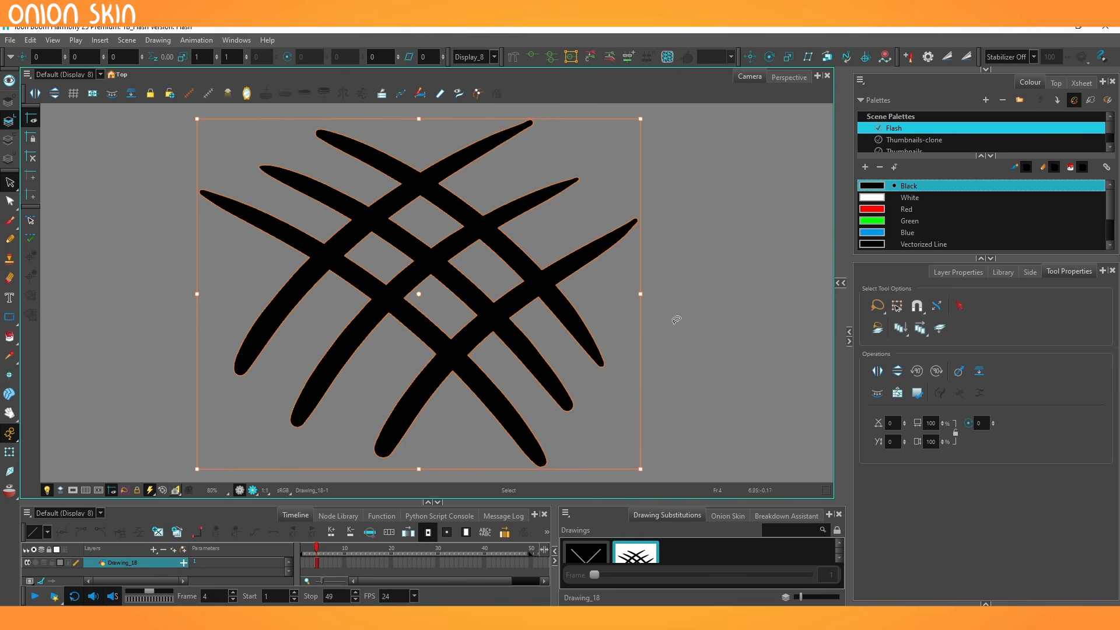
{"action": "key", "text": "ctrl+z"}
{"action": "left_click", "coordinate": [694, 320]}
Step: Move the lowest stroke running down to the right away from the others, and undo the move
{"action": "left_click", "coordinate": [479, 390]}
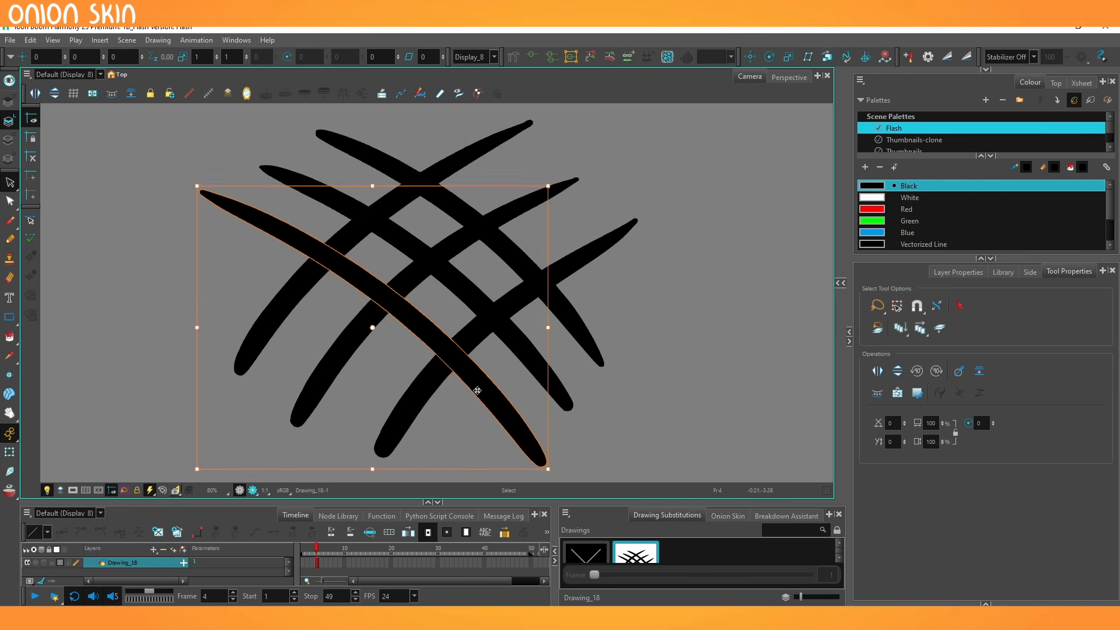
{"action": "left_click_drag", "start_coordinate": [479, 390], "coordinate": [338, 423]}
{"action": "key", "text": "ctrl+z"}
Step: Use the Cutter tool to trim away the loose stroke ends around the crossings, leaving only the central lattice
{"action": "left_click", "coordinate": [12, 182]}
{"action": "left_click", "coordinate": [241, 291]}
{"action": "mouse_move", "coordinate": [180, 228]}
{"action": "left_mouse_down"}
{"action": "mouse_move", "coordinate": [263, 359]}
{"action": "mouse_move", "coordinate": [315, 164]}
{"action": "mouse_move", "coordinate": [159, 231]}
{"action": "left_mouse_up"}
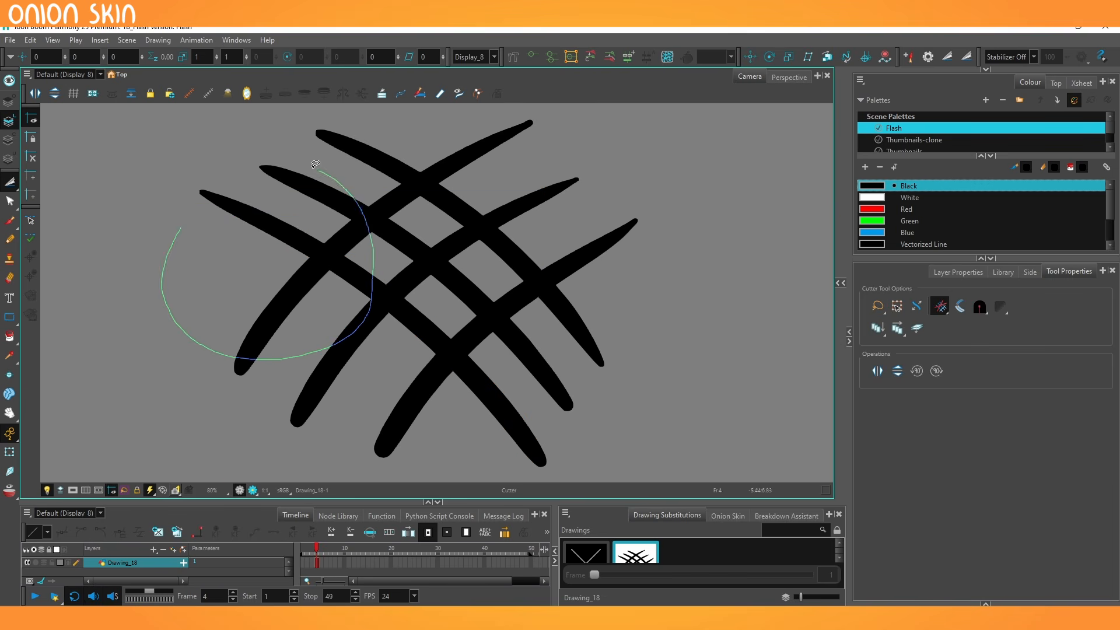
{"action": "mouse_move", "coordinate": [344, 274]}
{"action": "left_mouse_down"}
{"action": "mouse_move", "coordinate": [192, 283]}
{"action": "mouse_move", "coordinate": [379, 148]}
{"action": "left_mouse_up"}
{"action": "key", "text": "ctrl+z"}
{"action": "mouse_move", "coordinate": [455, 140]}
{"action": "left_mouse_down"}
{"action": "mouse_move", "coordinate": [659, 314]}
{"action": "mouse_move", "coordinate": [482, 419]}
{"action": "mouse_move", "coordinate": [155, 234]}
{"action": "left_mouse_up"}
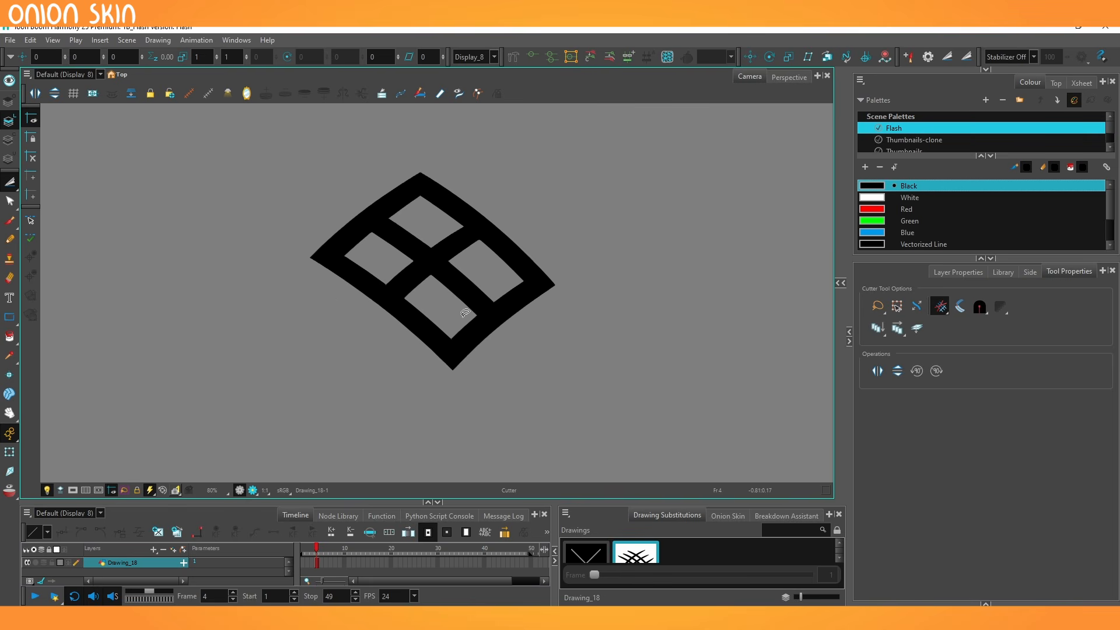